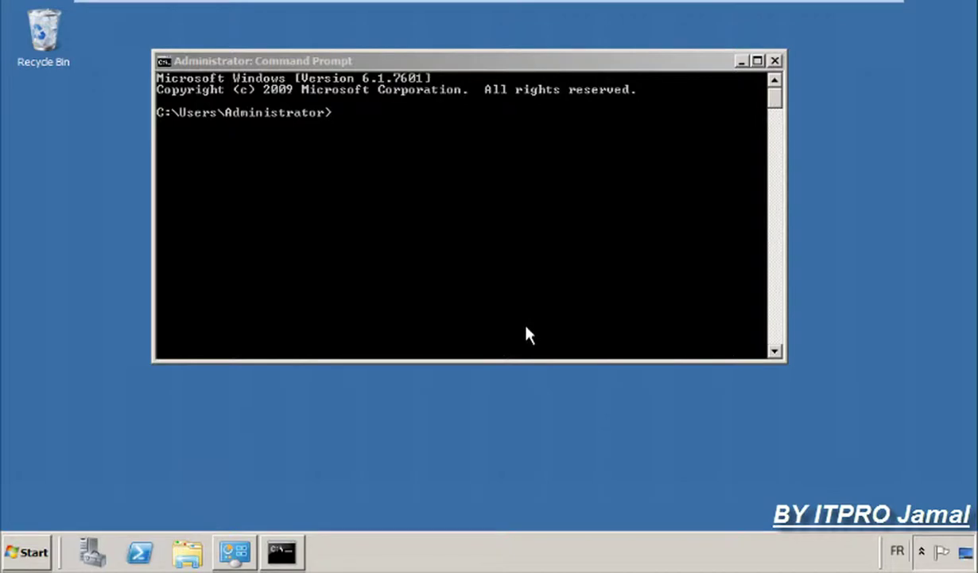
Nudge the Command Prompt window lower, then close it with Alt+F4.
click(468, 224)
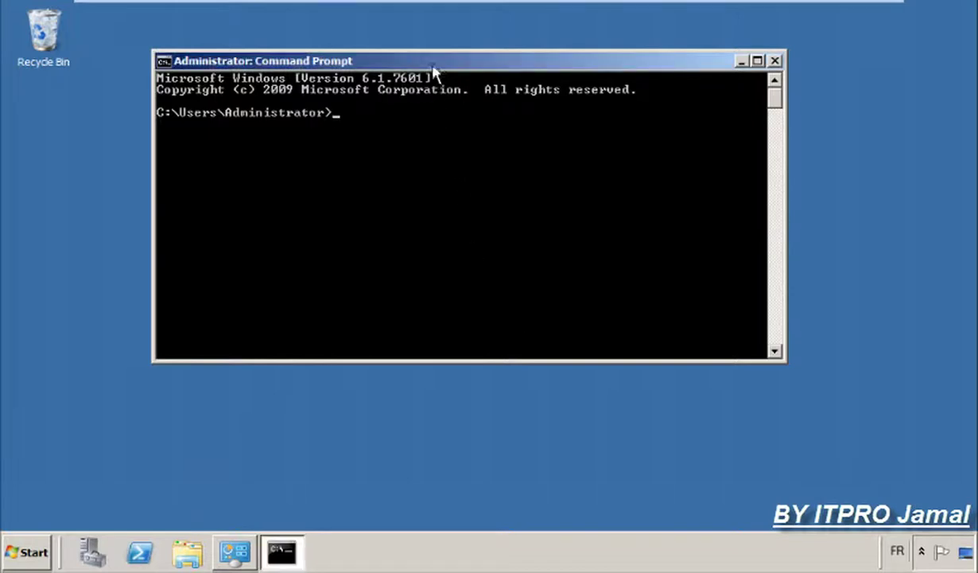
mouse_move(433, 68)
mouse_down()
mouse_move(439, 96)
mouse_move(423, 80)
mouse_up()
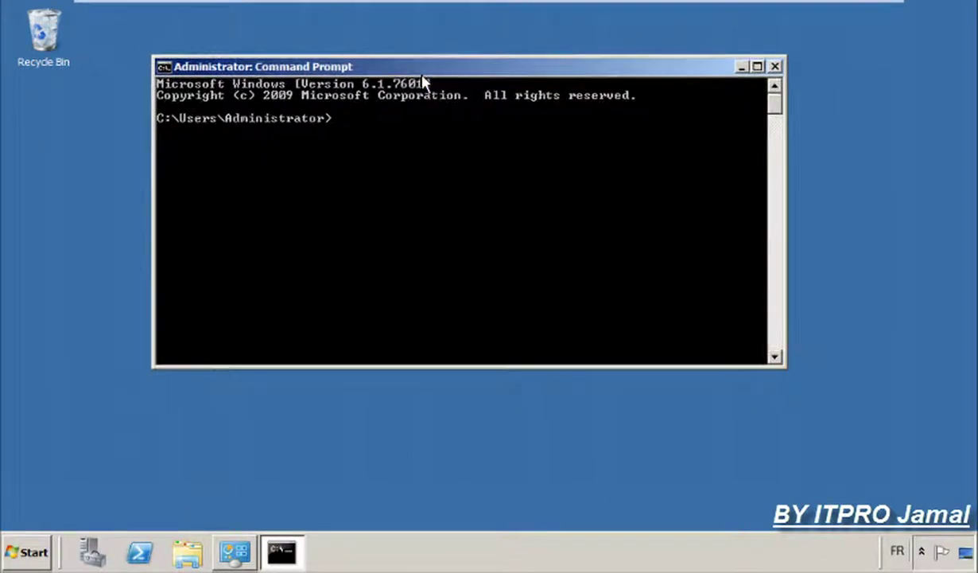
key(alt+F4)
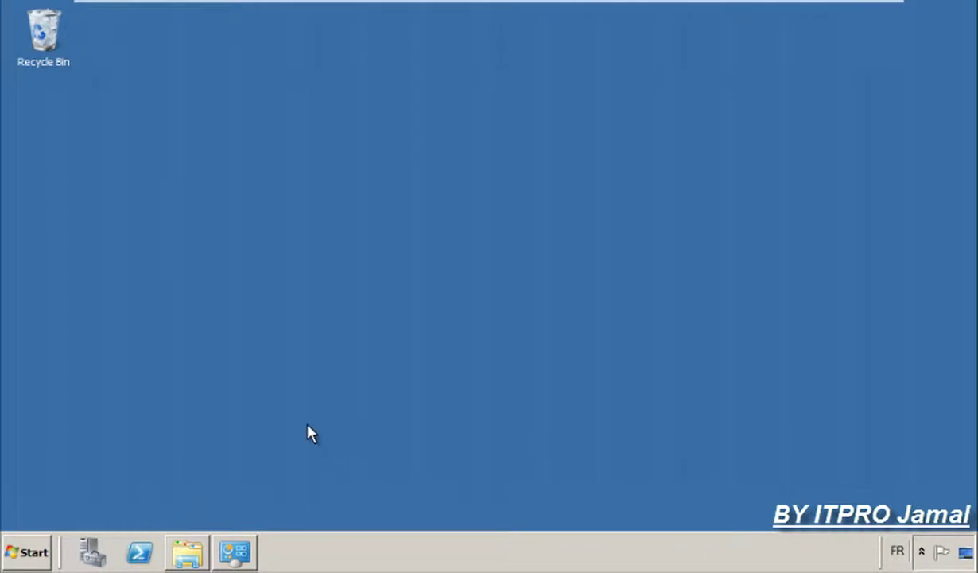
click(235, 557)
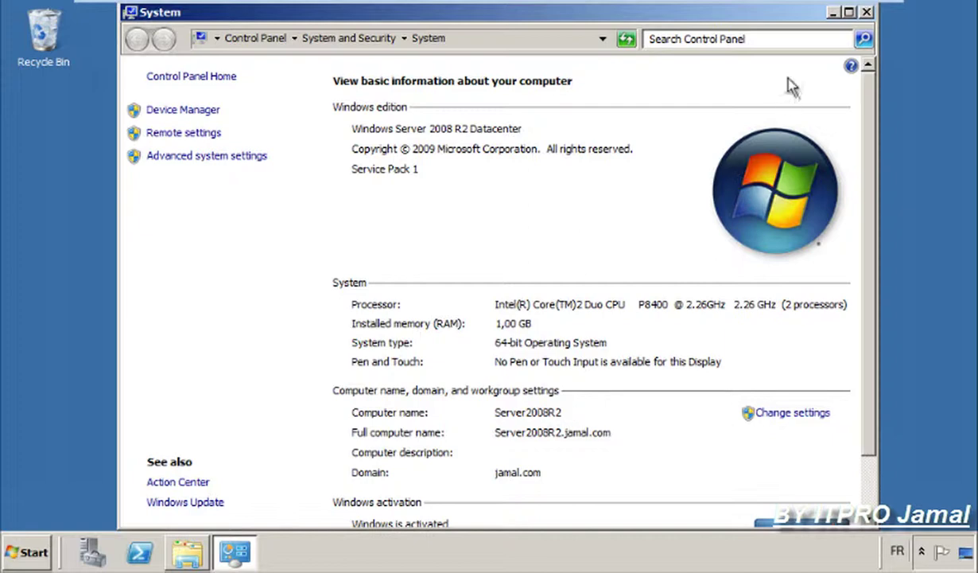
click(831, 13)
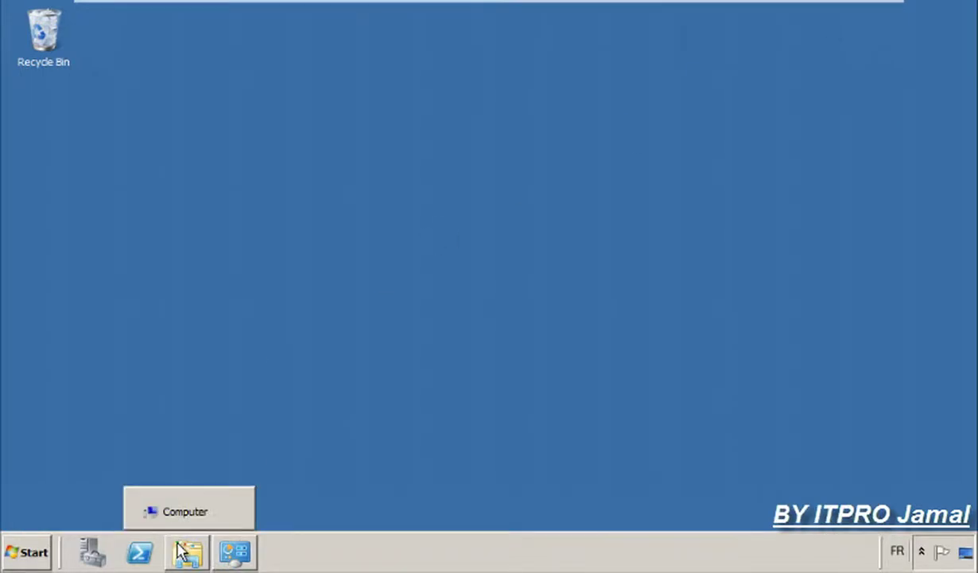
click(200, 539)
click(641, 337)
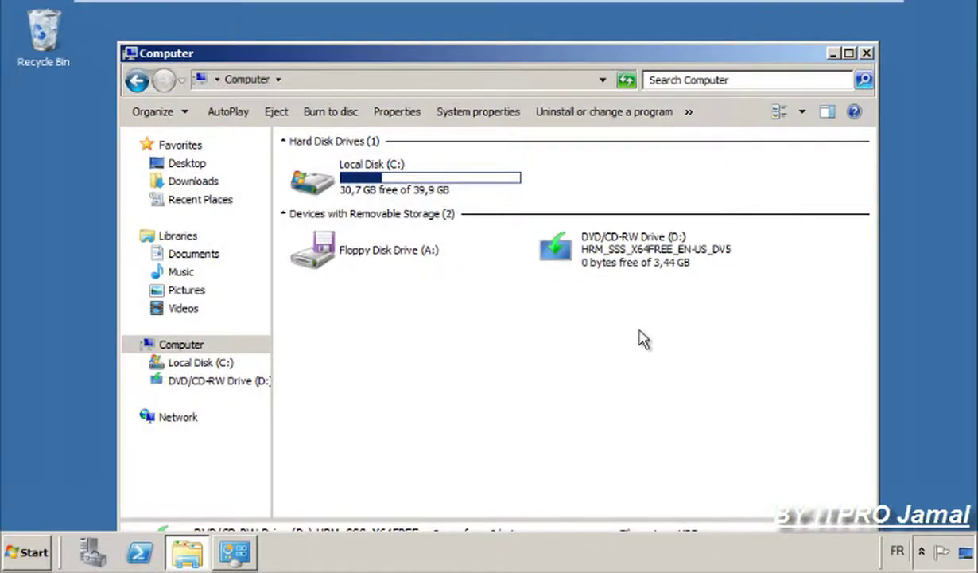
click(593, 239)
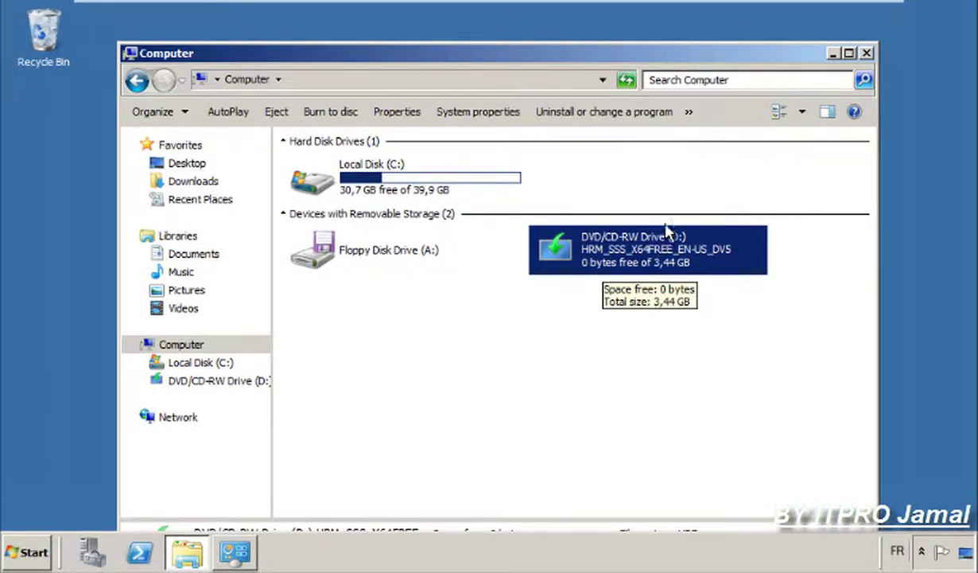
click(832, 54)
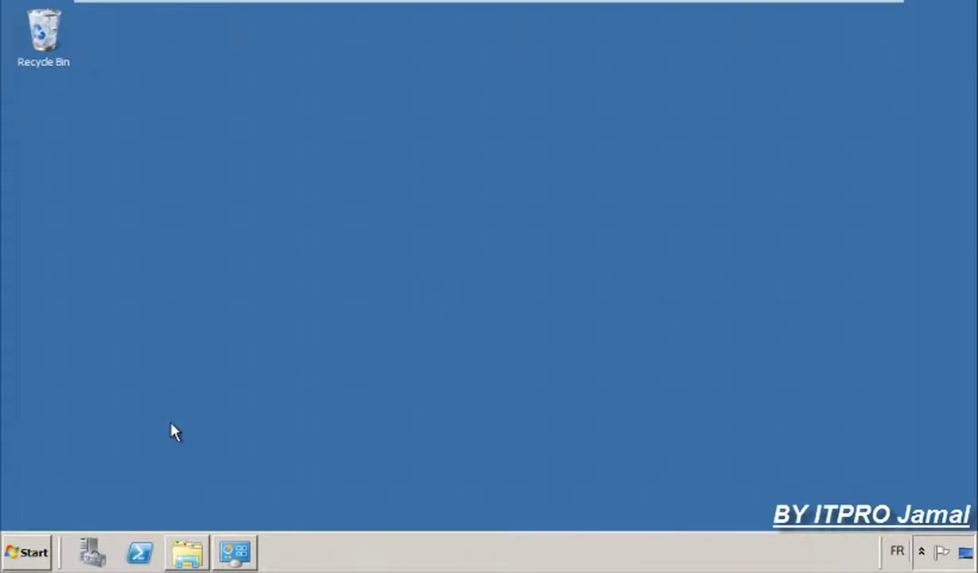
Launch Command Prompt as administrator from the Start menu.
click(33, 544)
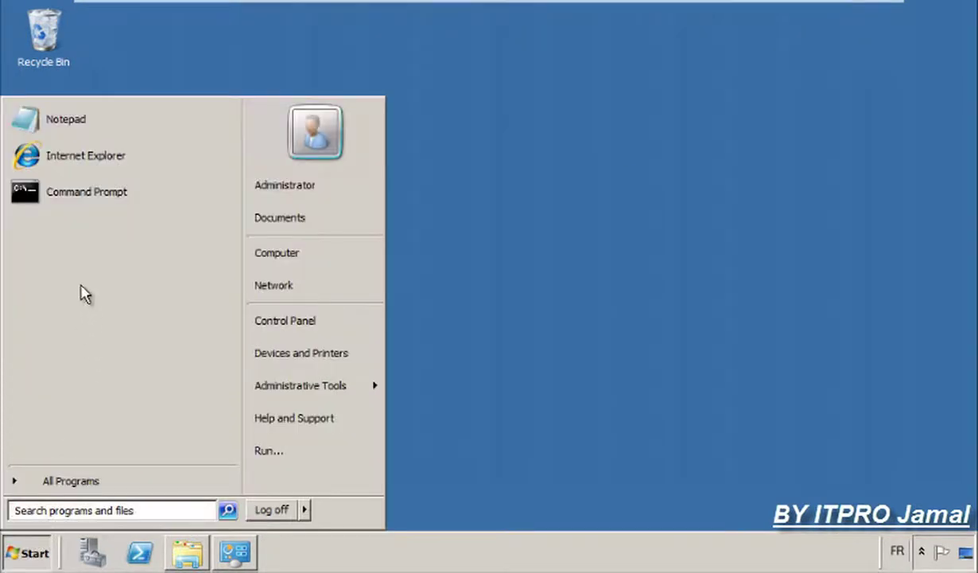
right_click(72, 202)
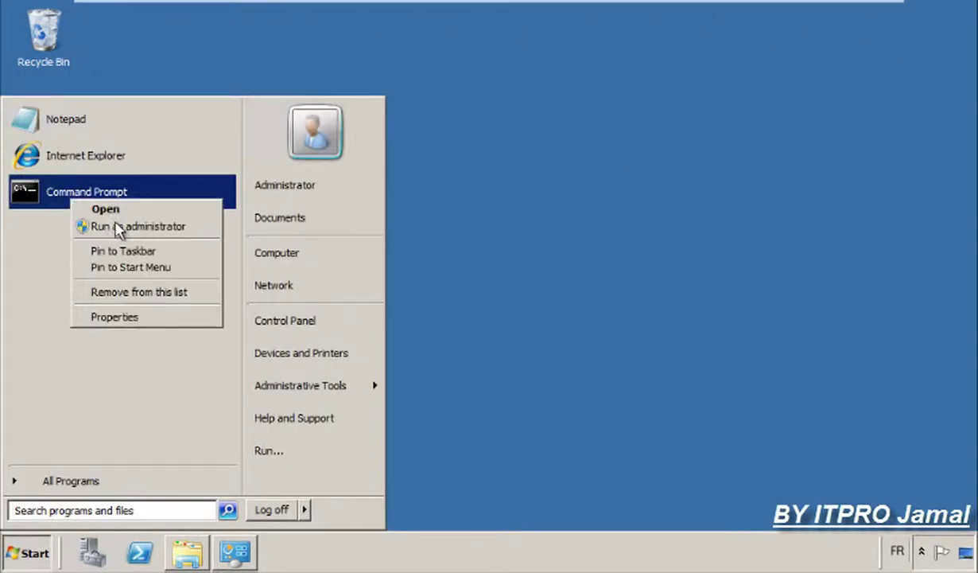
click(122, 227)
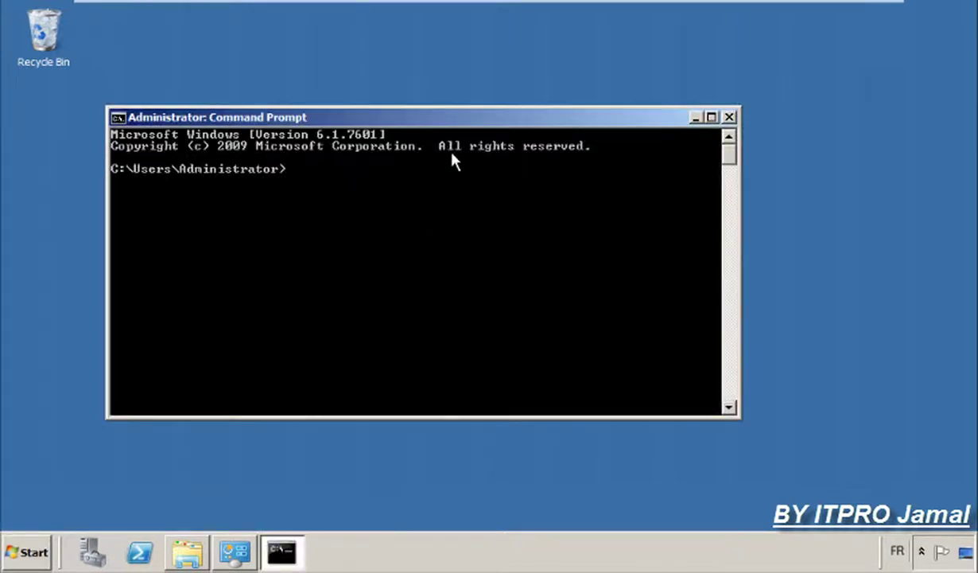
drag(457, 116, 512, 118)
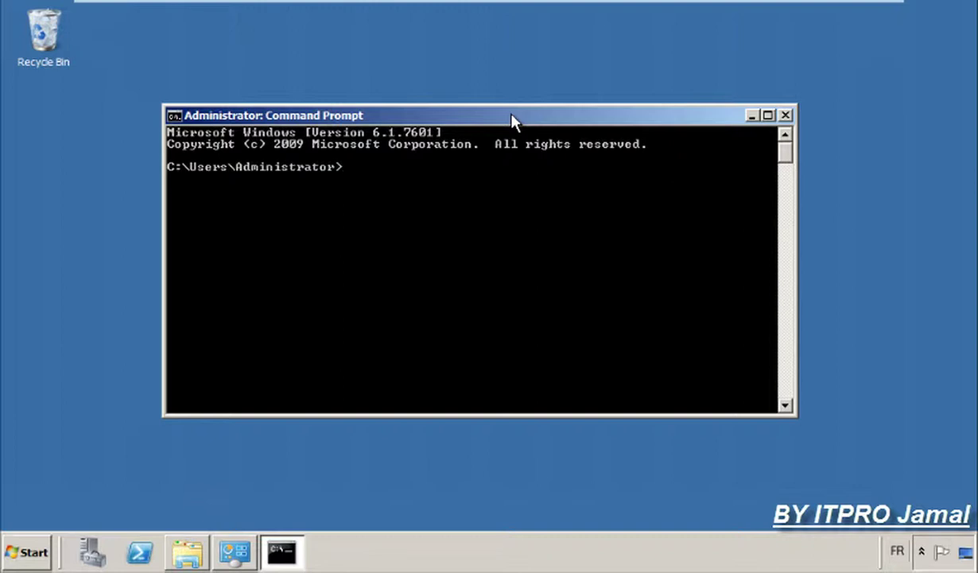
Switch to drive D:, list folders, and change into D:\support\adprep.
text(d:)
key(Return)
key(Return)
key(Return)
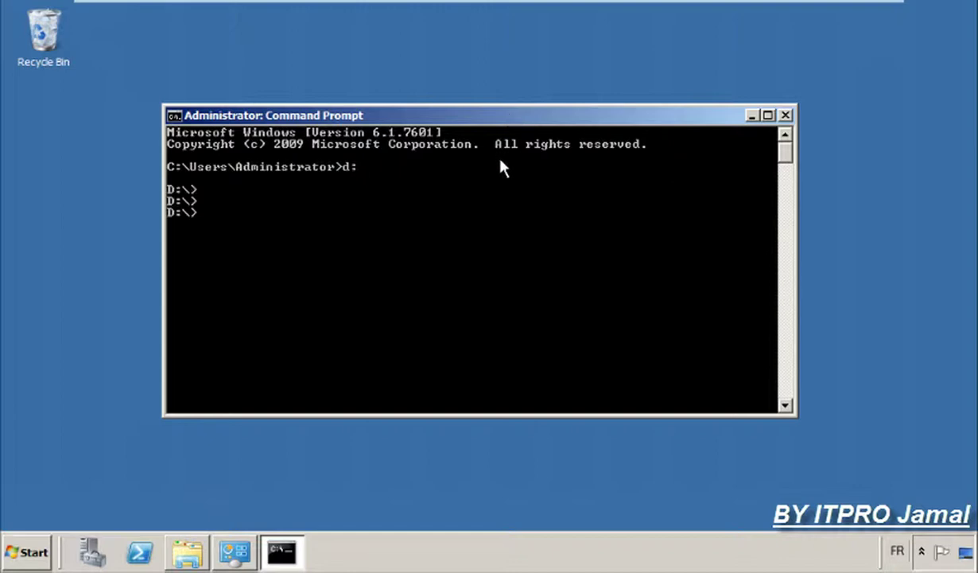
text(dir)
key(Return)
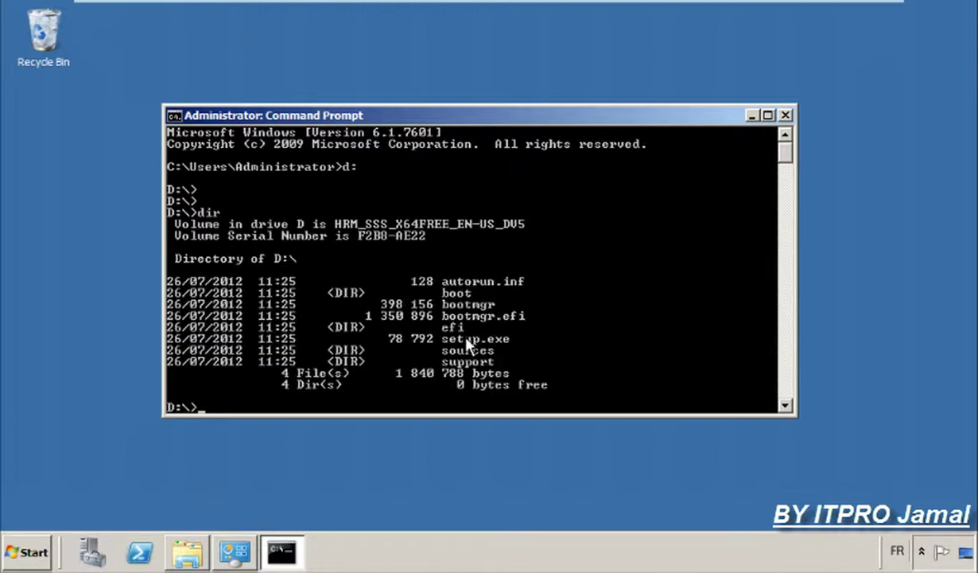
text(cd support)
key(Return)
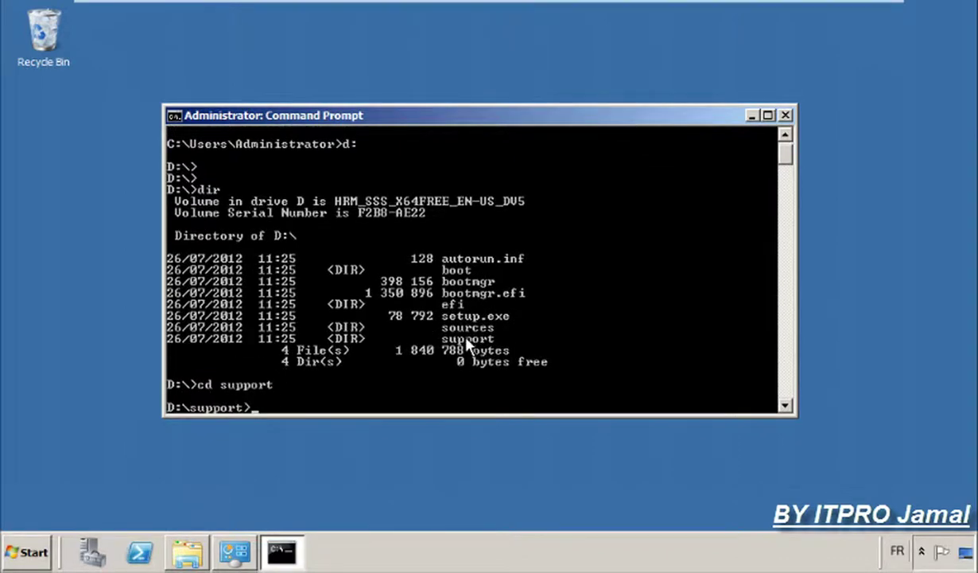
text(dir)
key(Return)
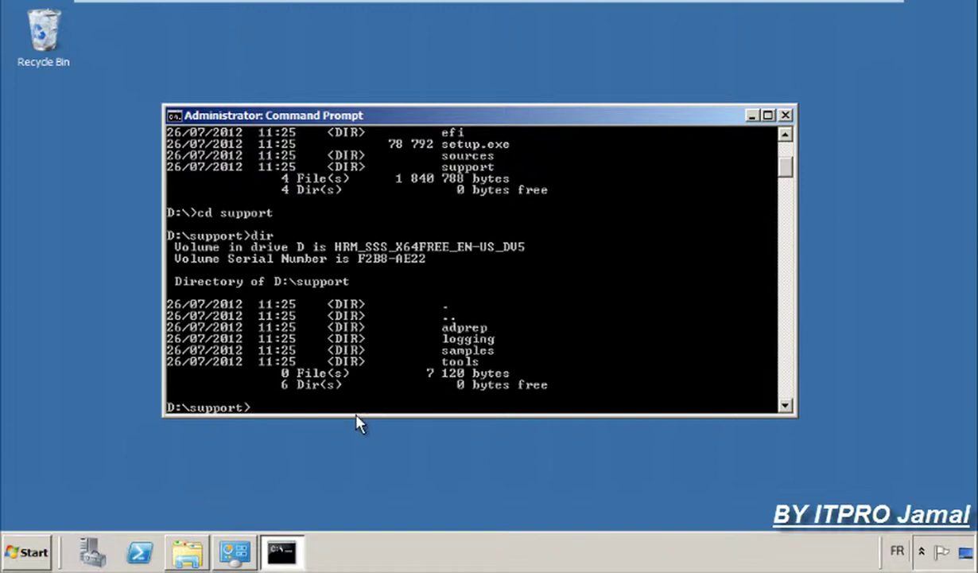
text(cd adprep)
key(Return)
key(Return)
key(Return)
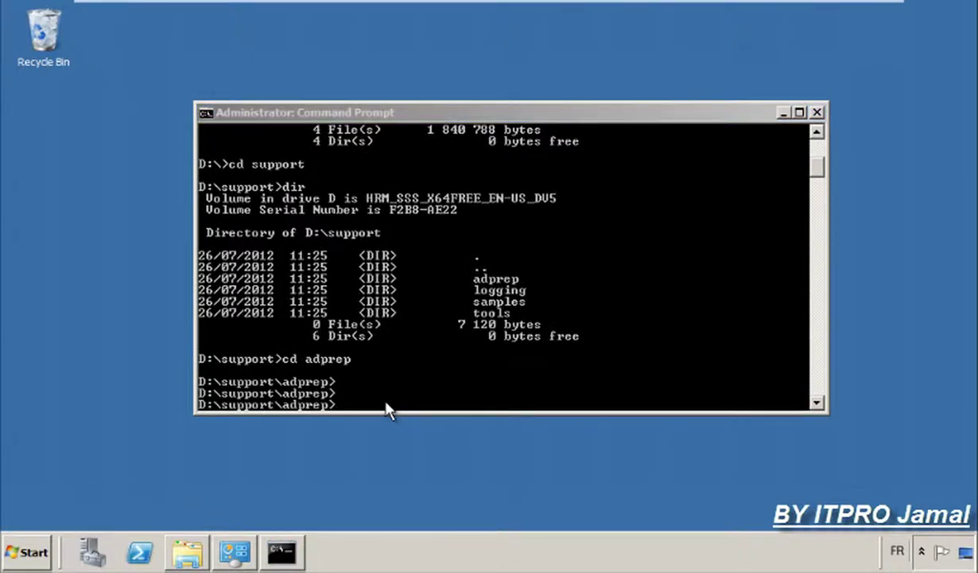
click(387, 410)
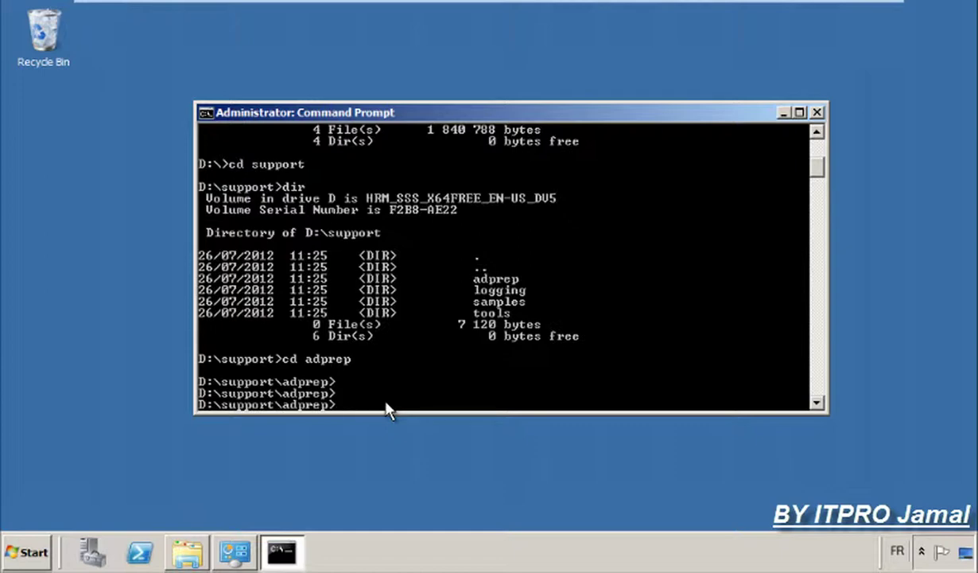
Run adprep /forestprep and confirm with C to upgrade the schema from version 47 to 56.
text(adprep /forestprep)
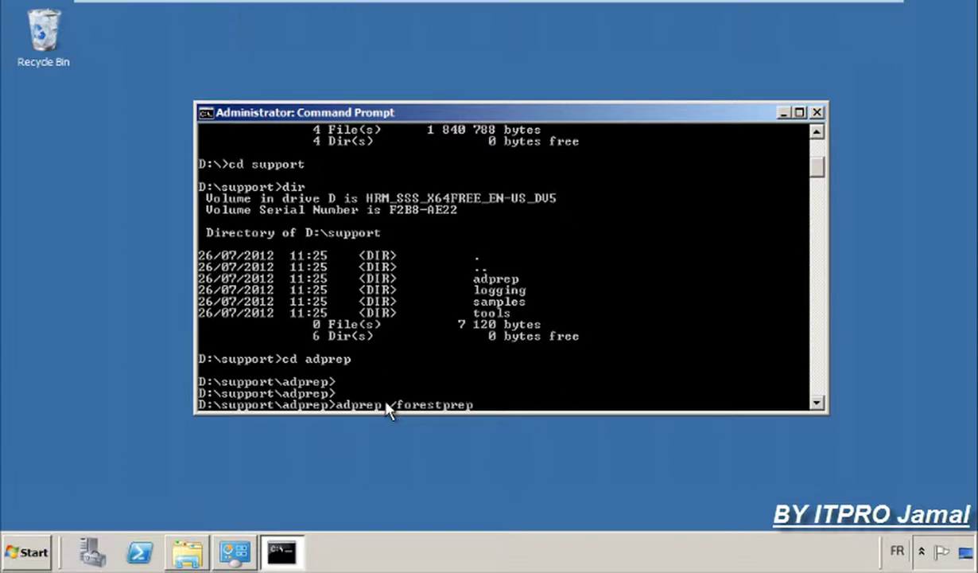
key(Return)
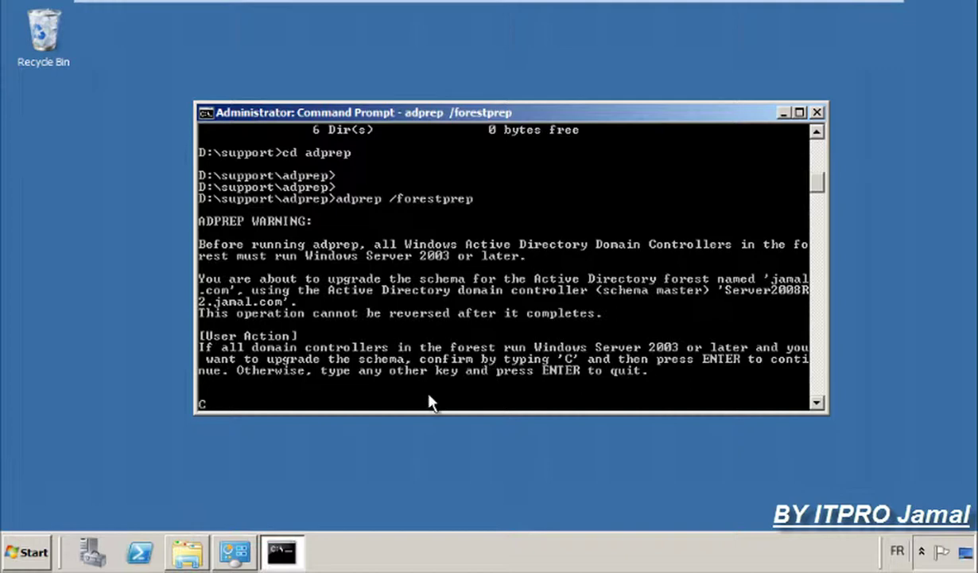
text(C)
key(Return)
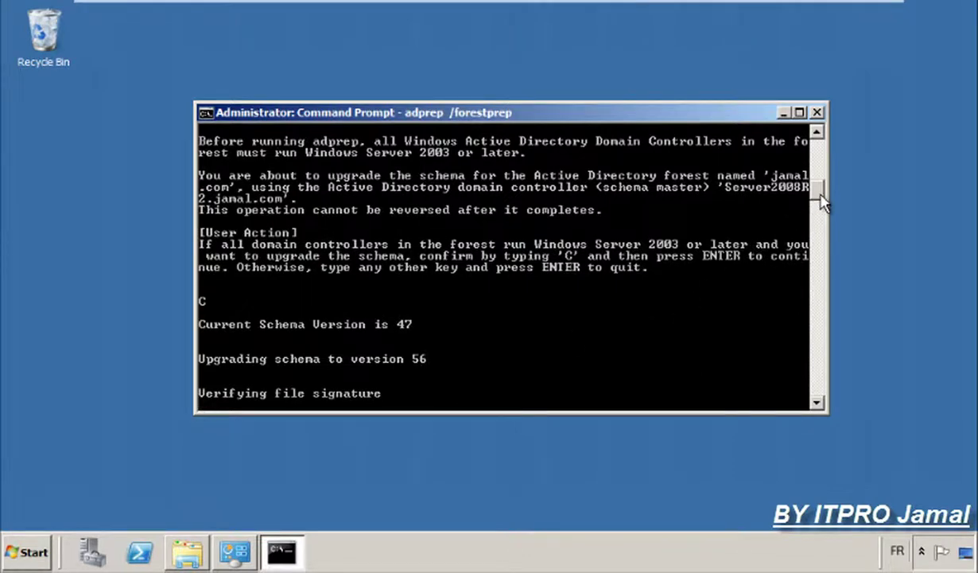
scroll(823, 203, down, 1)
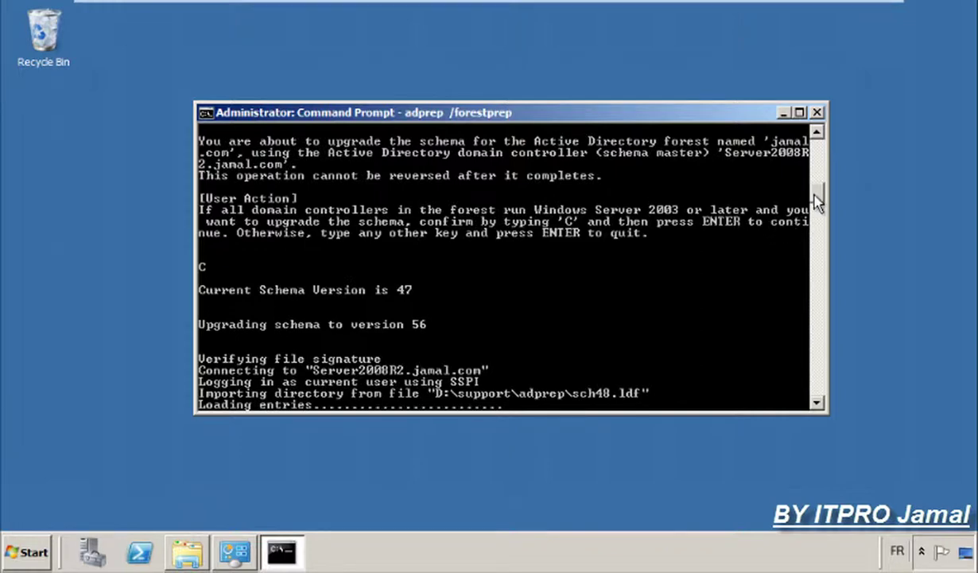
scroll(790, 211, down, 3)
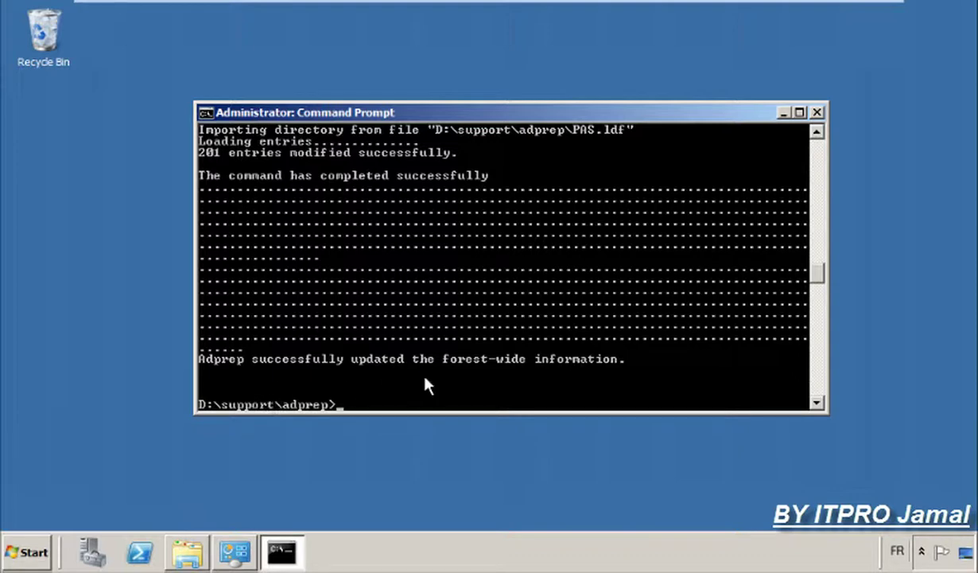
Run adprep /domainprep until it reports success, then minimize the console.
text(adprep /doman)
key(BackSpace)
text(inprep)
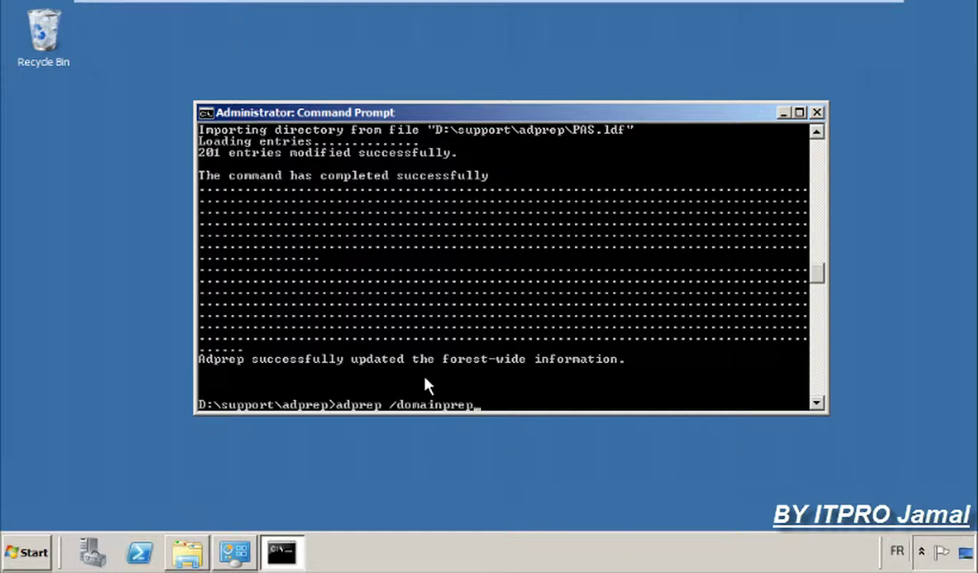
key(Return)
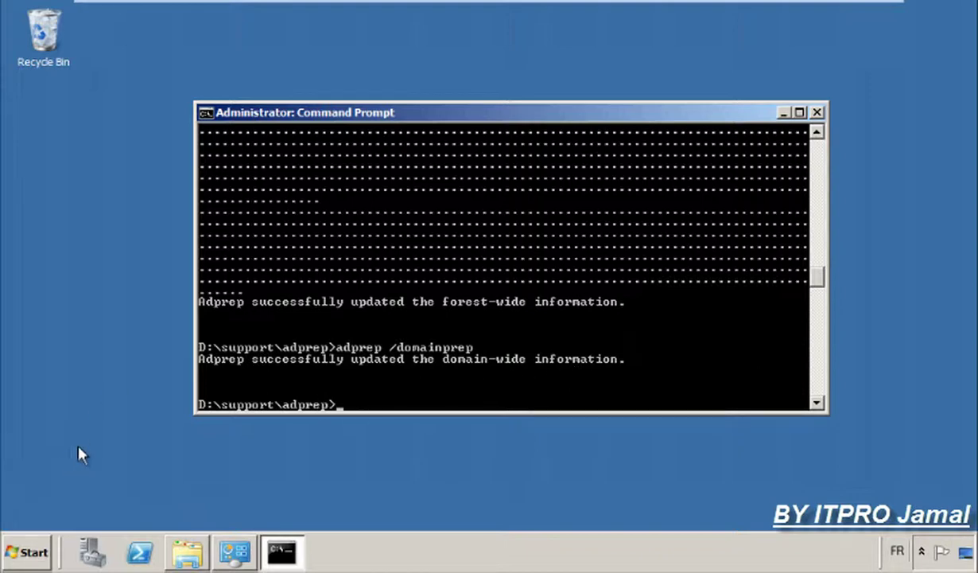
click(781, 113)
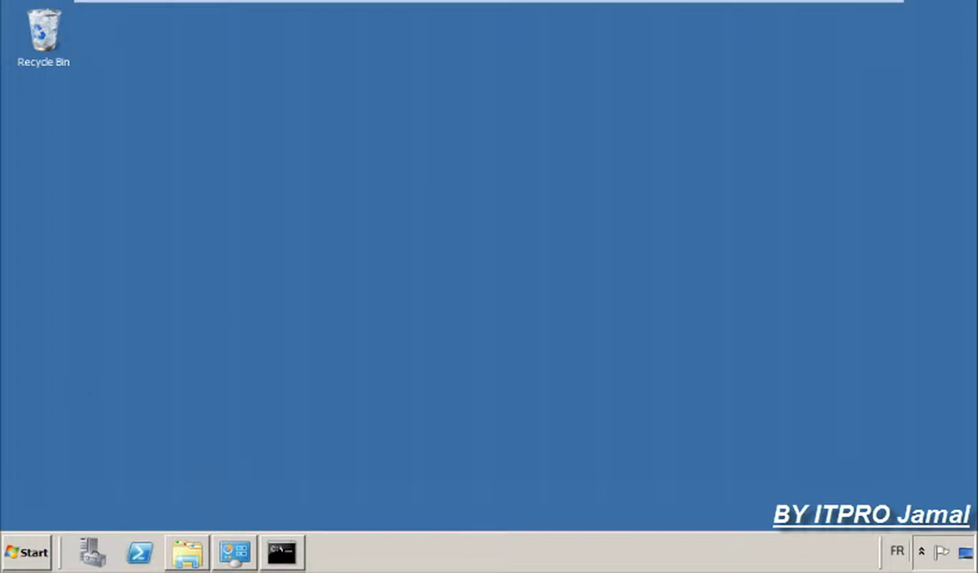
Launch Active Directory Users and Computers from the Start menu.
click(26, 552)
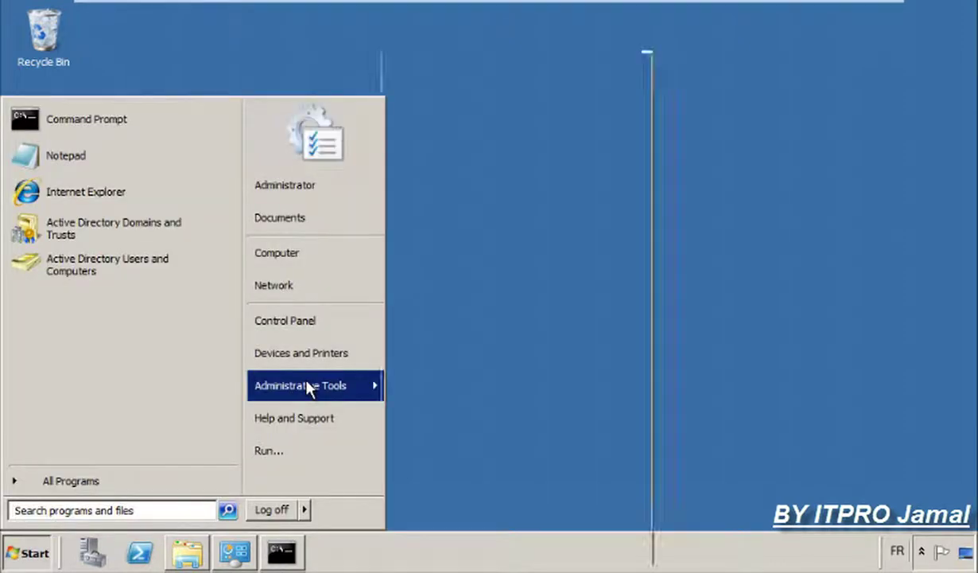
mouse_move(310, 389)
click(456, 157)
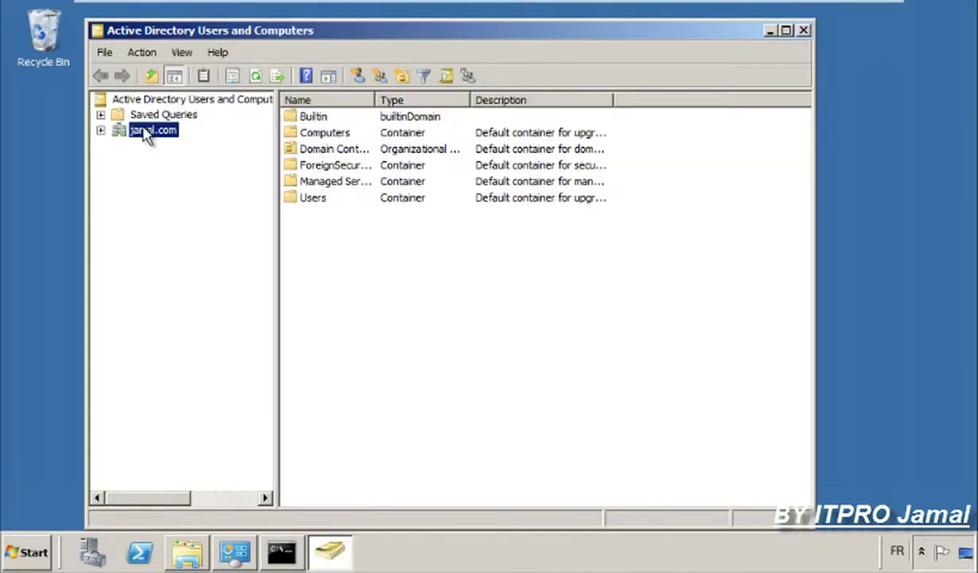
Raise jamal.com's domain functional level to Windows Server 2008 R2, then minimize the console.
right_click(142, 126)
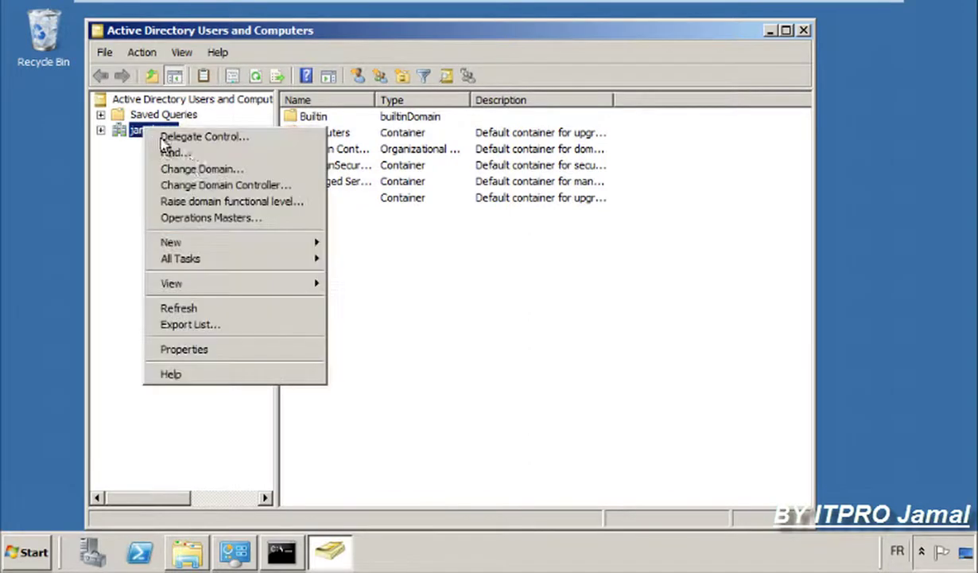
click(212, 199)
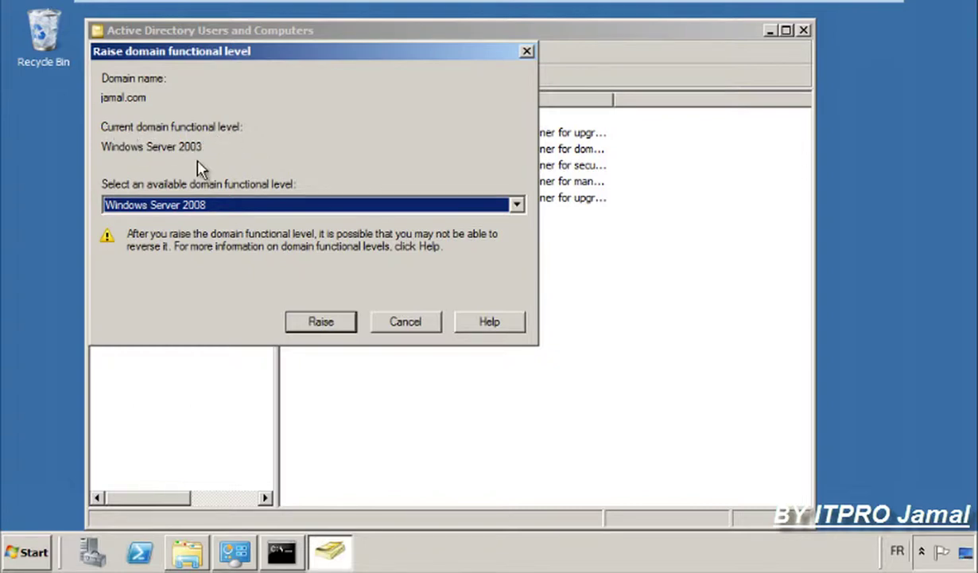
click(203, 208)
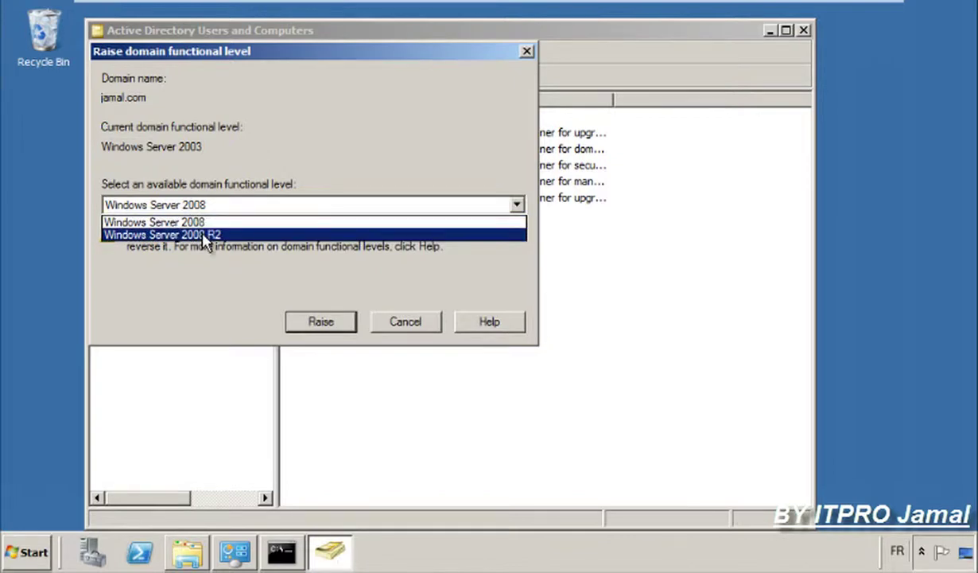
click(205, 235)
click(322, 322)
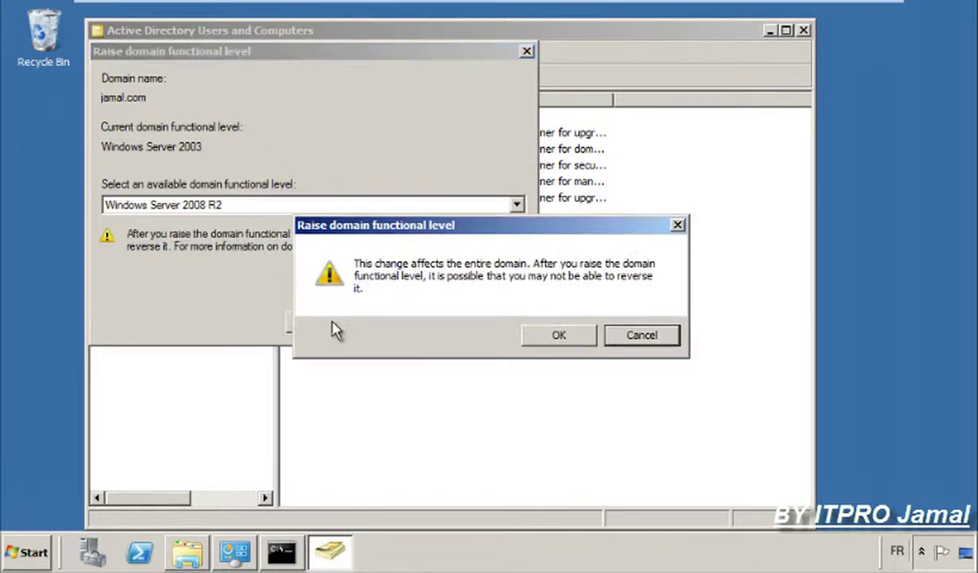
click(528, 337)
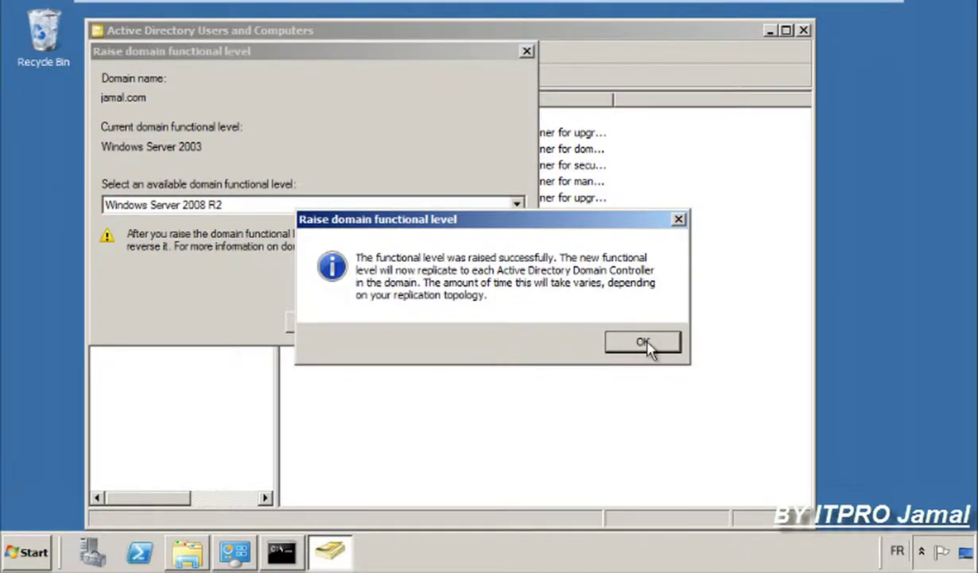
click(643, 342)
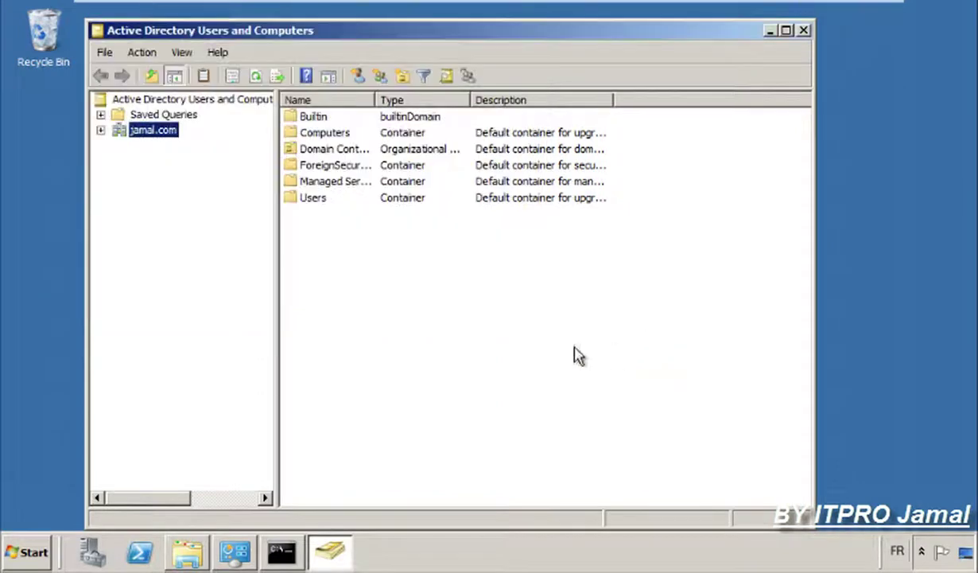
click(772, 30)
click(30, 557)
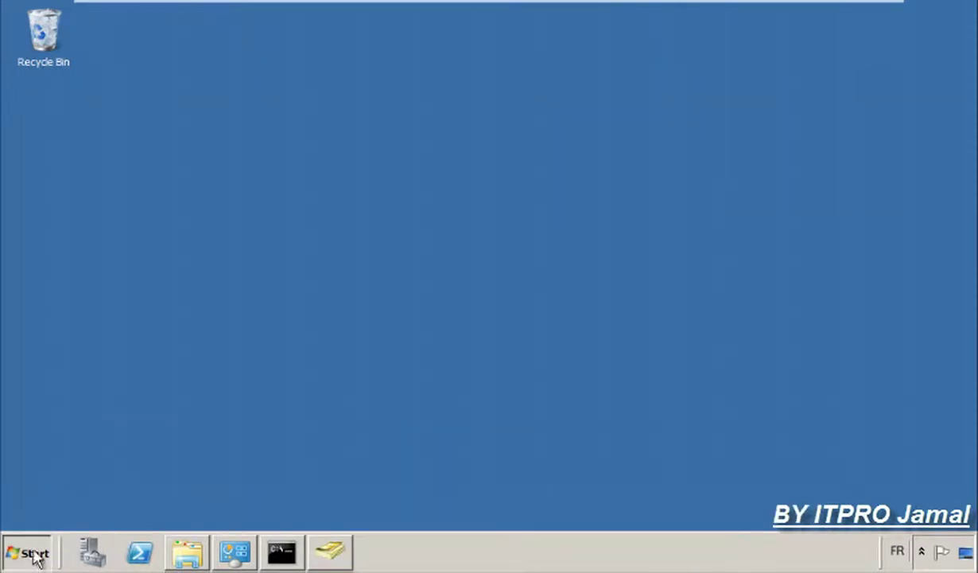
In Active Directory Domains and Trusts, confirm jamal.com is at Windows Server 2008 R2, then close it.
mouse_move(310, 385)
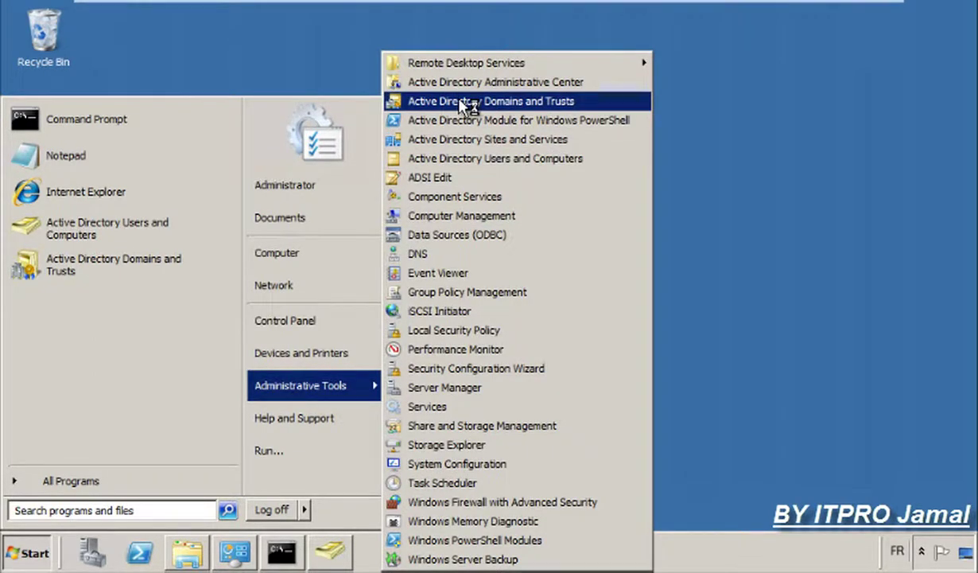
click(465, 102)
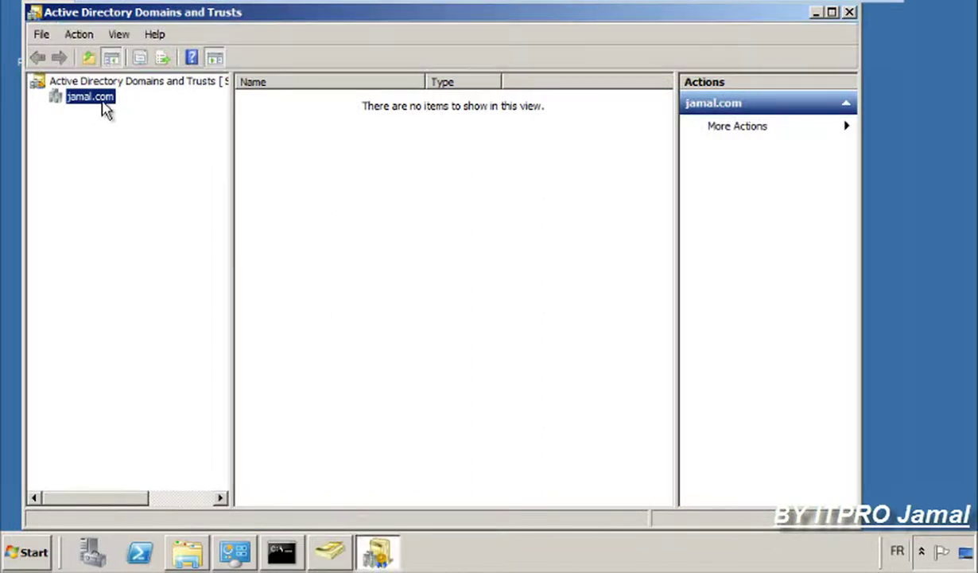
right_click(100, 100)
click(125, 123)
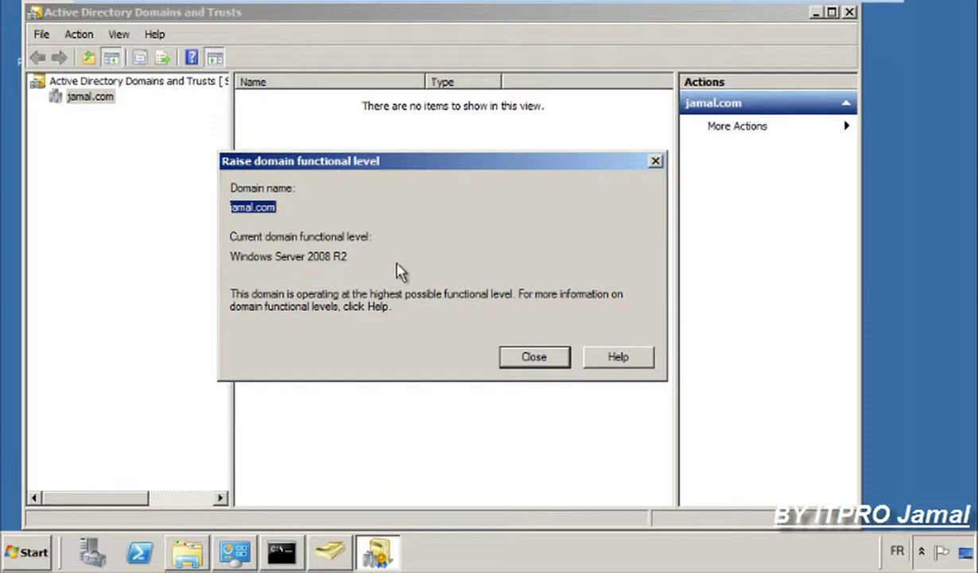
click(547, 362)
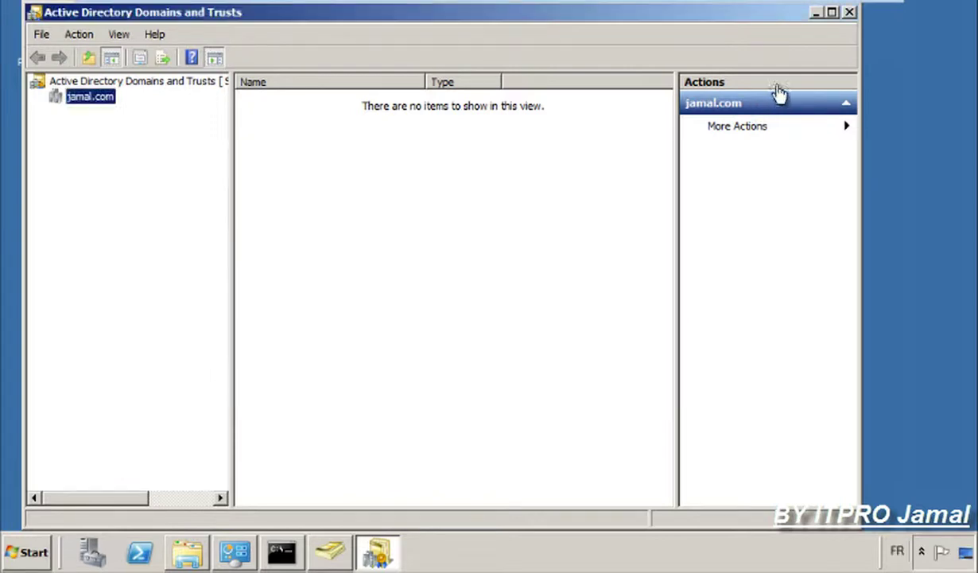
click(832, 12)
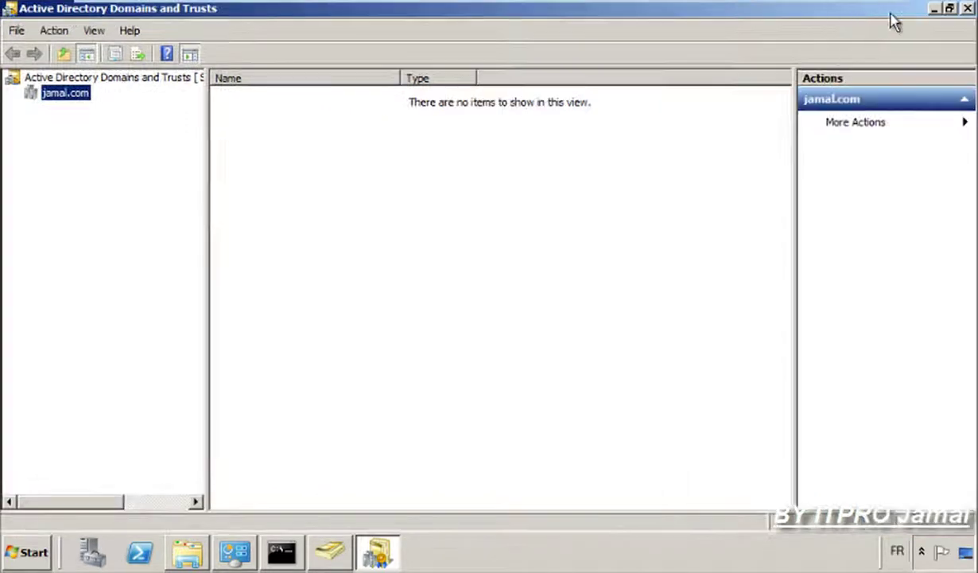
key(alt+F4)
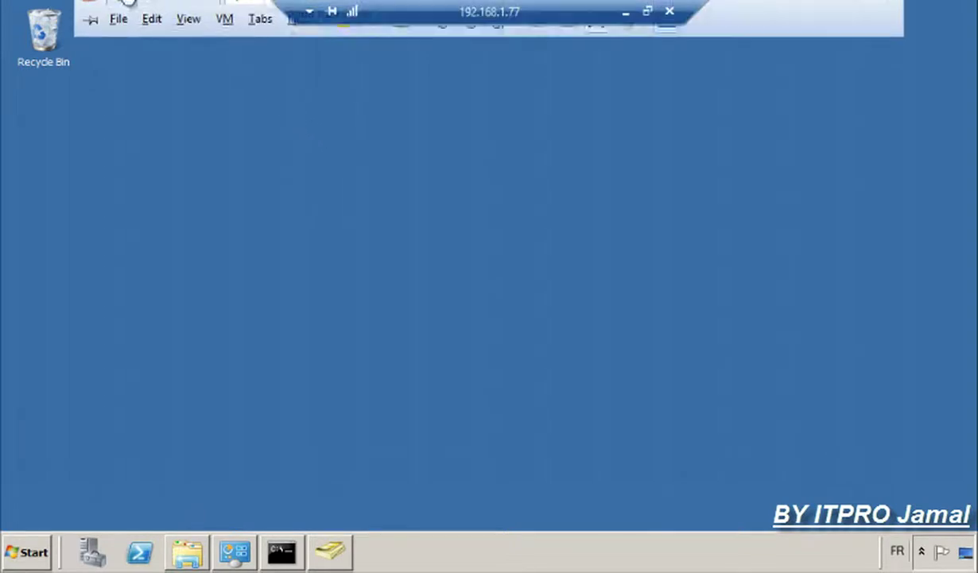
On the Server 2012 VM, open Server2's computer name settings from Server Manager's Local Server page.
click(153, 10)
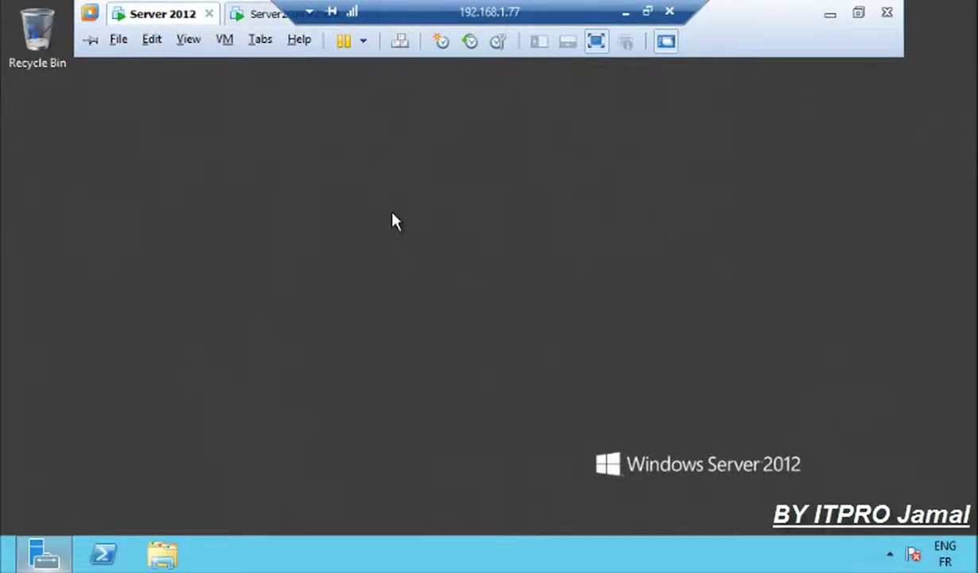
click(45, 559)
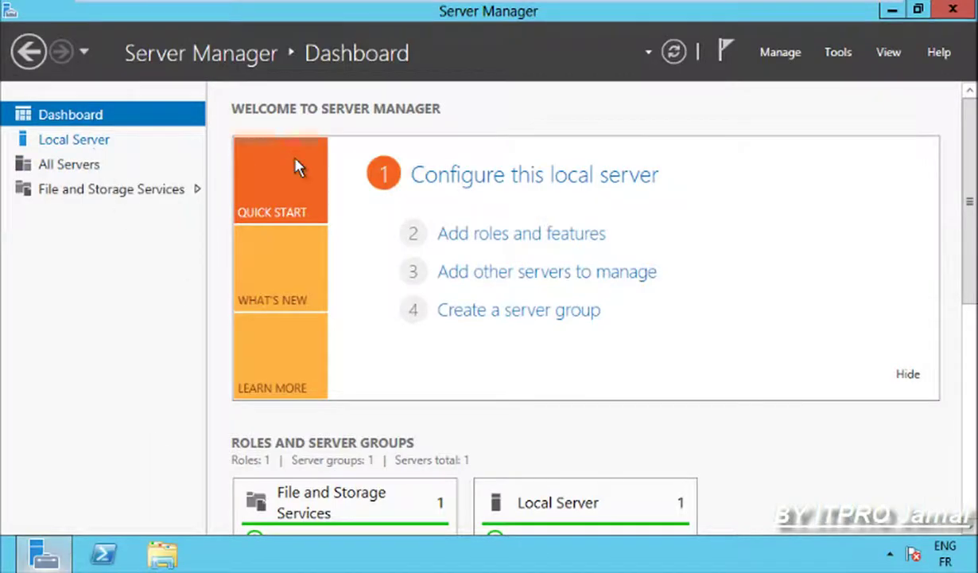
click(513, 175)
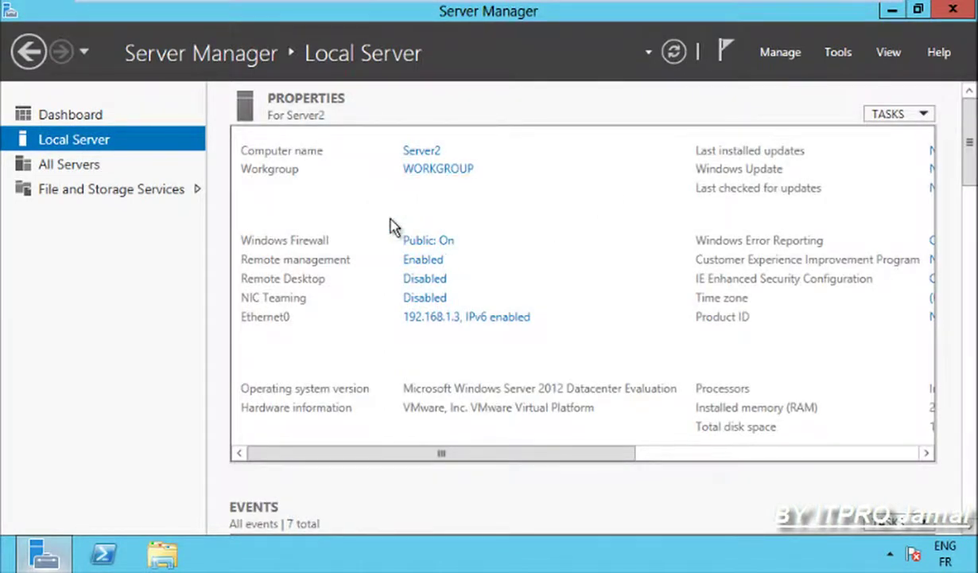
click(430, 167)
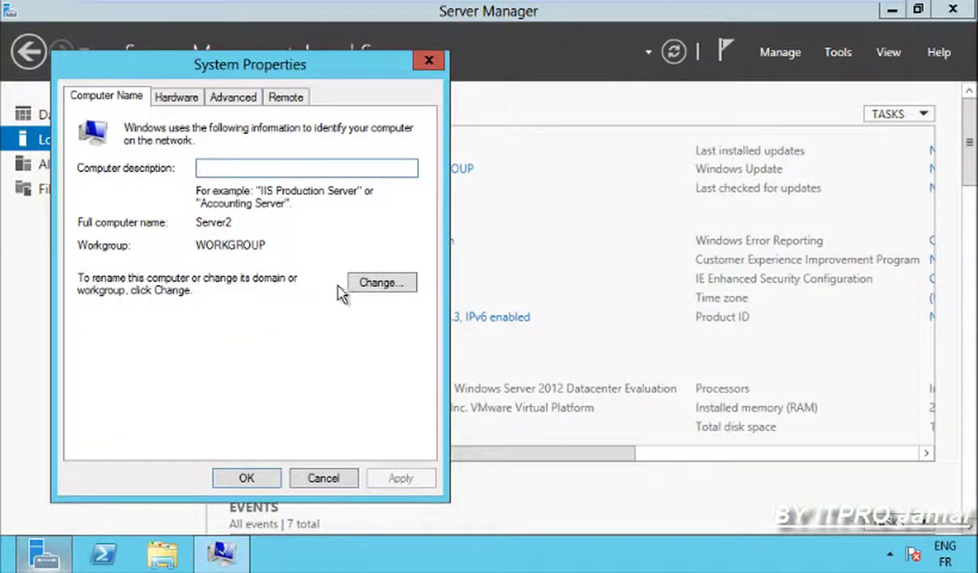
click(366, 285)
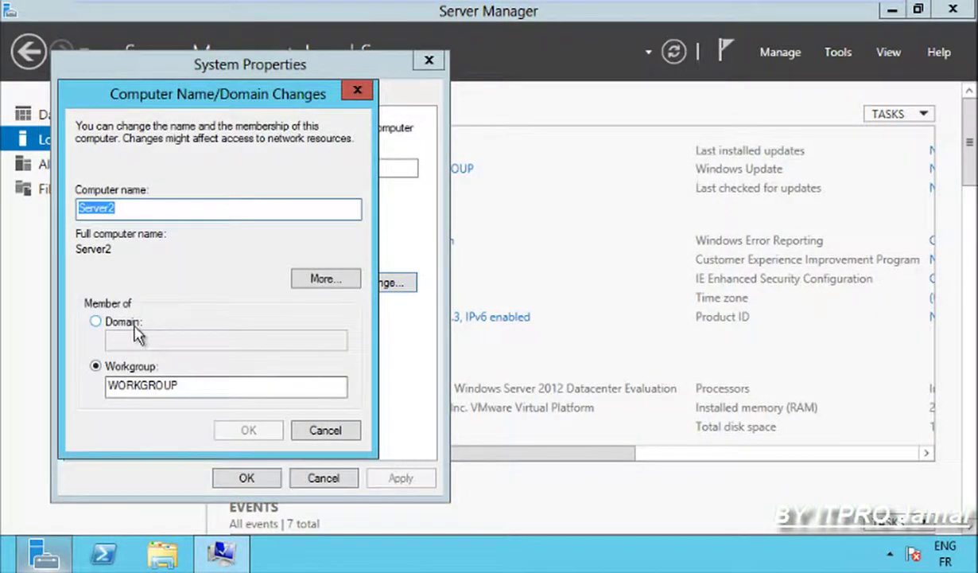
Make Server2 a member of domain jamal.com, supplying administrator credentials.
click(134, 324)
text(jamal)
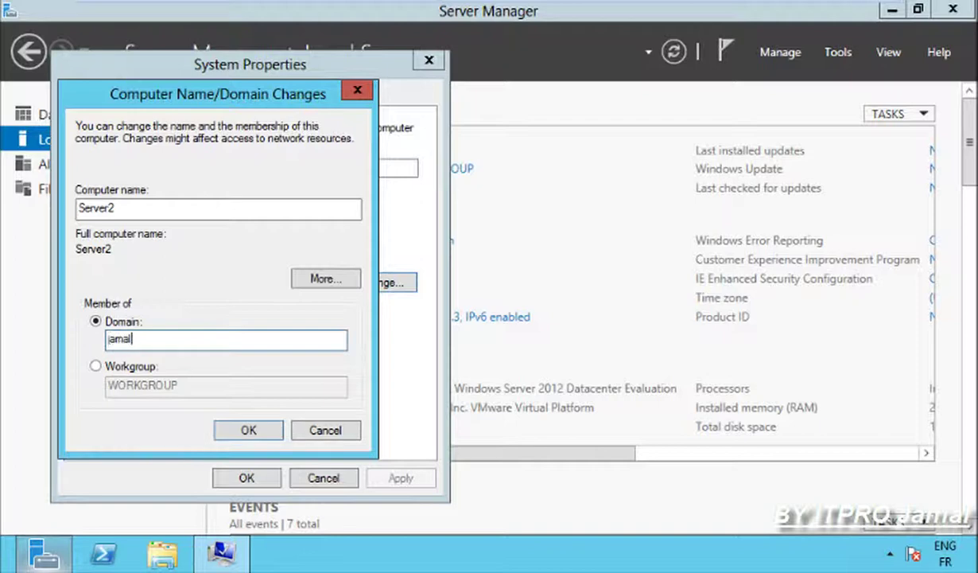
text(.com)
key(Return)
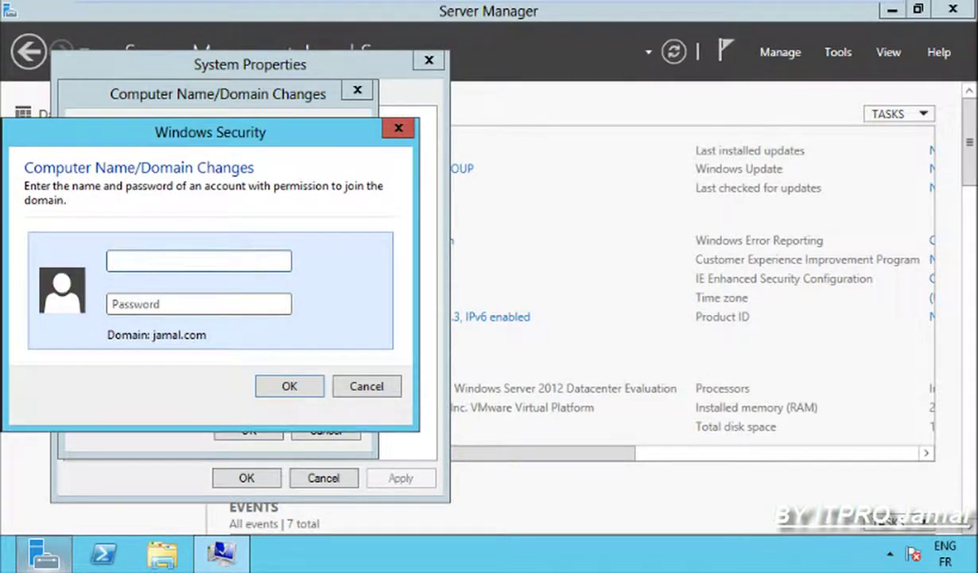
text(Administra)
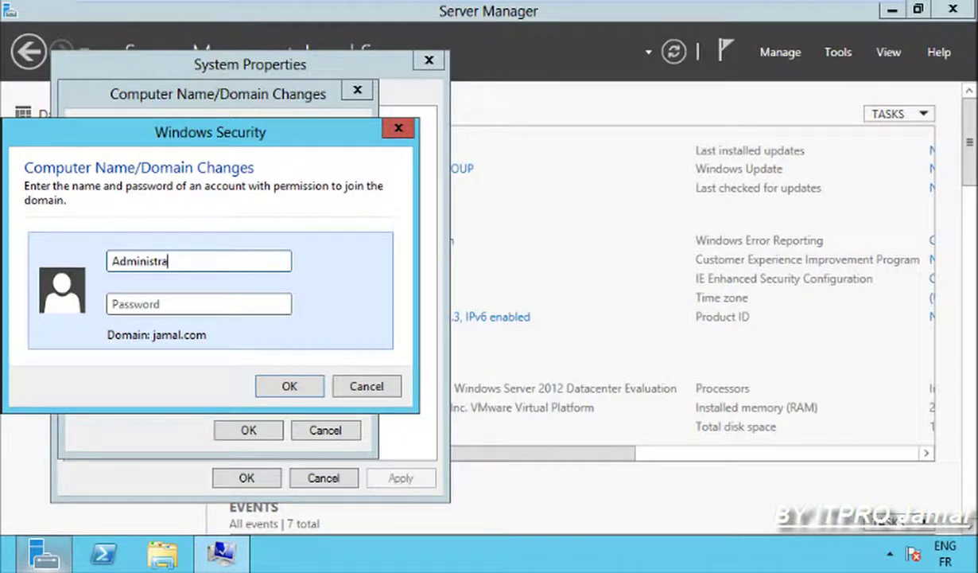
text(P)
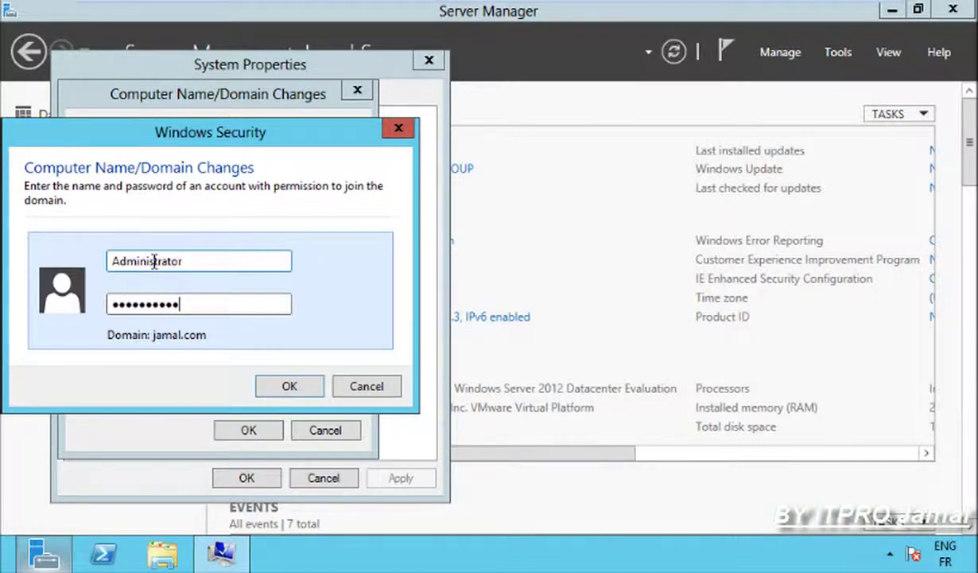
text(12)
key(Return)
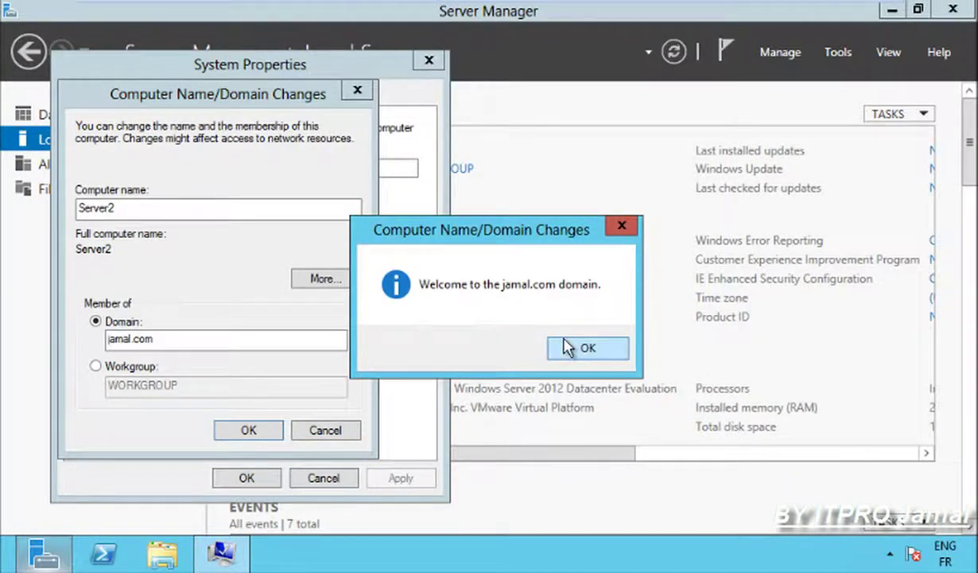
Acknowledge the welcome and restart notices, then restart Server2 now.
click(566, 347)
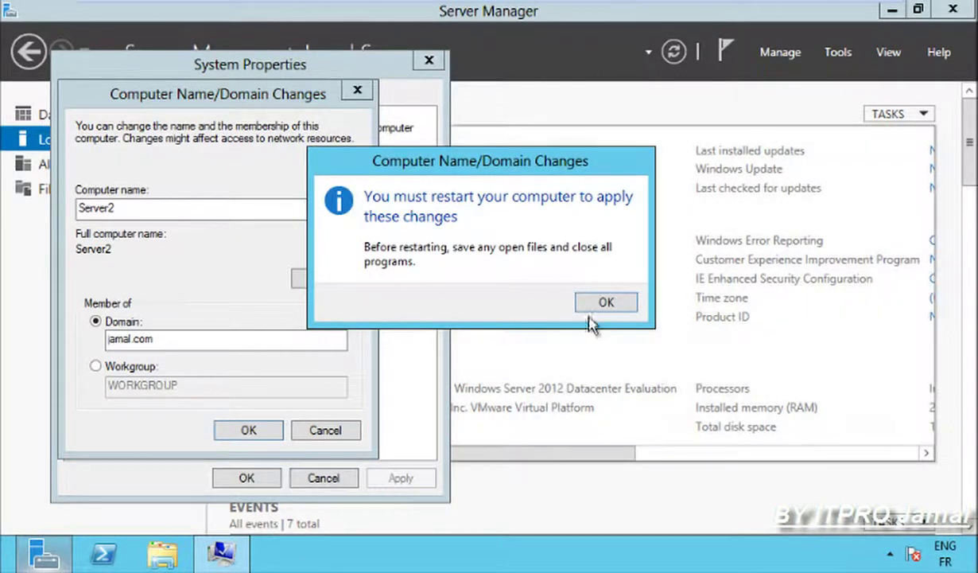
click(609, 303)
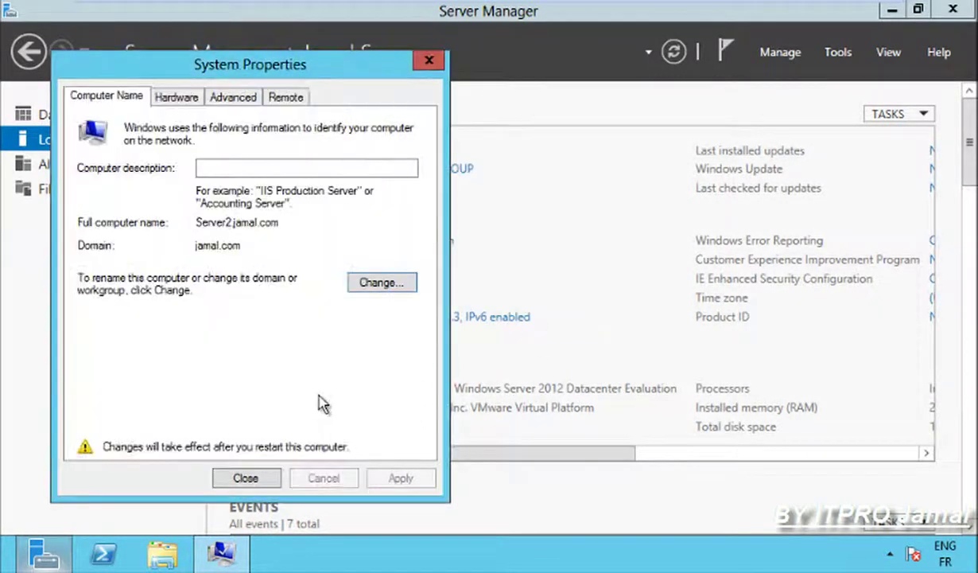
click(245, 479)
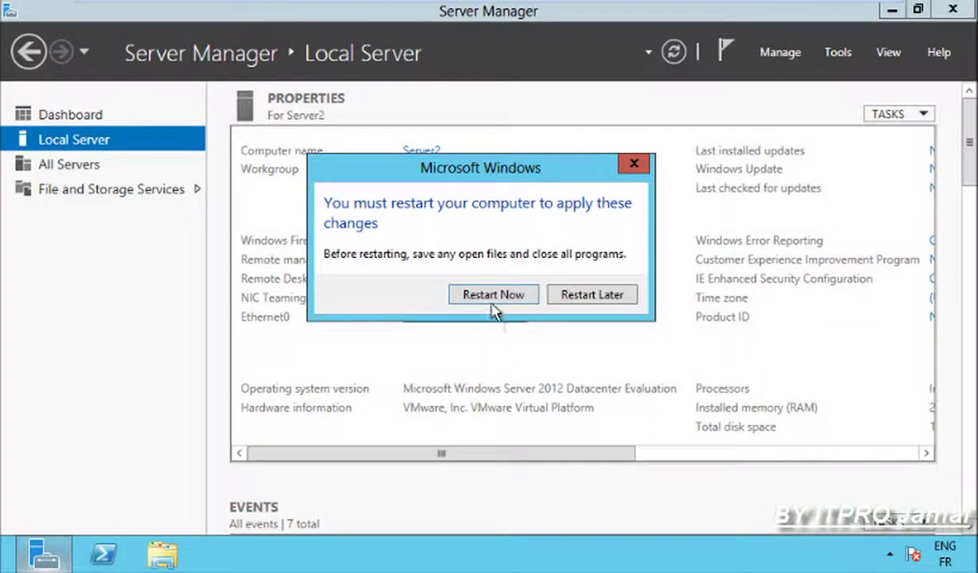
click(493, 302)
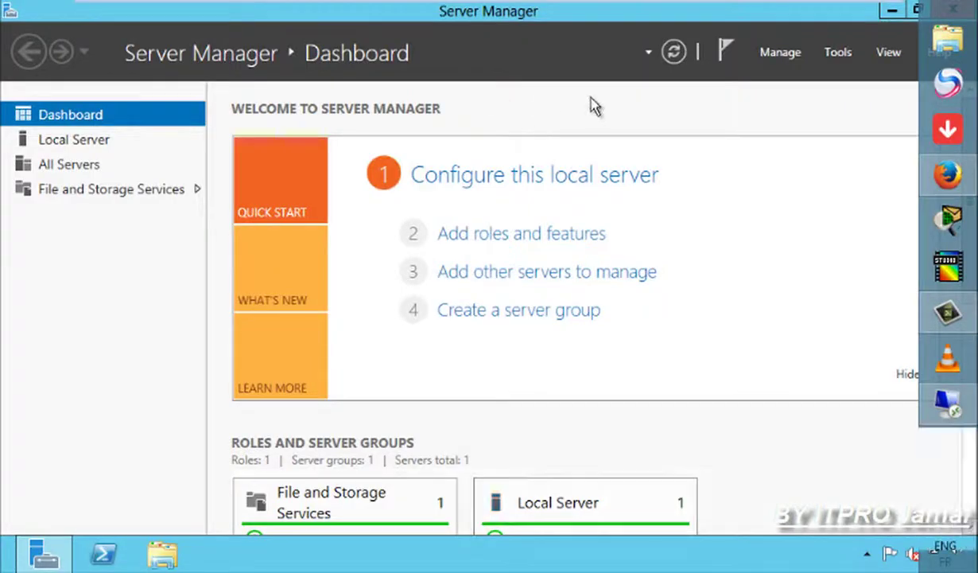
Start Add Roles and Features, keeping the default installation type and Server2.jamal.com as destination.
click(781, 54)
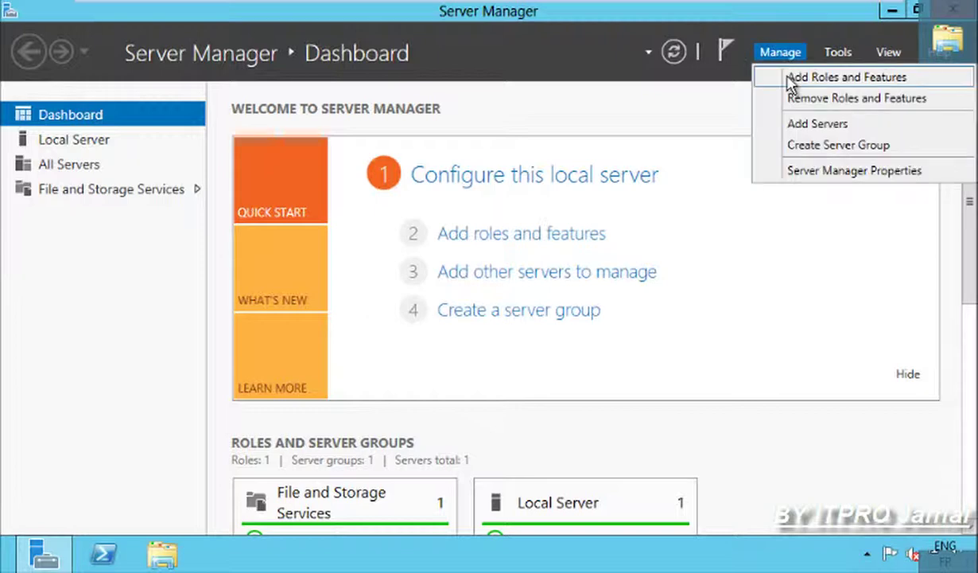
click(789, 77)
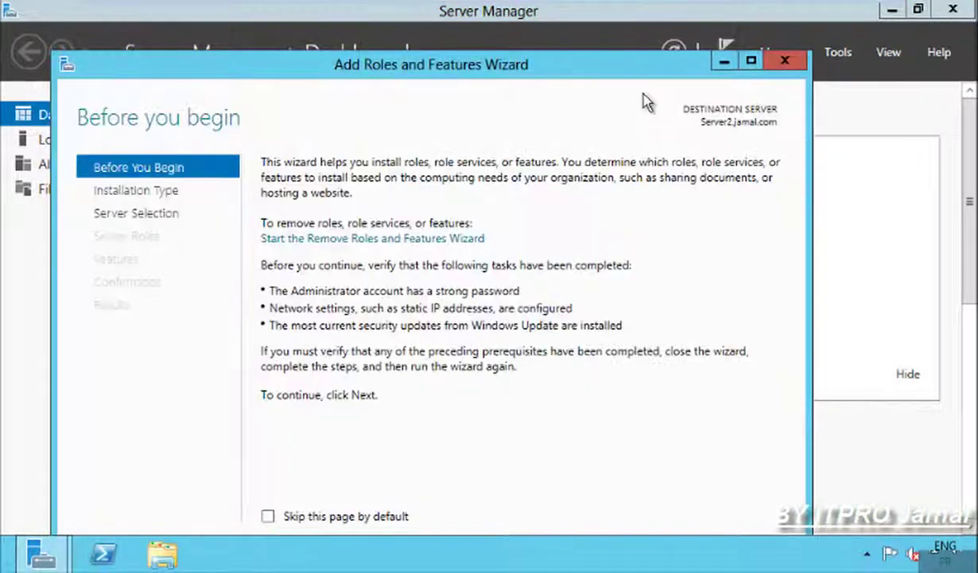
double_click(612, 74)
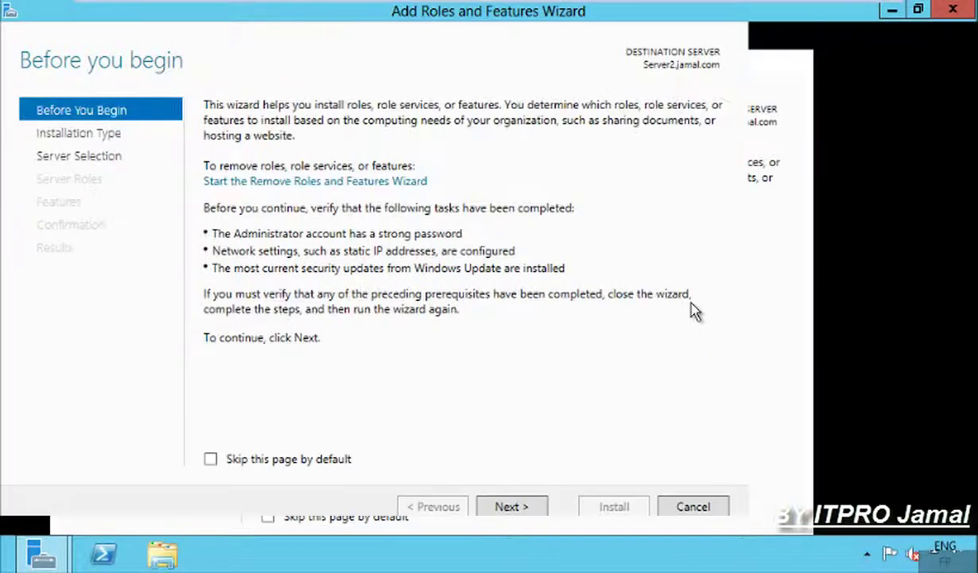
click(730, 514)
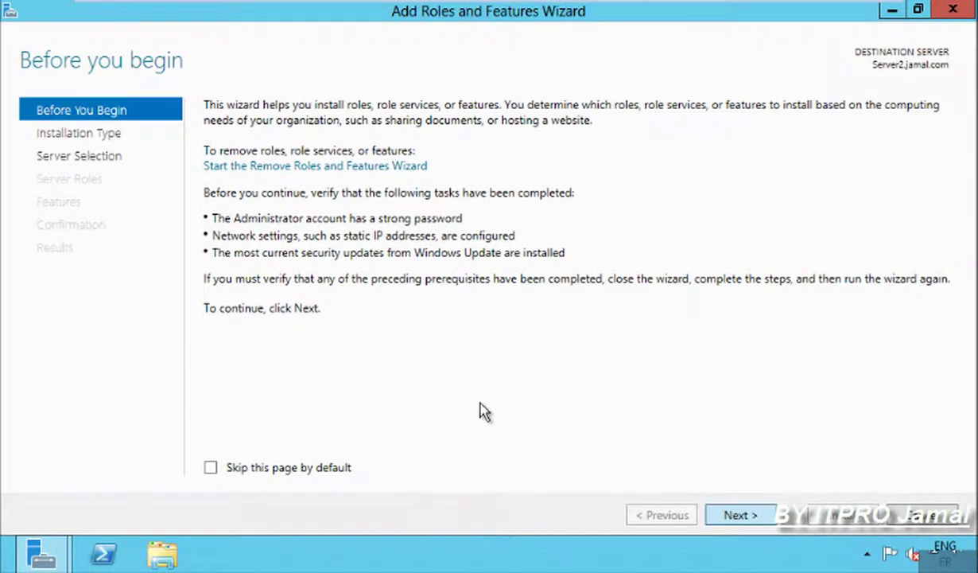
click(737, 525)
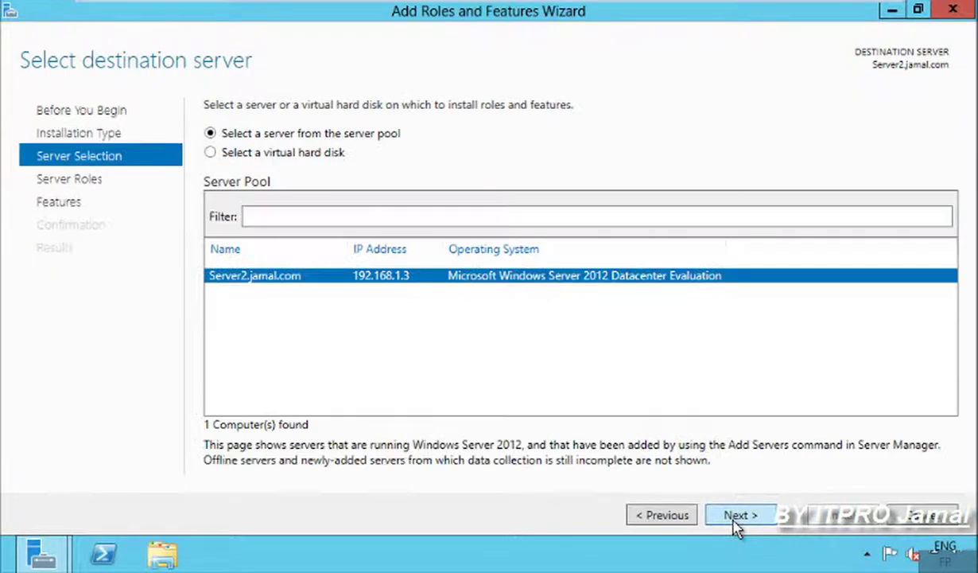
click(737, 525)
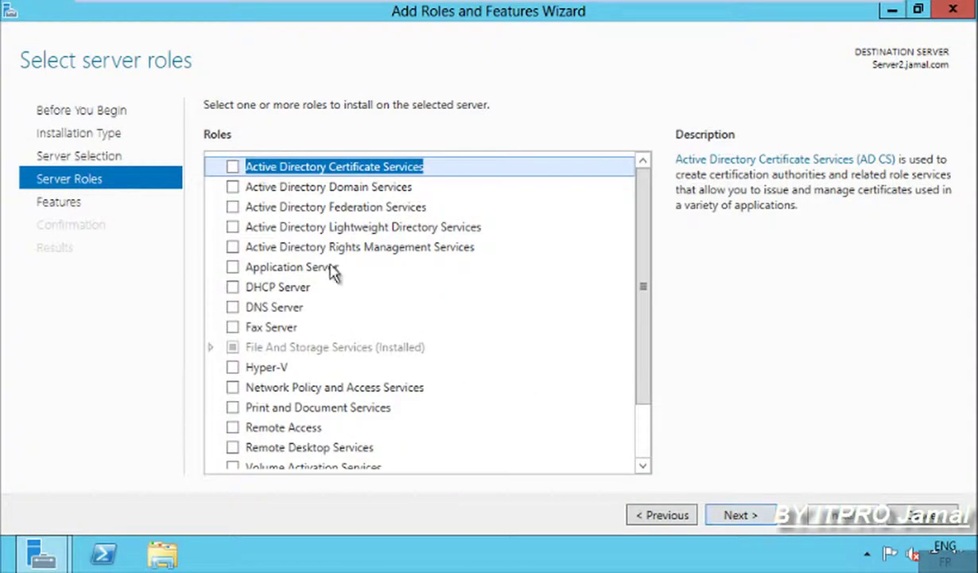
Select Active Directory Domain Services with its management tools and install it.
click(233, 186)
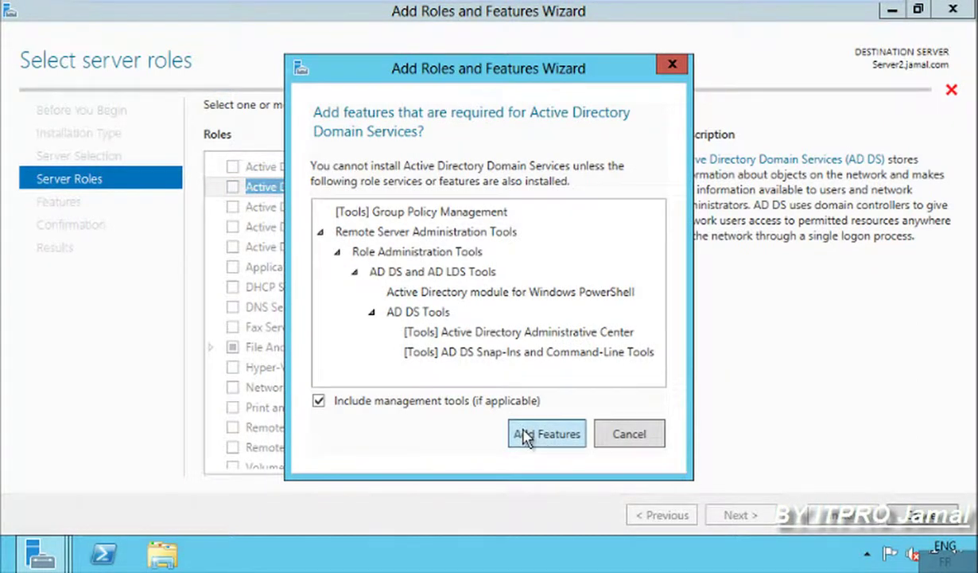
click(526, 435)
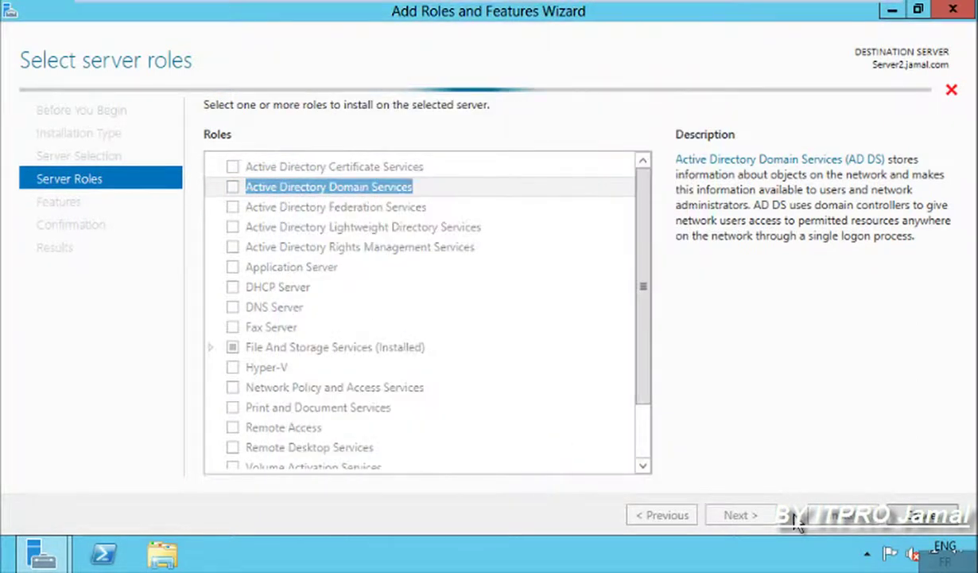
click(736, 515)
click(736, 515)
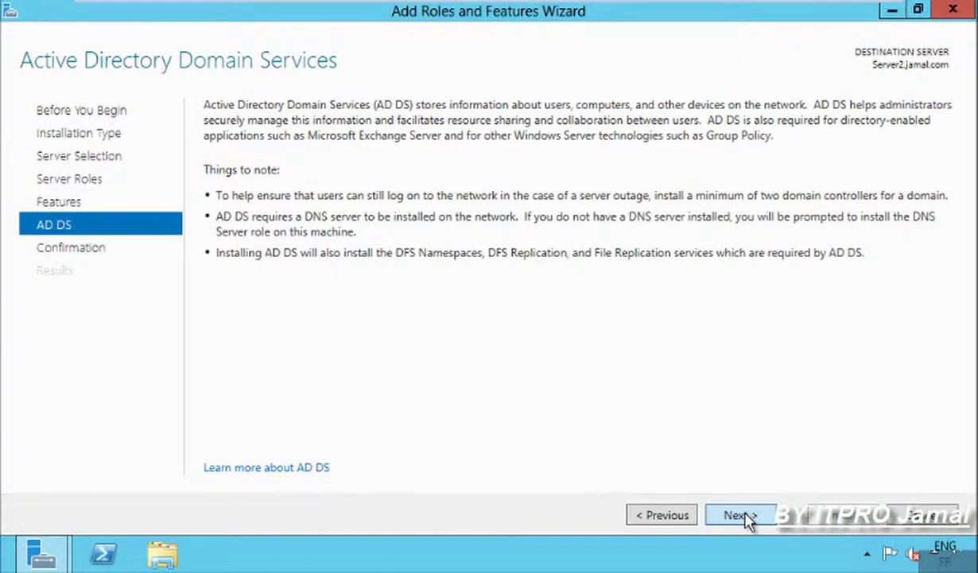
click(736, 514)
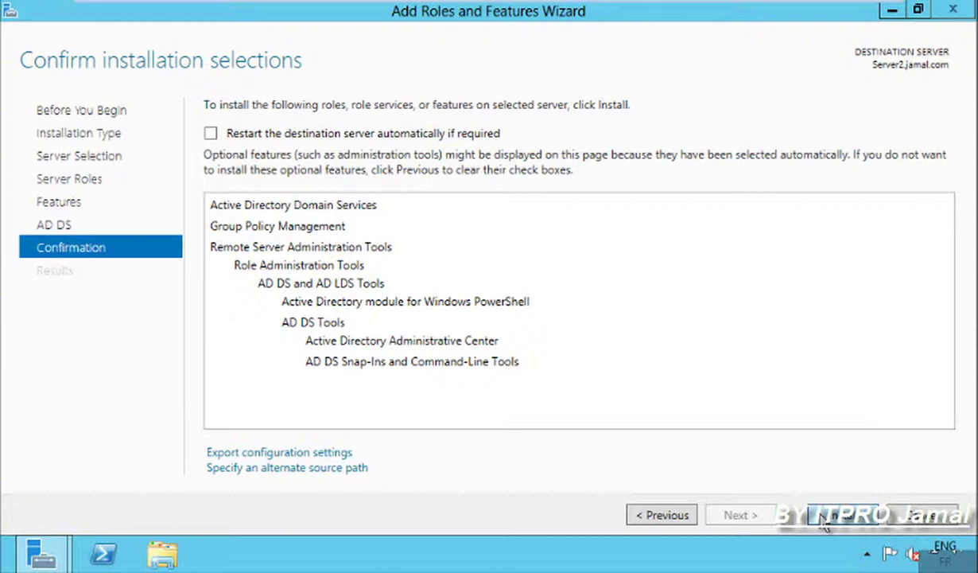
click(823, 517)
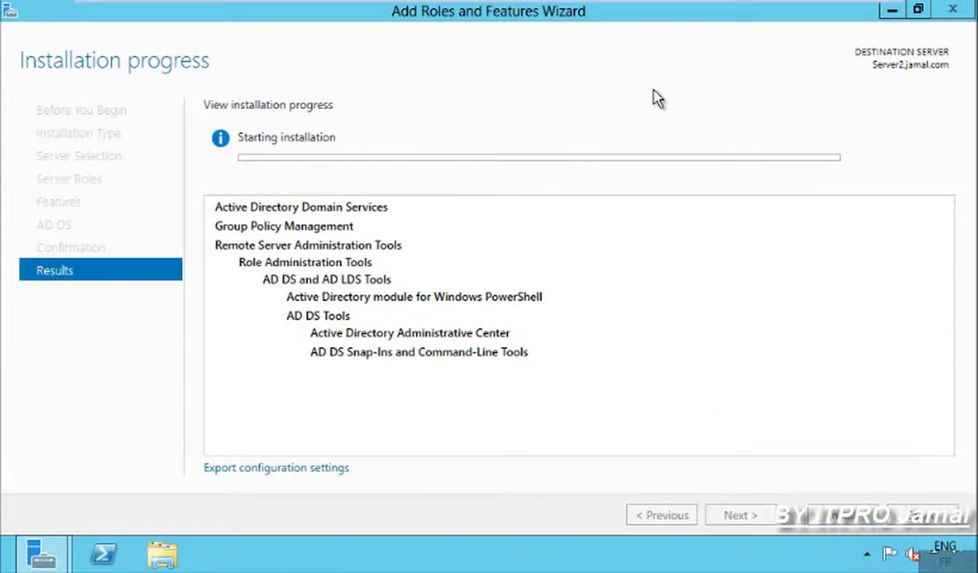
click(952, 11)
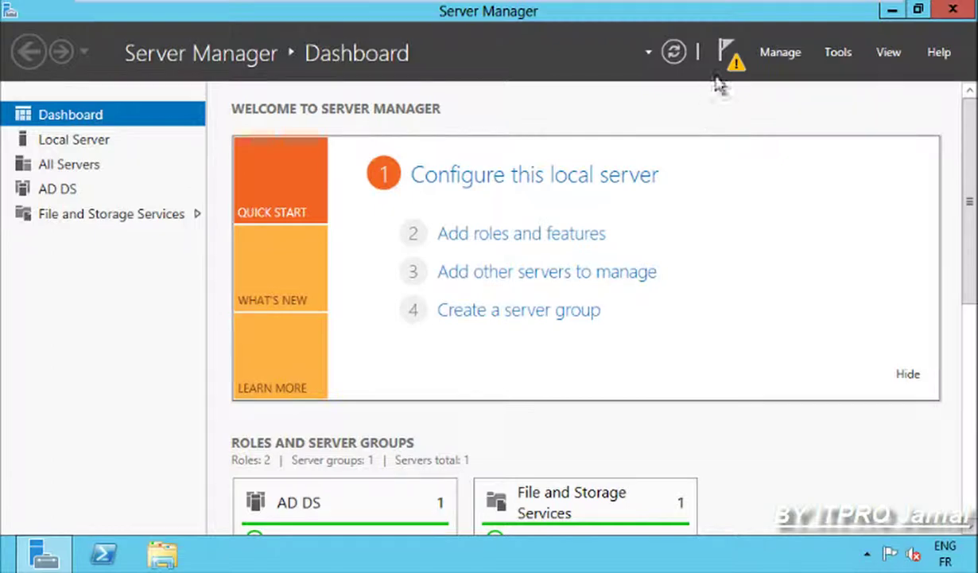
Launch the promotion wizard and keep 'Add a domain controller to an existing domain' for jamal.com.
click(726, 52)
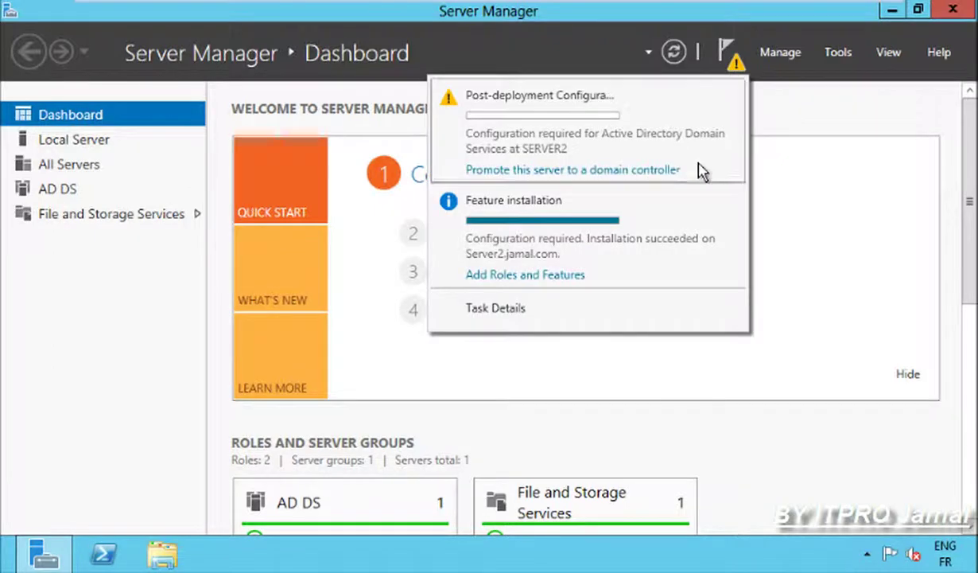
click(644, 170)
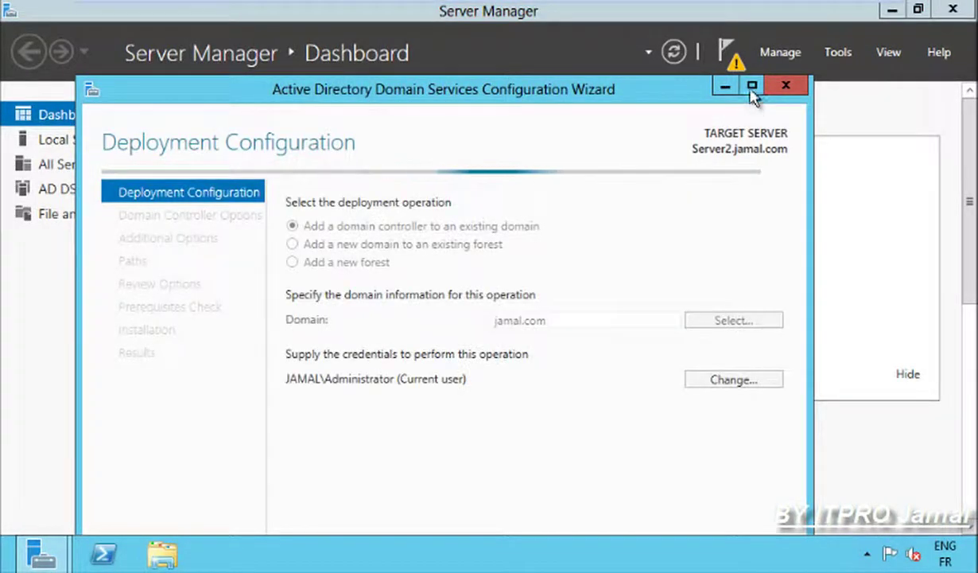
key(super+Up)
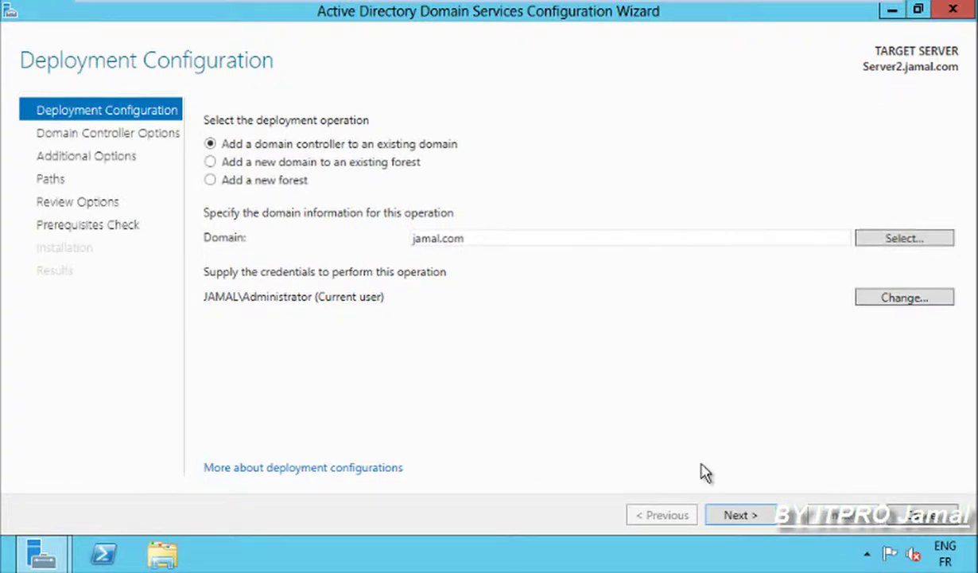
click(736, 515)
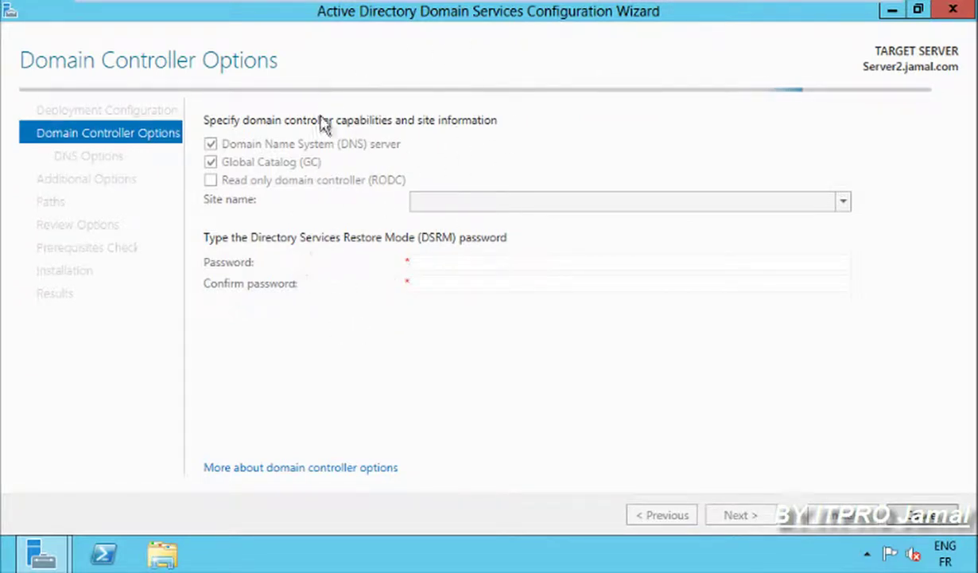
mouse_move(327, 3)
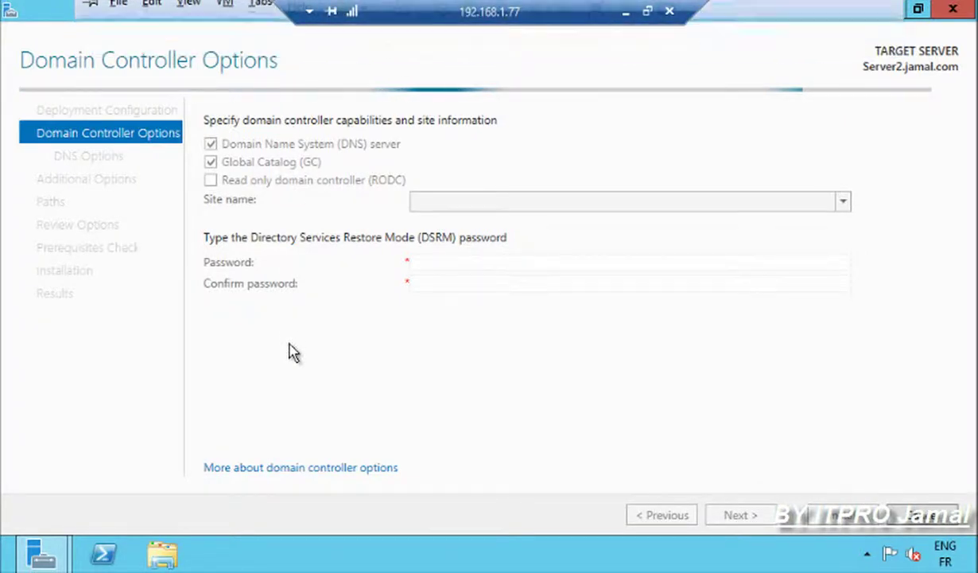
Enter and confirm the DSRM password, then accept DNS Options despite the delegation warning.
click(433, 262)
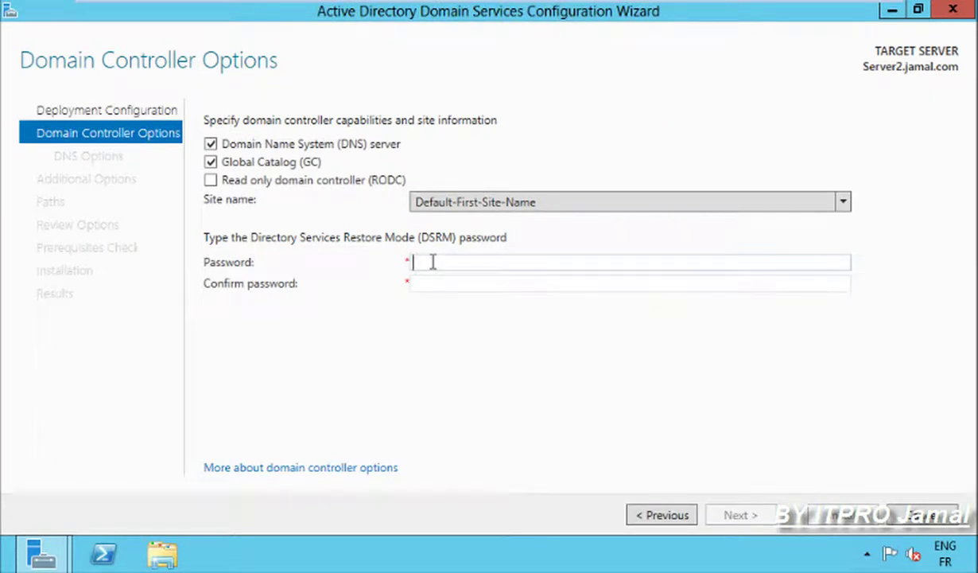
text(••••••••••••)
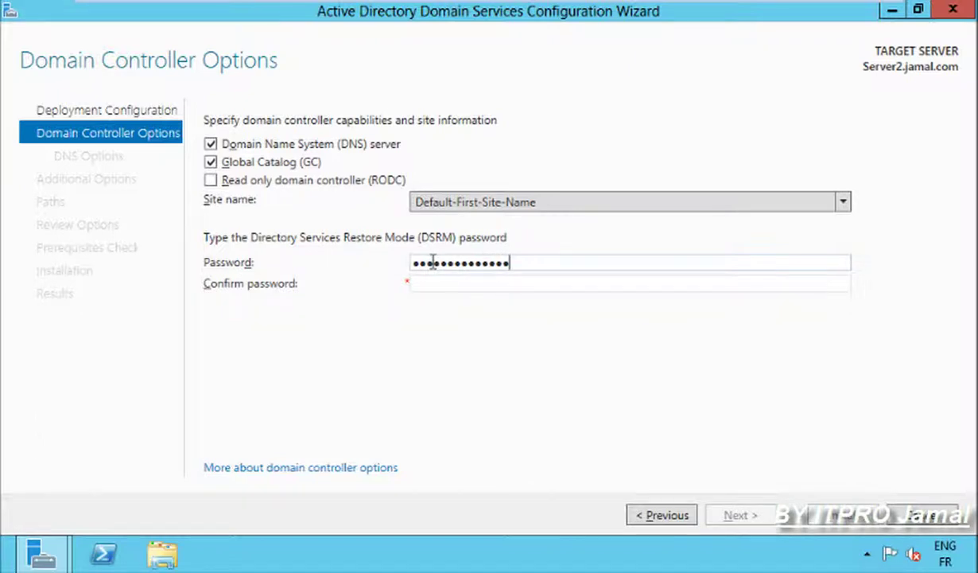
key(Tab)
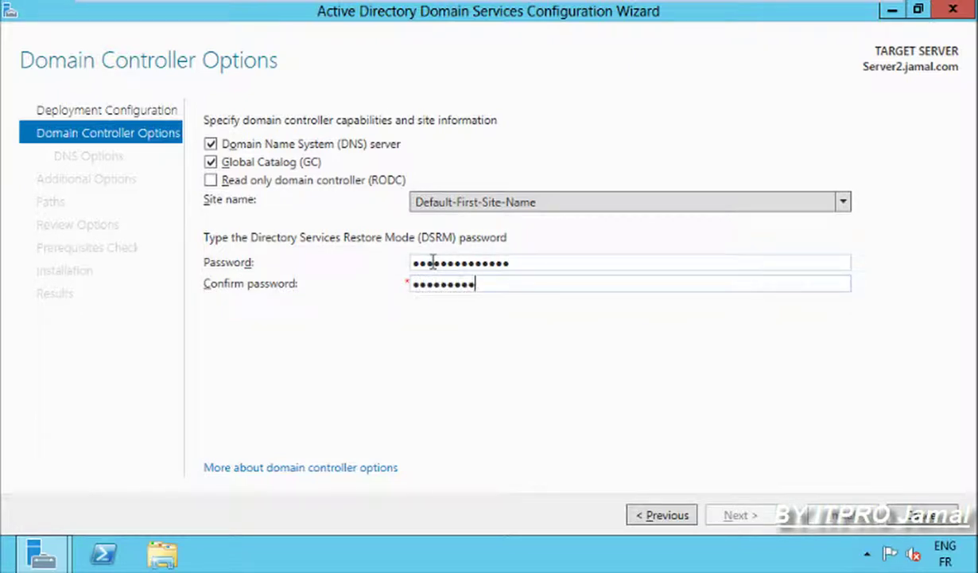
text(••••••••••••••)
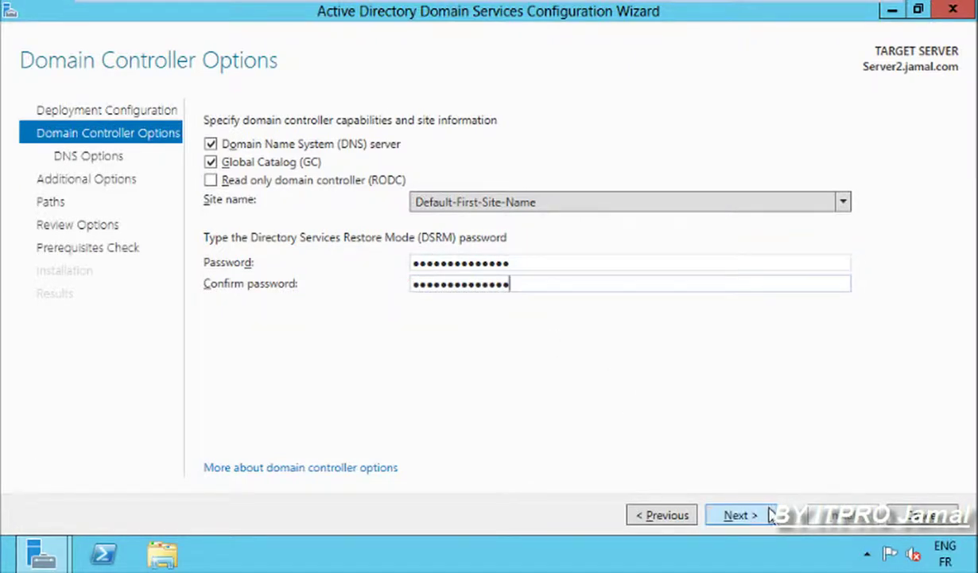
click(767, 515)
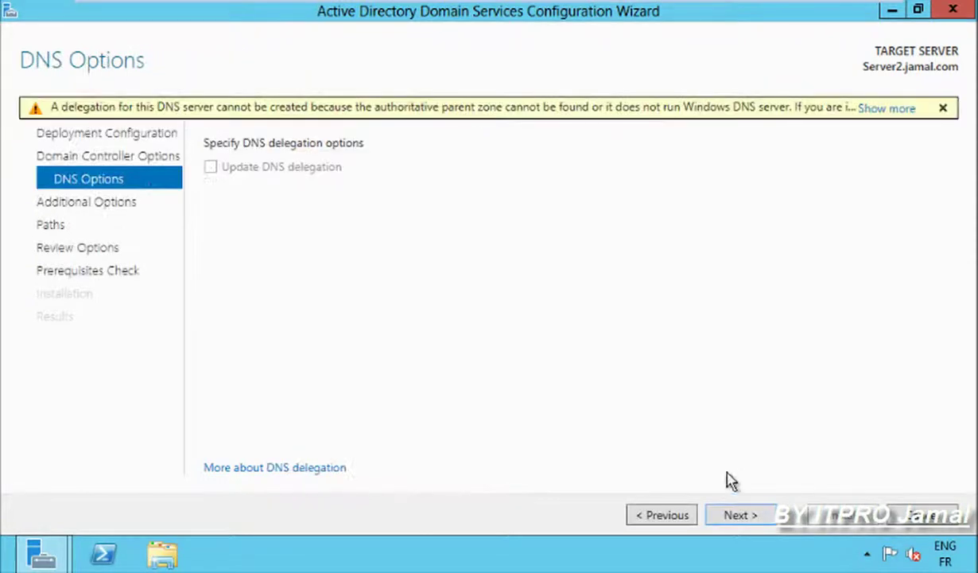
click(734, 516)
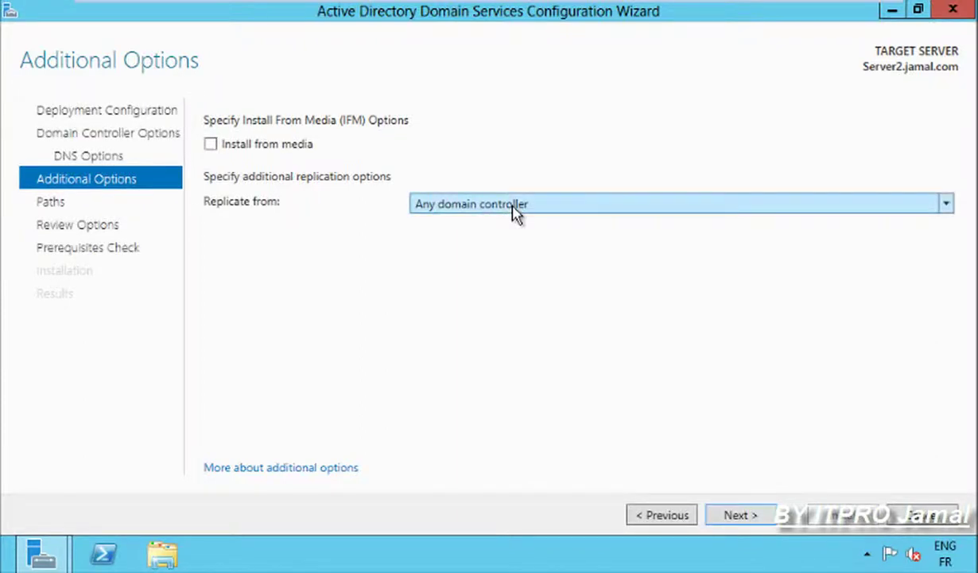
Replicate from Server2008R2.jamal.com, keep default database, log and SYSVOL paths, and run prerequisite checks.
click(515, 211)
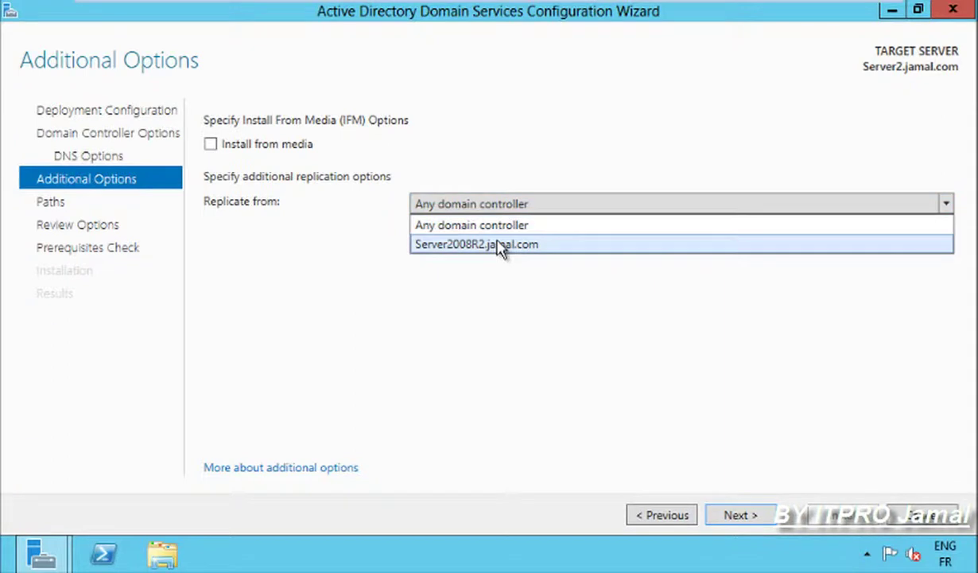
click(498, 244)
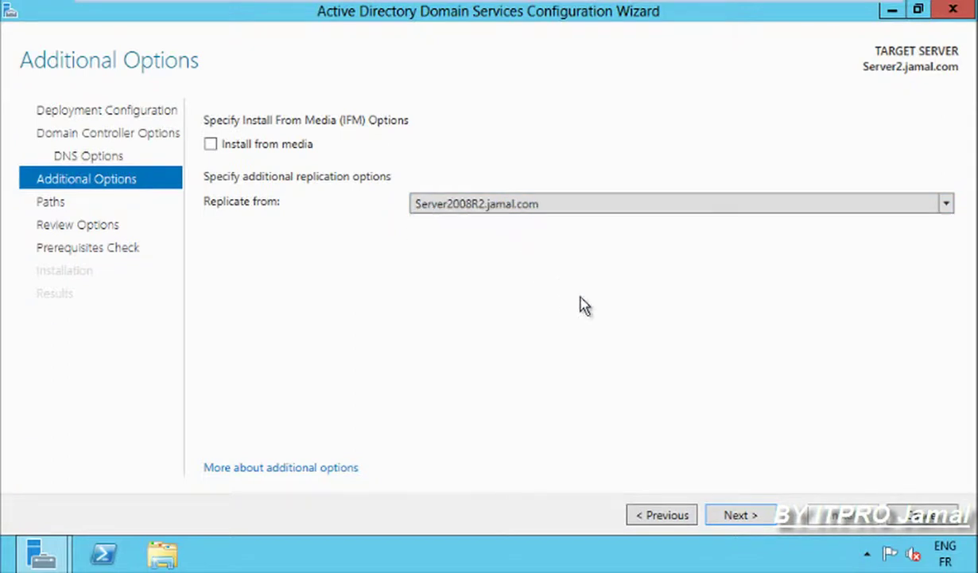
click(739, 519)
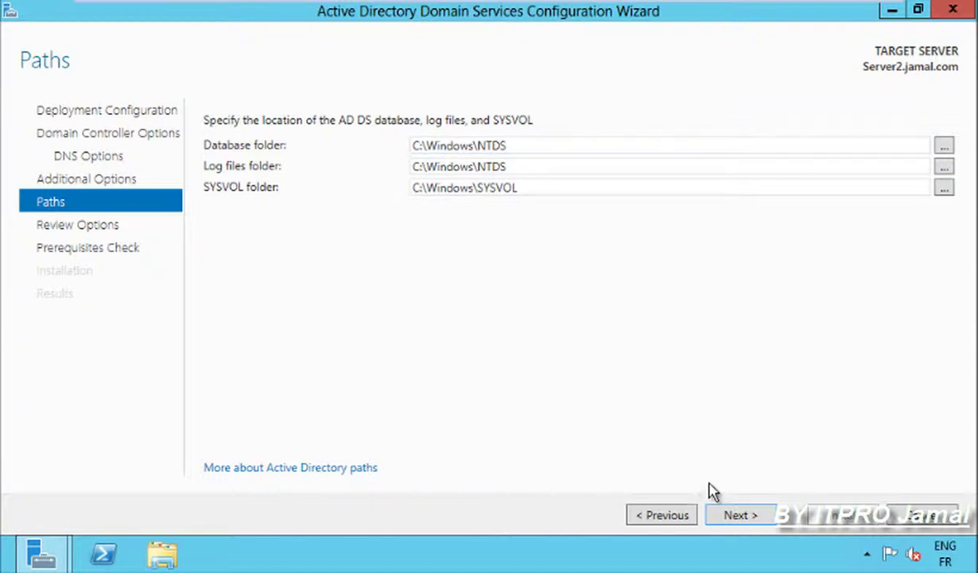
click(740, 516)
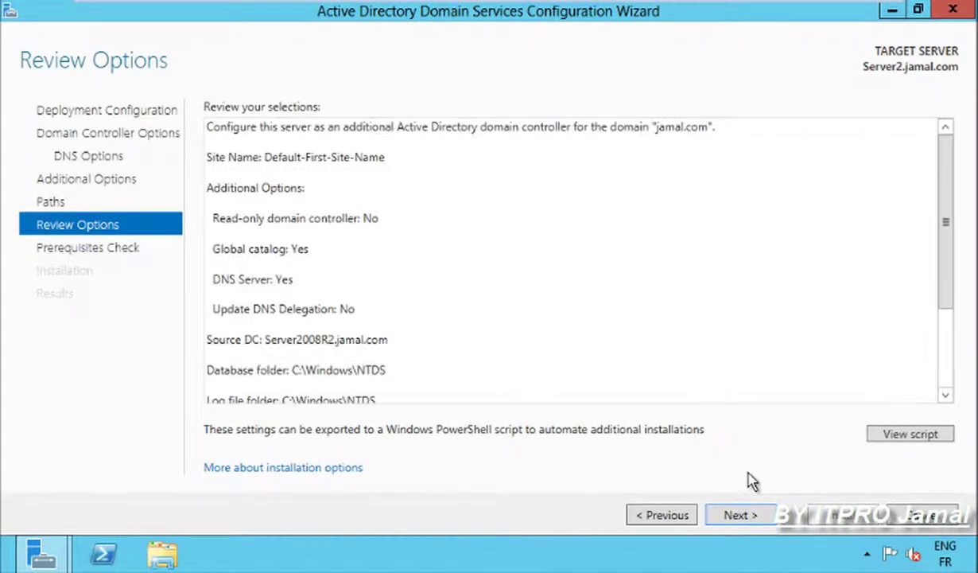
click(740, 516)
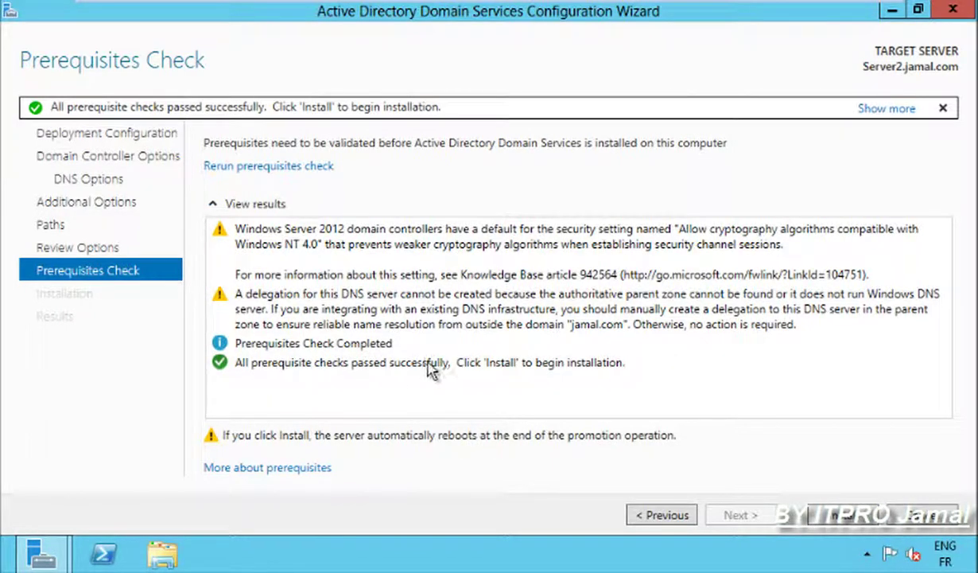
Install the domain controller, then verify the AD DS and DNS roles in Server Manager.
click(845, 515)
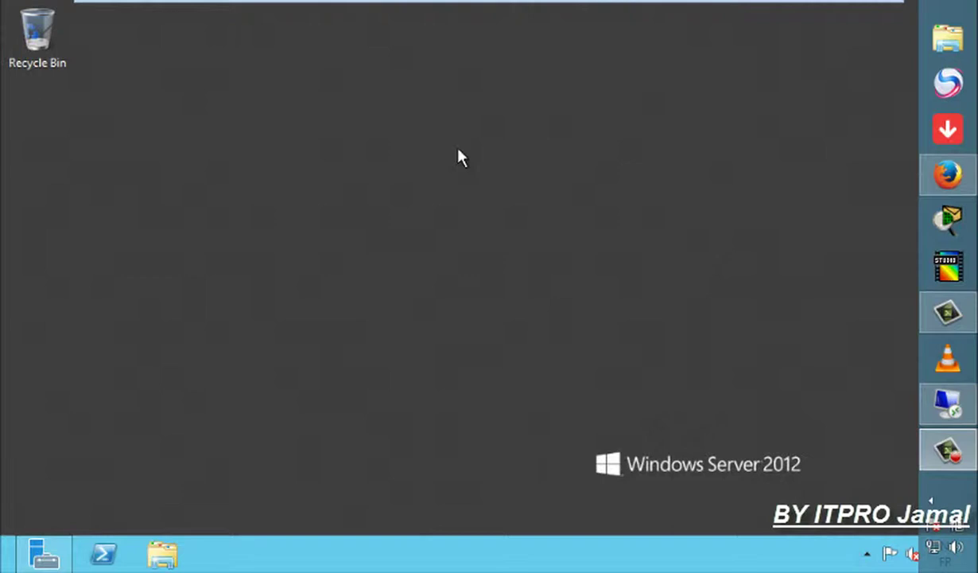
click(48, 553)
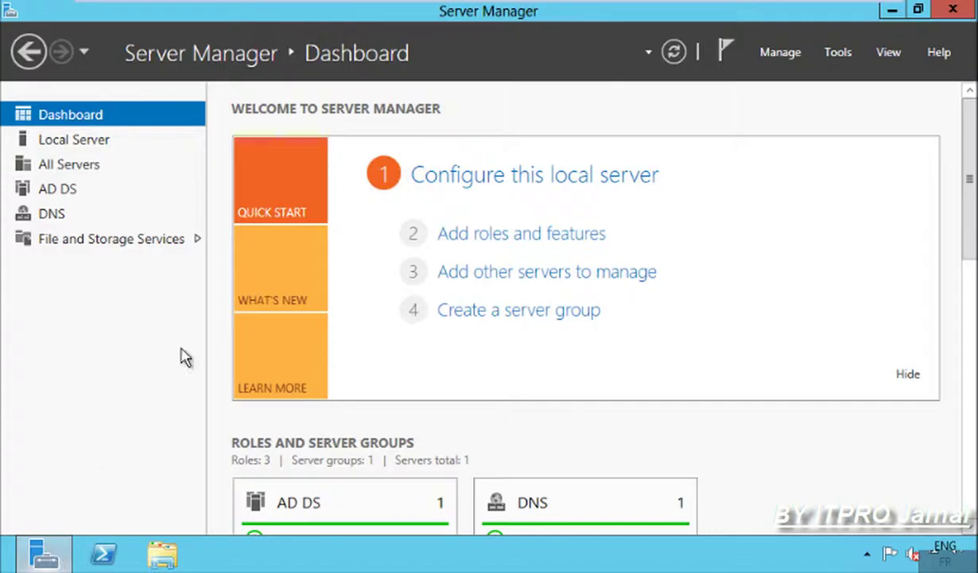
click(89, 148)
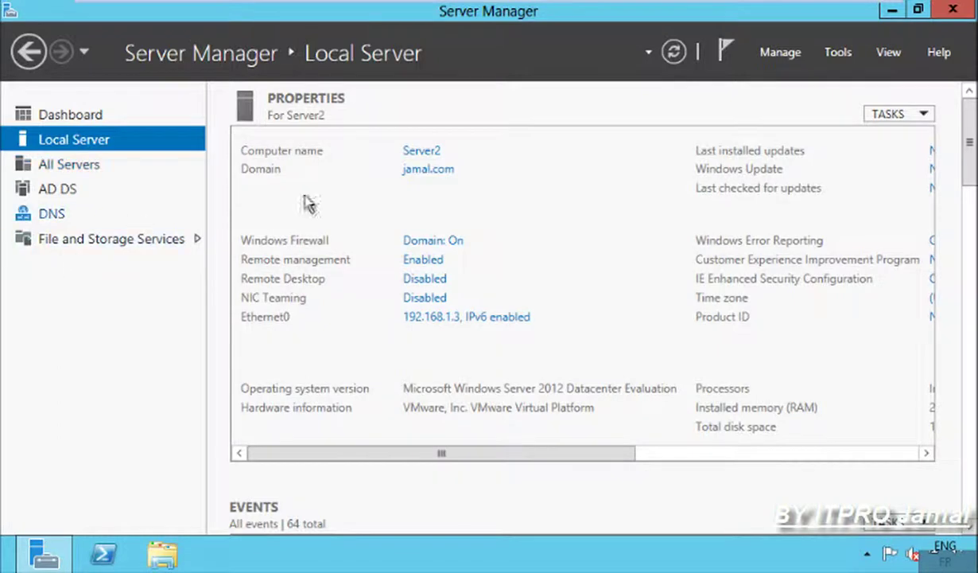
click(114, 121)
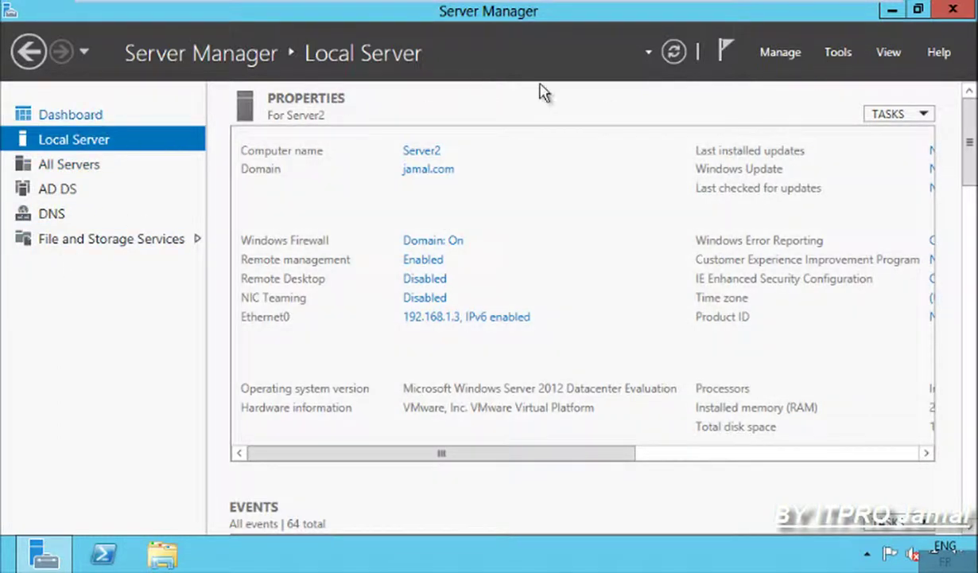
click(893, 10)
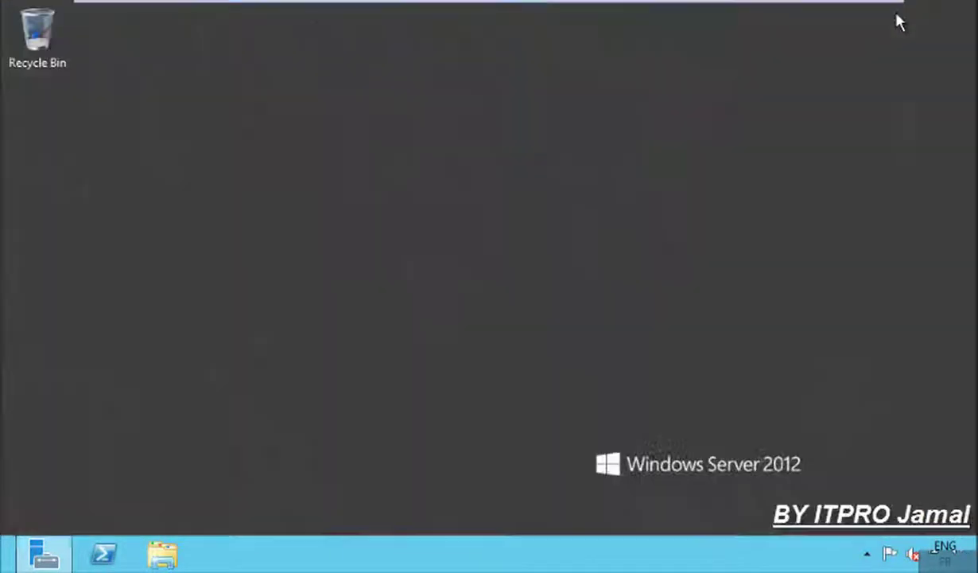
right_click(431, 157)
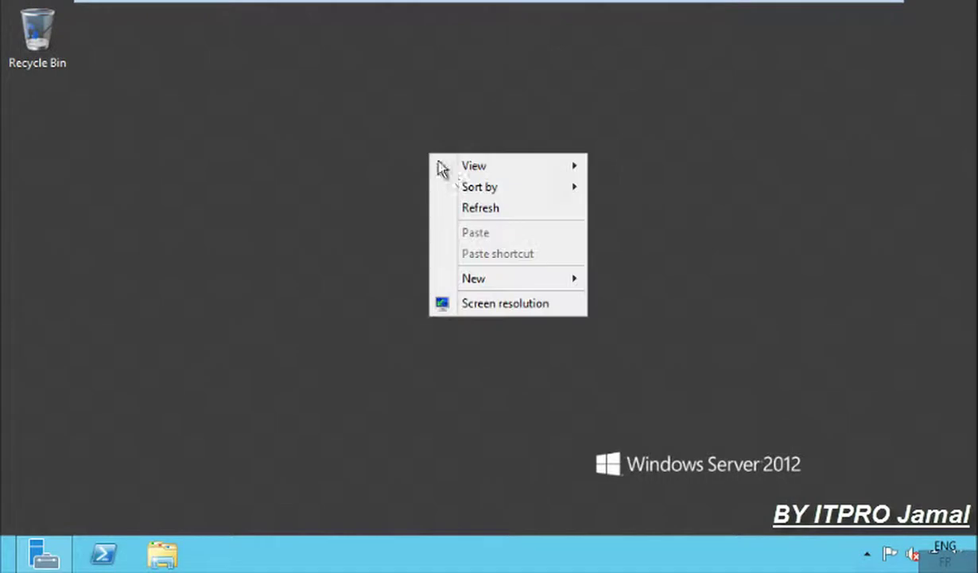
click(476, 210)
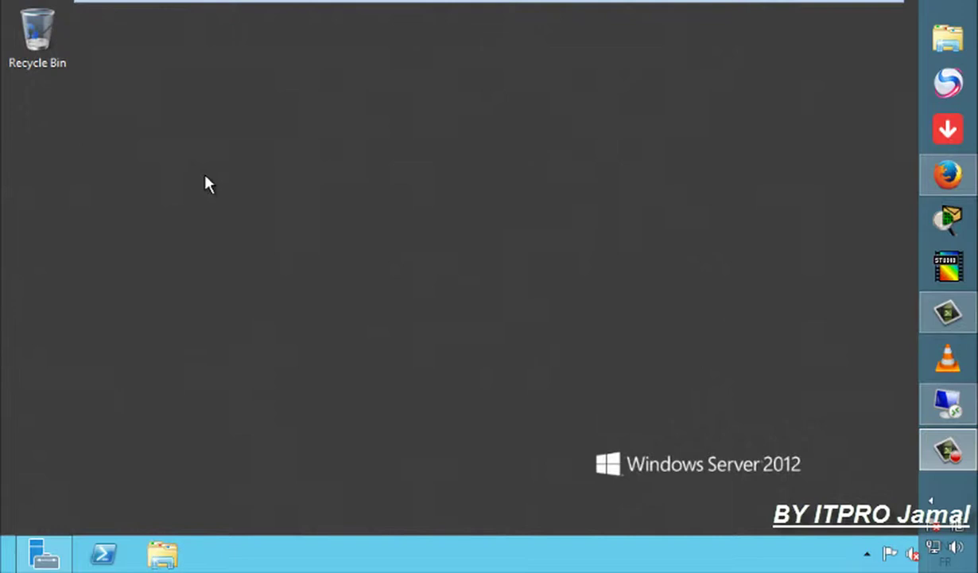
Run netdom query fsmo in an administrator Command Prompt, showing all roles on Server2008R2.jamal.com.
key(super+r)
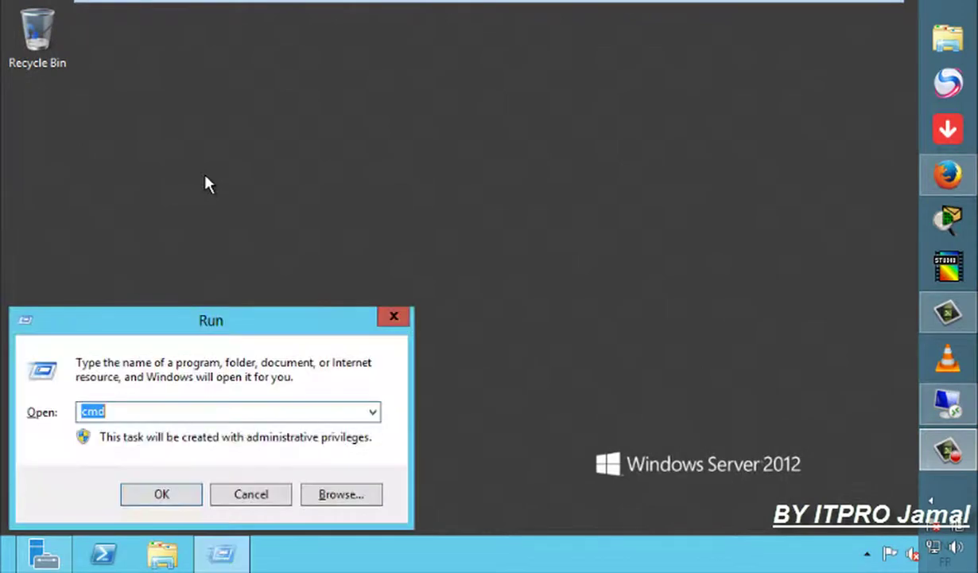
key(Return)
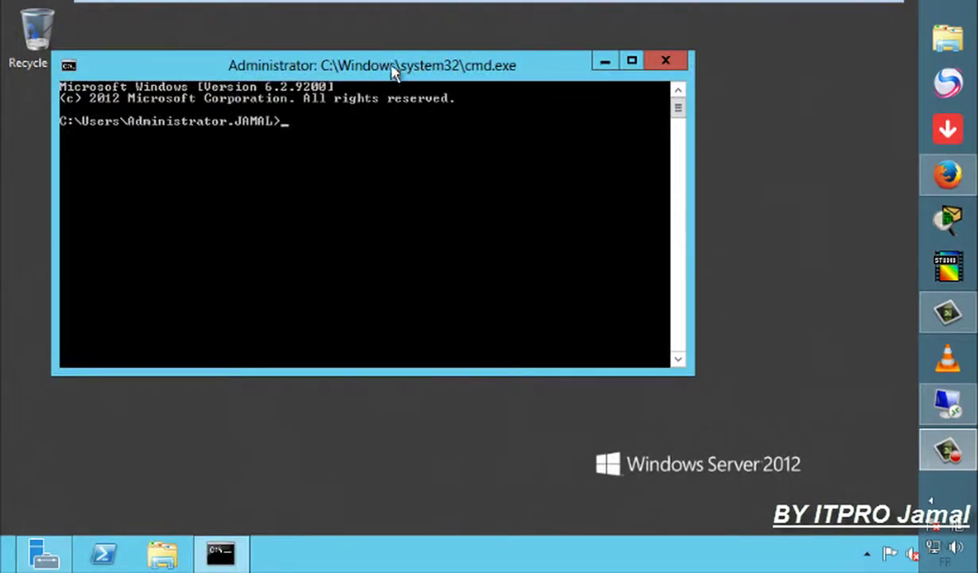
drag(394, 69, 495, 88)
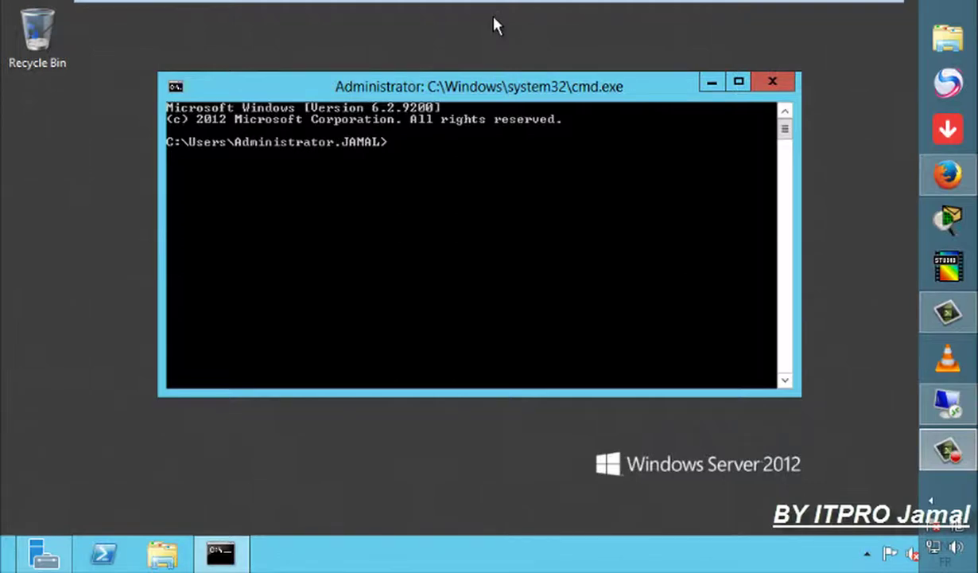
text(netdom quesr)
key(BackSpace)
key(BackSpace)
text(r)
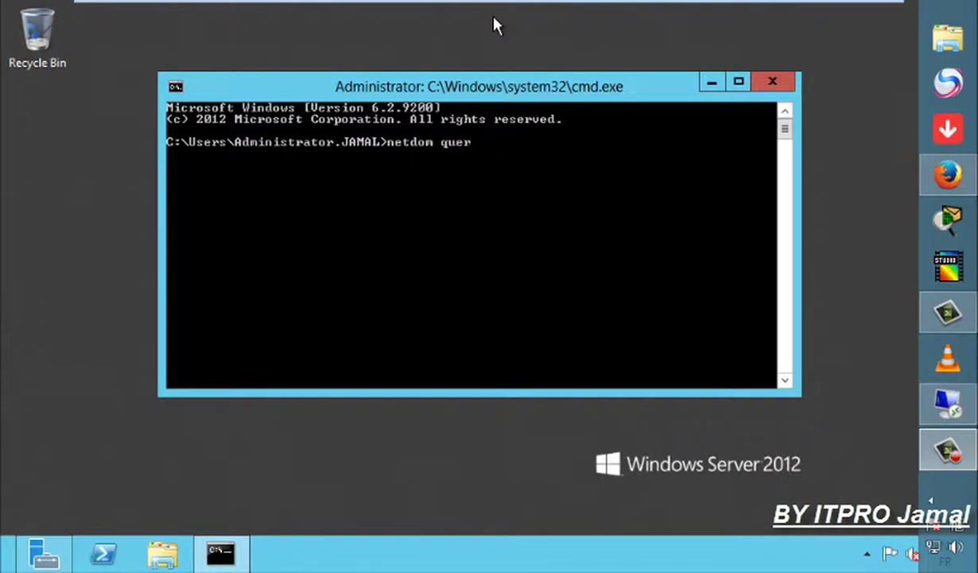
text(y fsmo)
key(Return)
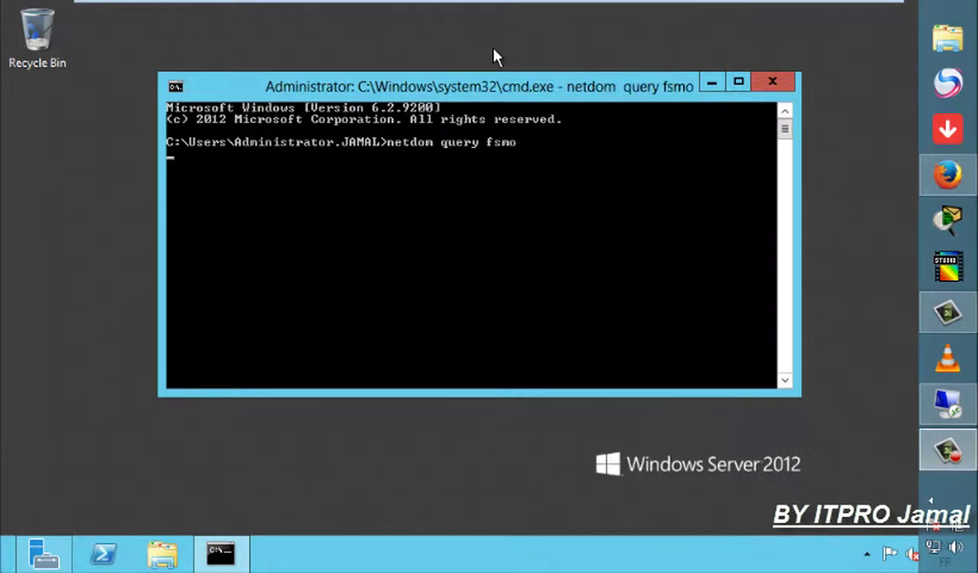
drag(495, 90, 495, 77)
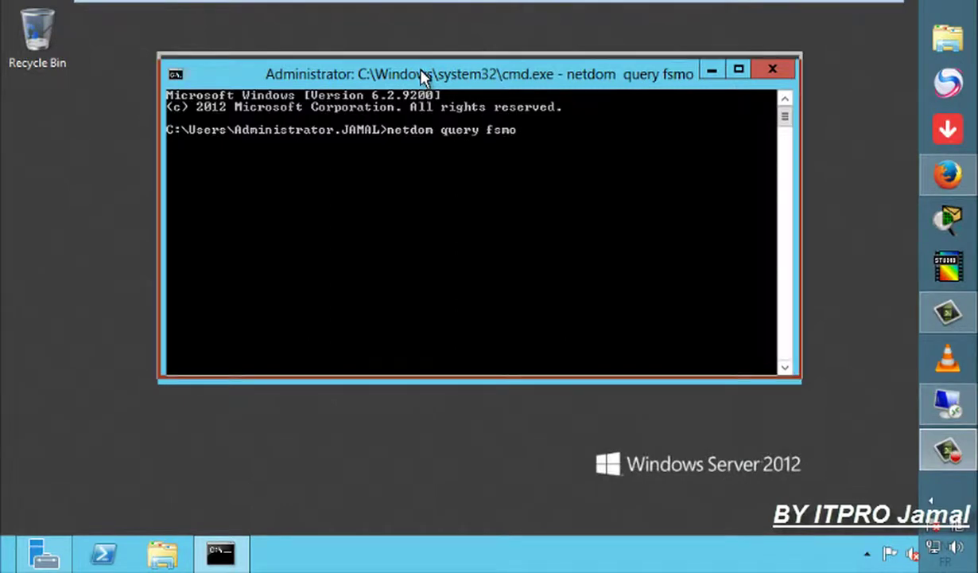
drag(422, 80, 421, 87)
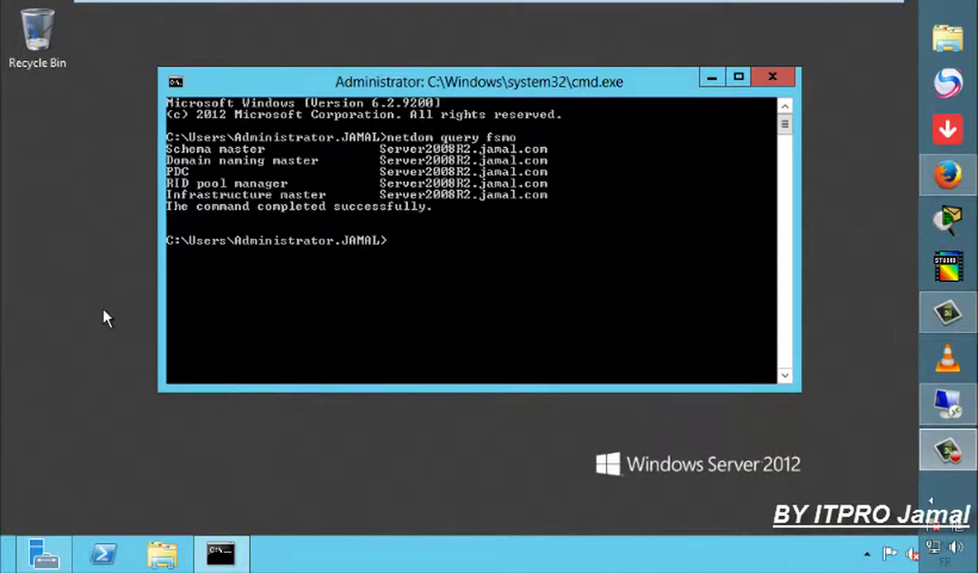
click(712, 78)
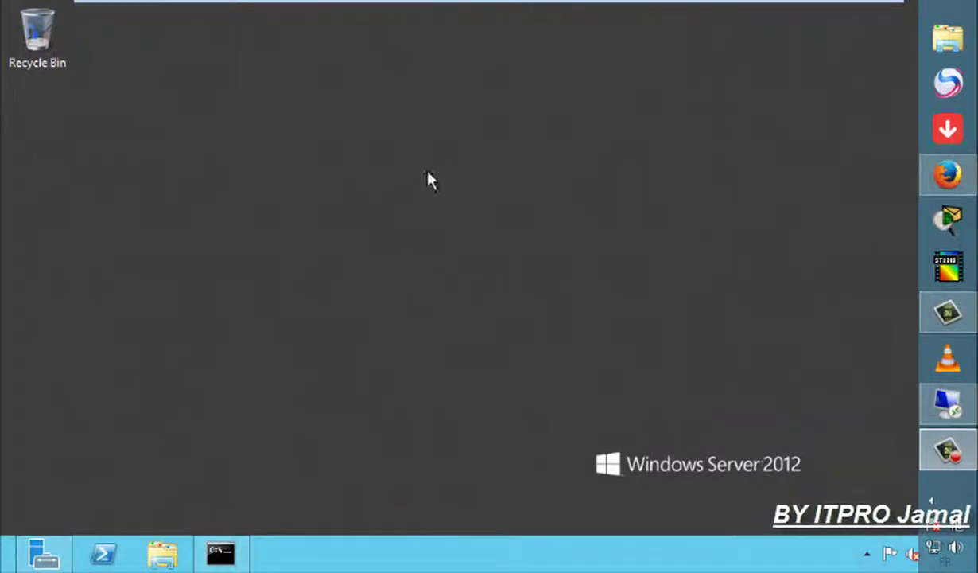
Open Active Directory Users and Computers and the Operations Masters dialog for jamal.com.
right_click(316, 194)
click(376, 249)
click(44, 553)
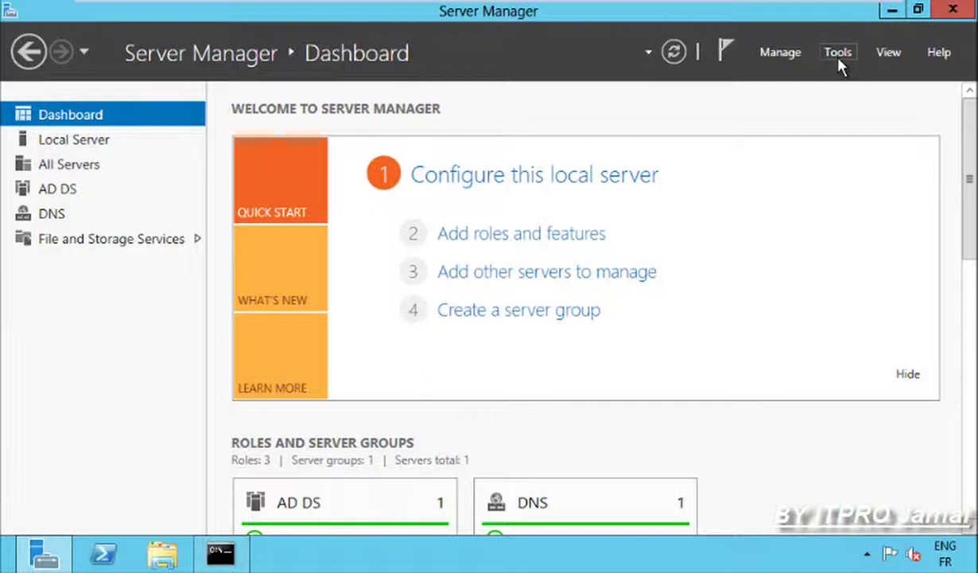
click(838, 55)
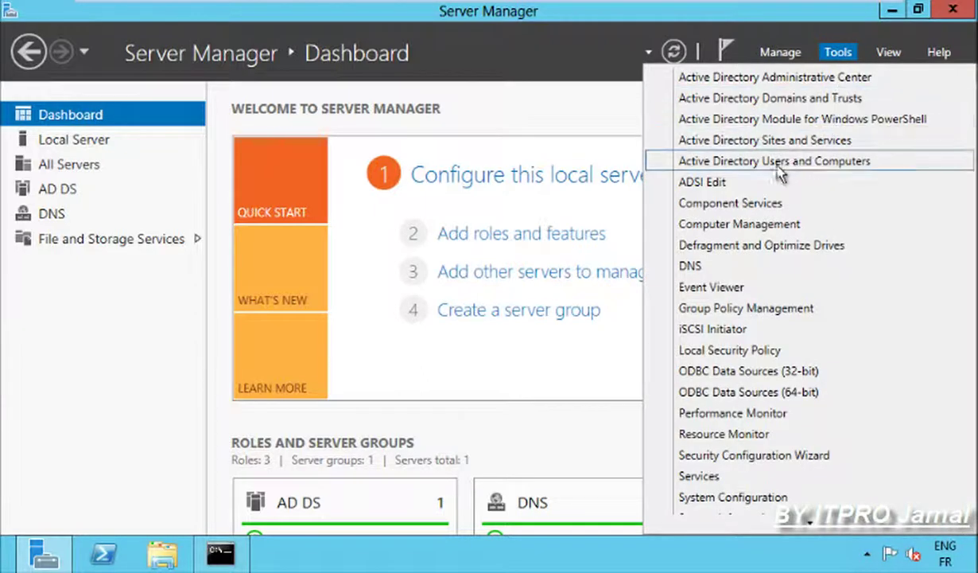
click(776, 162)
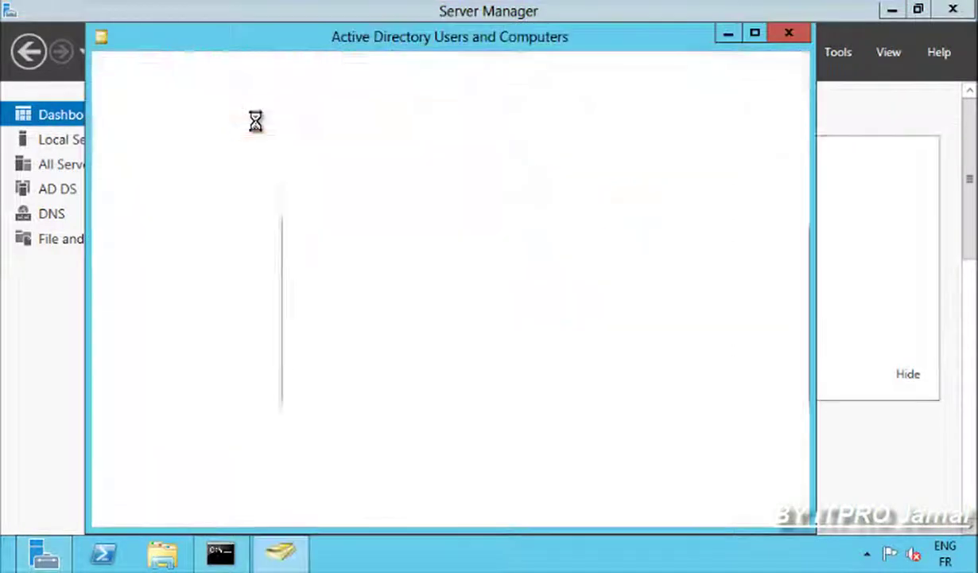
right_click(166, 148)
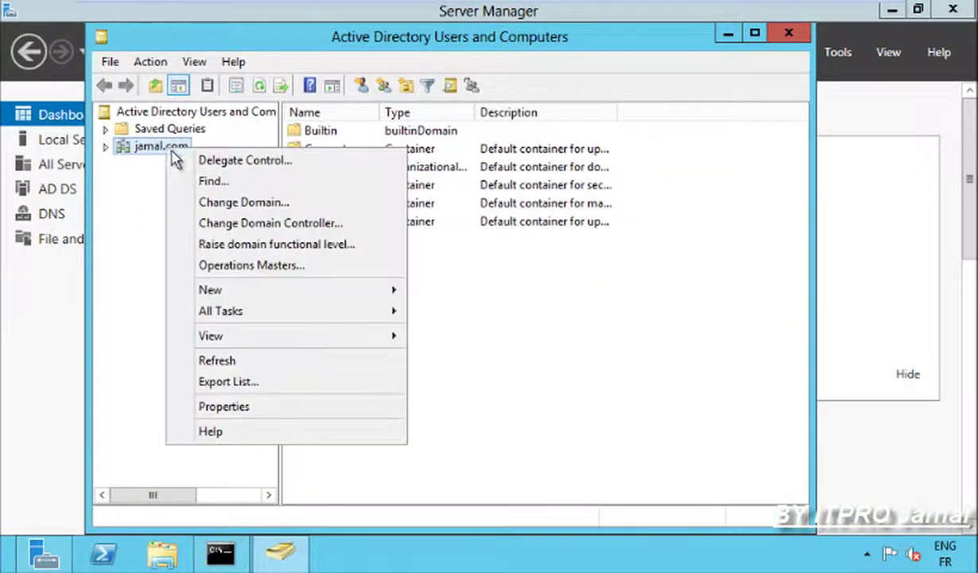
click(230, 265)
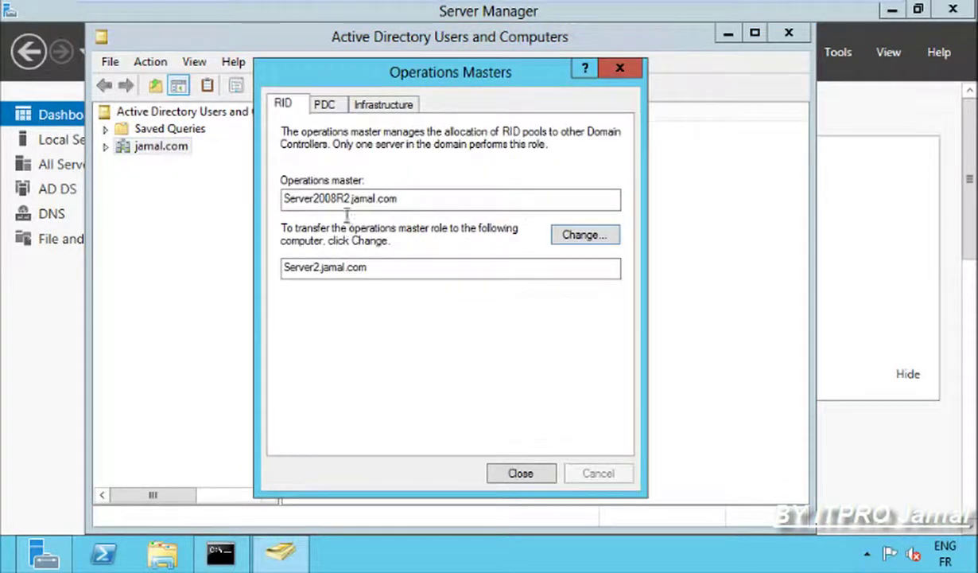
Transfer the RID and PDC master roles to Server2.jamal.com.
click(579, 239)
click(539, 350)
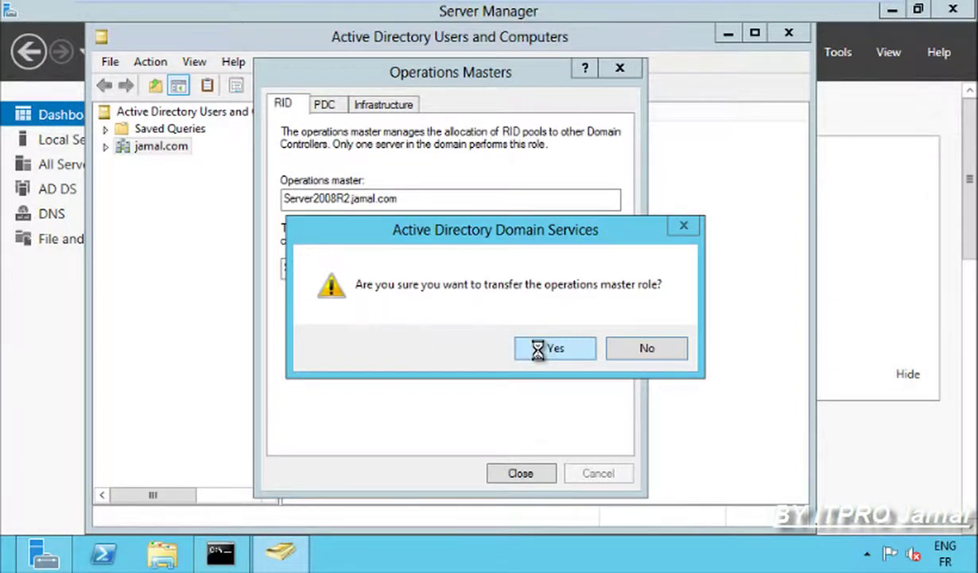
click(623, 350)
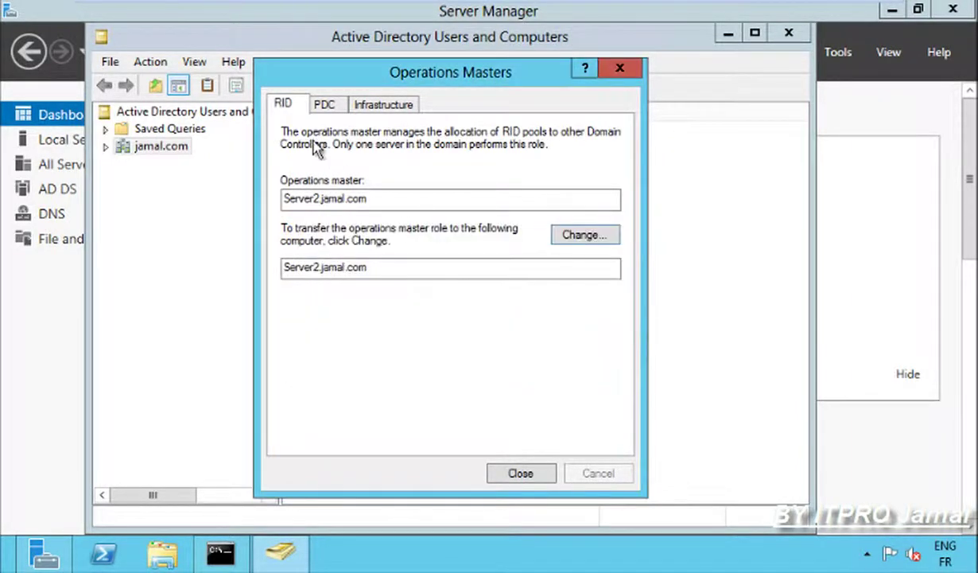
click(324, 105)
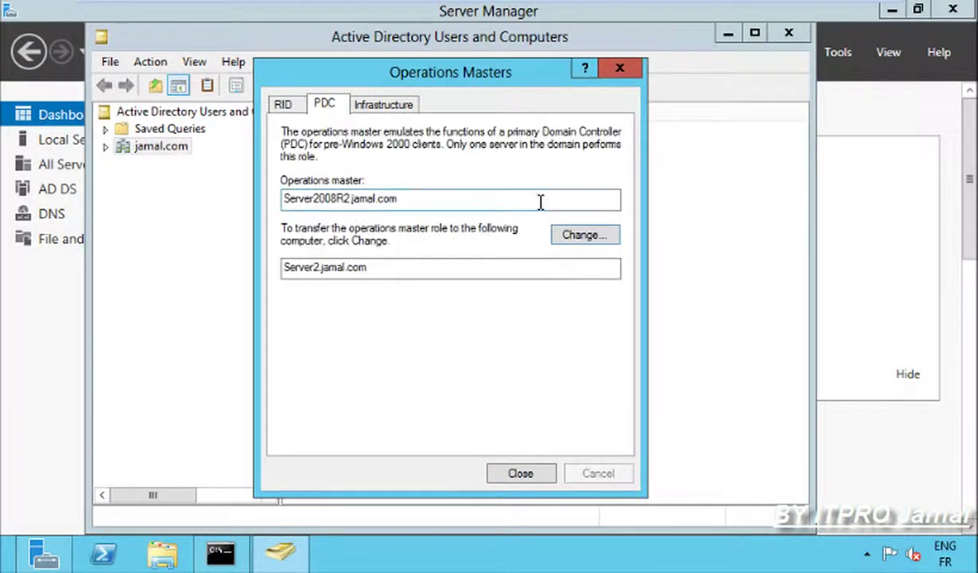
click(583, 236)
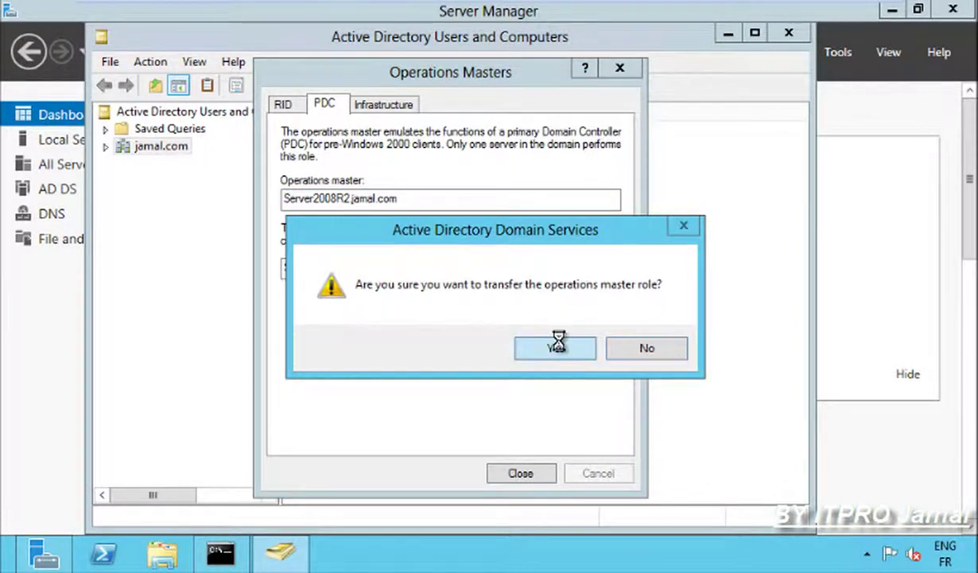
click(556, 343)
click(641, 353)
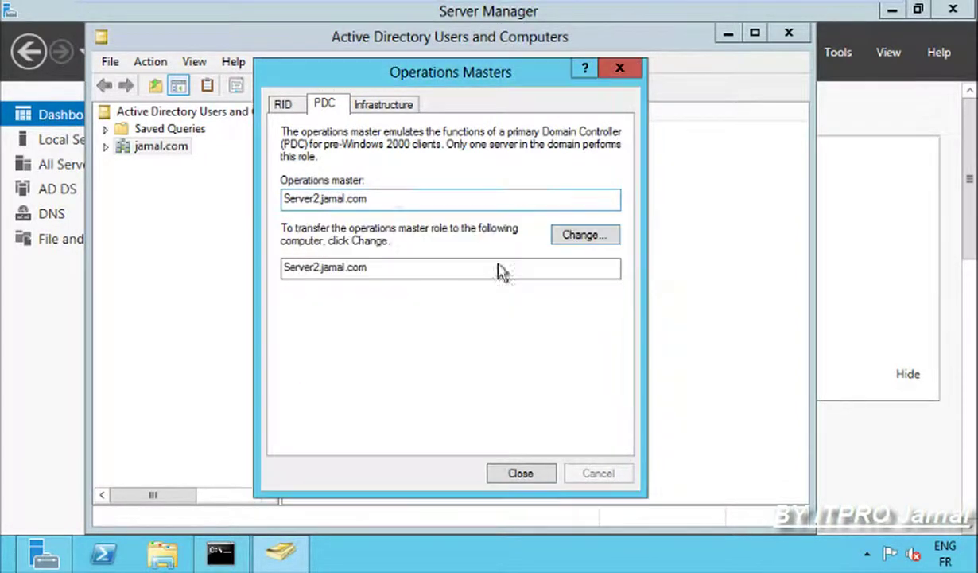
Transfer the Infrastructure master role to Server2.jamal.com and close the consoles.
click(380, 106)
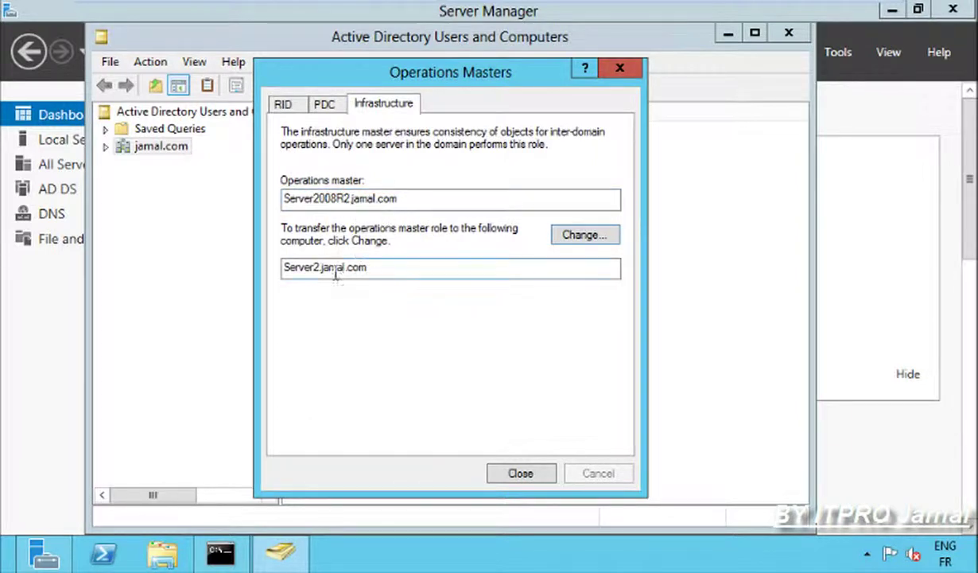
click(575, 235)
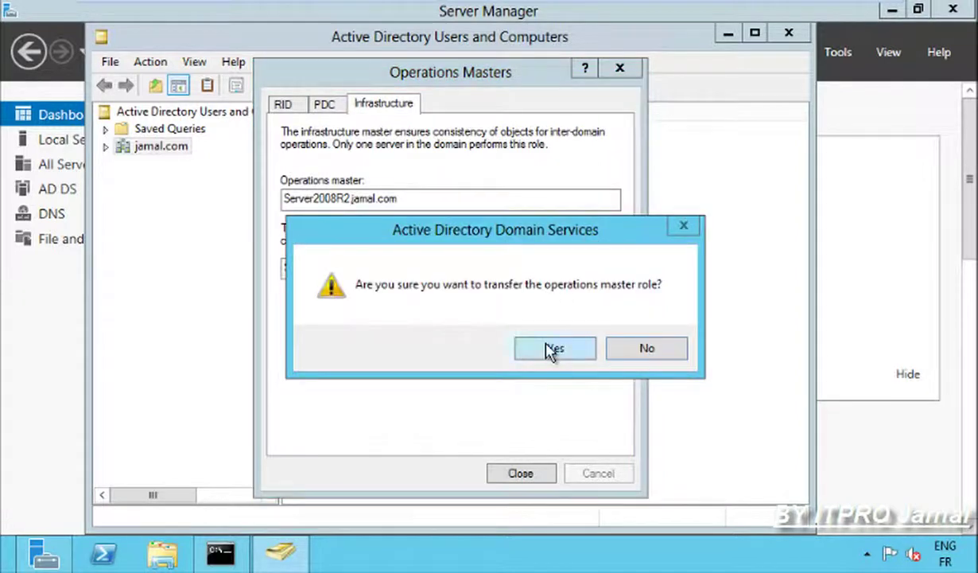
click(549, 349)
click(624, 350)
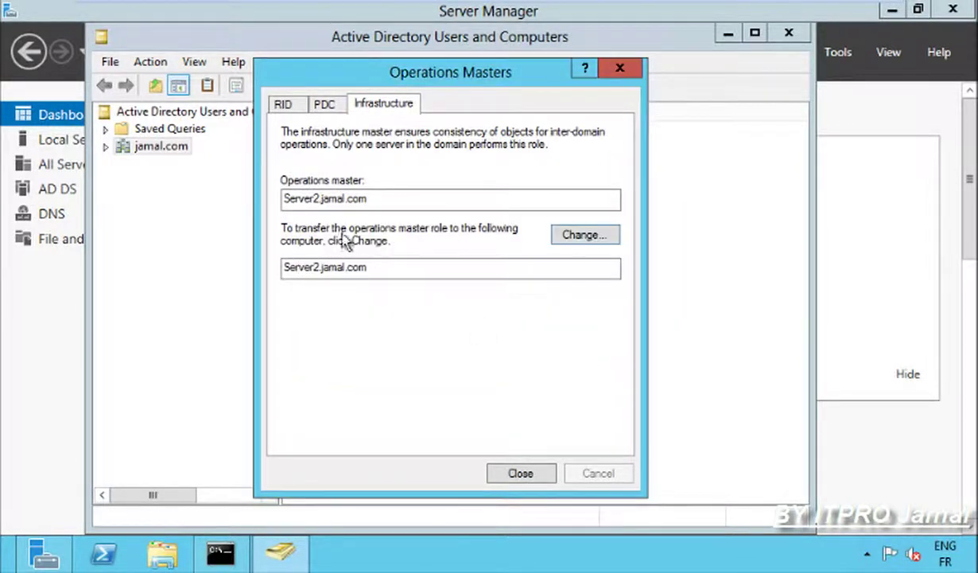
click(521, 474)
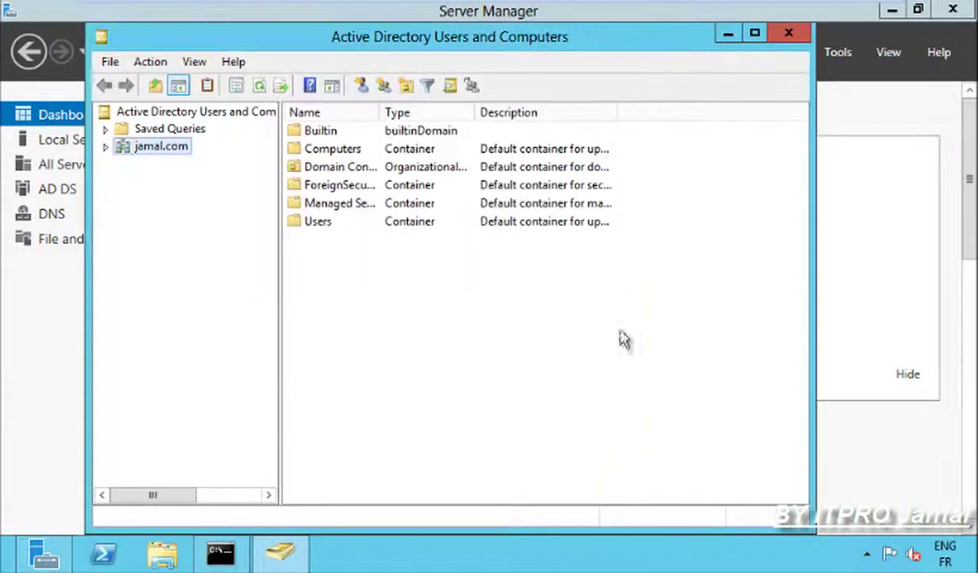
click(787, 33)
click(892, 10)
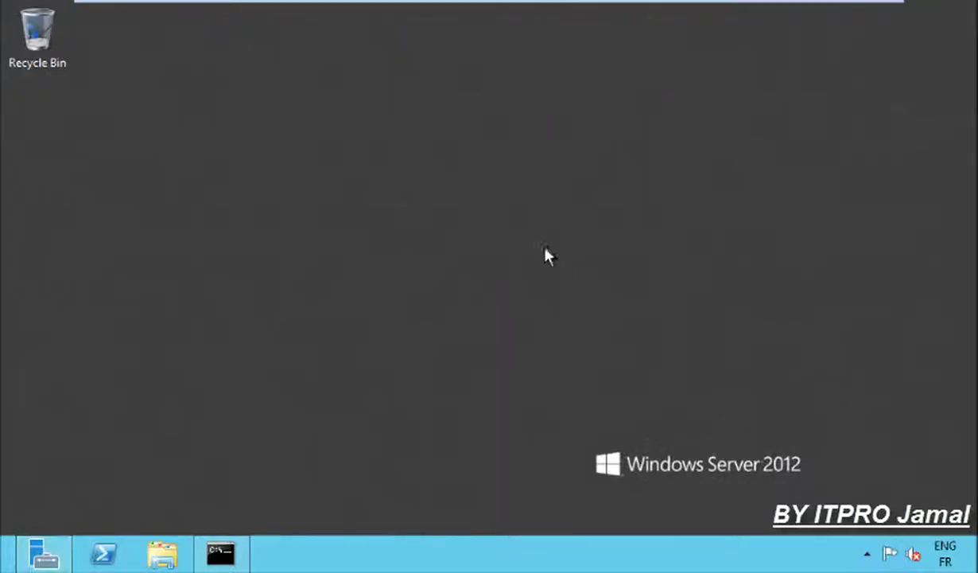
Rerun netdom query fsmo to confirm PDC, RID and Infrastructure masters are on Server2.jamal.com.
click(227, 555)
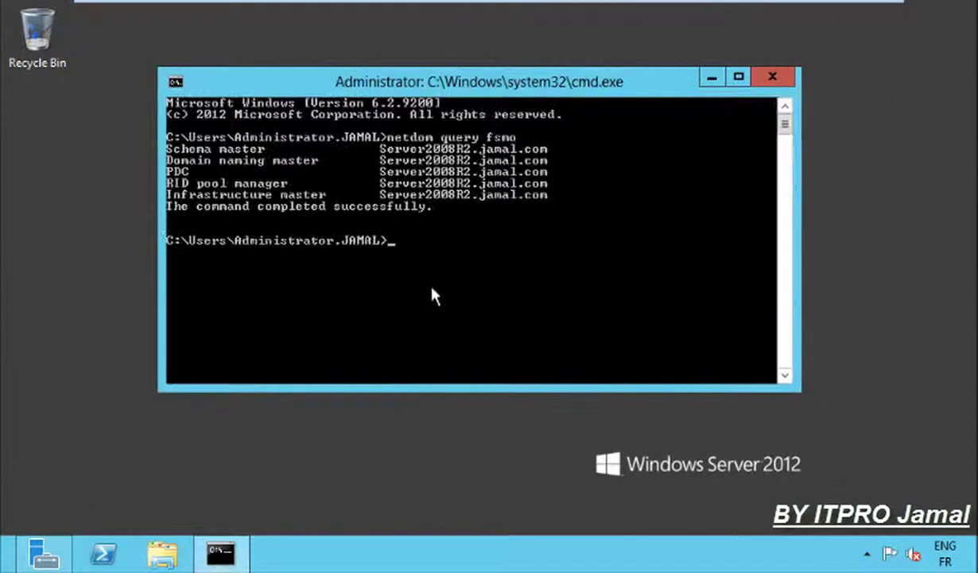
key(Up)
key(Return)
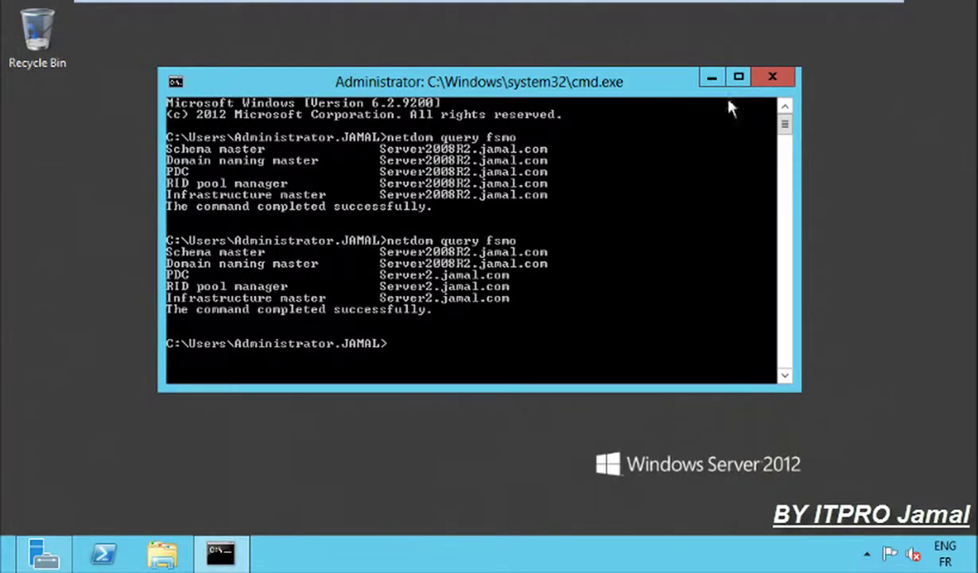
click(711, 78)
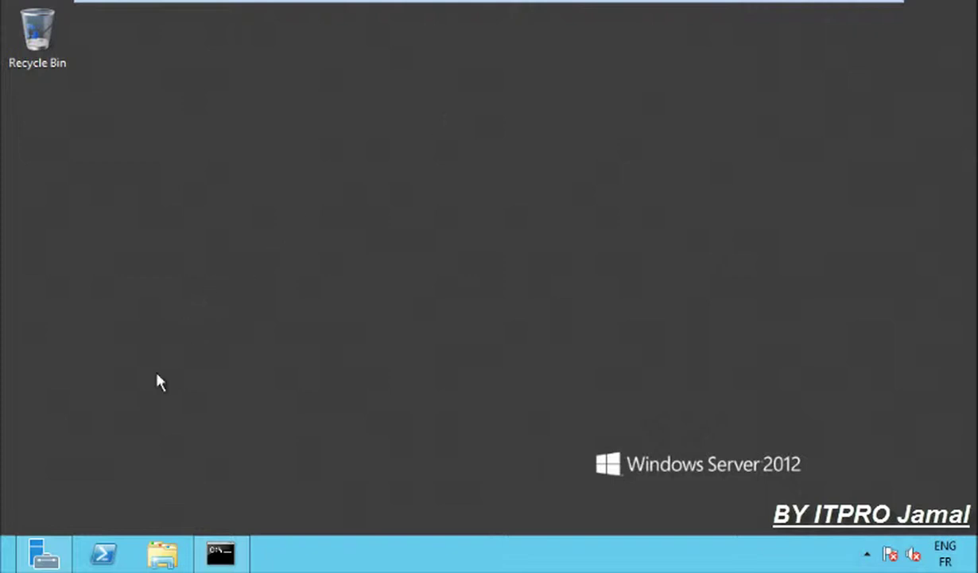
Launch Active Directory Domains and Trusts from Server Manager's Tools menu.
click(44, 553)
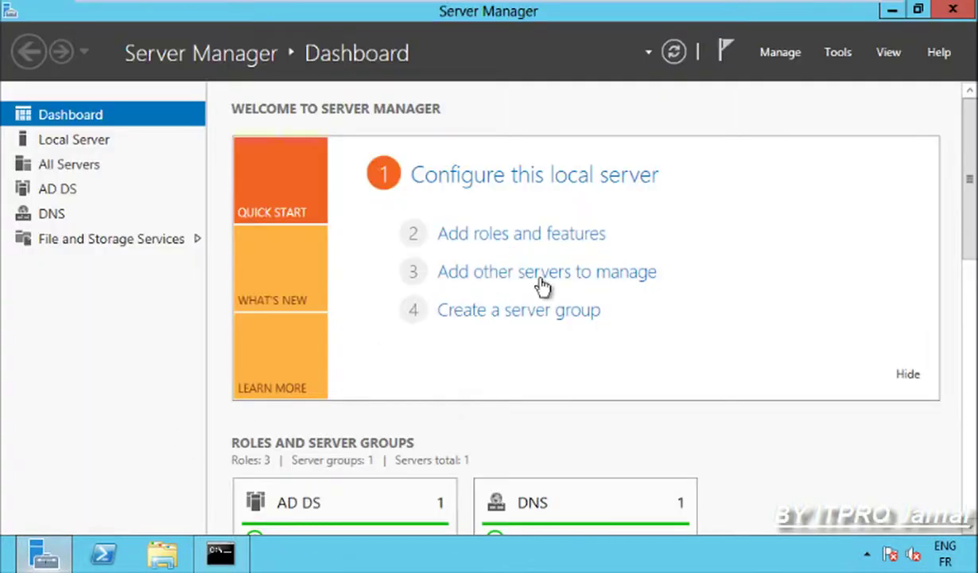
click(841, 56)
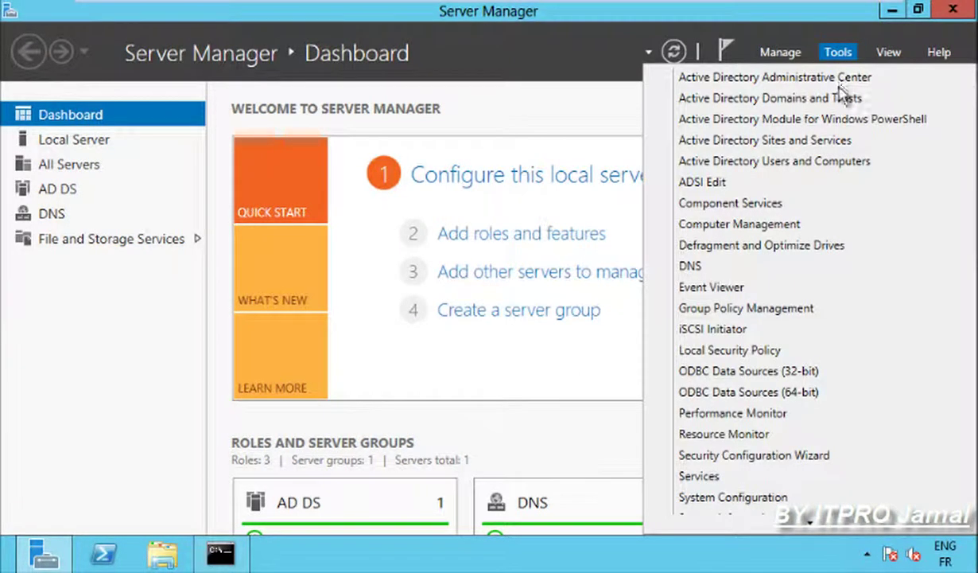
click(752, 100)
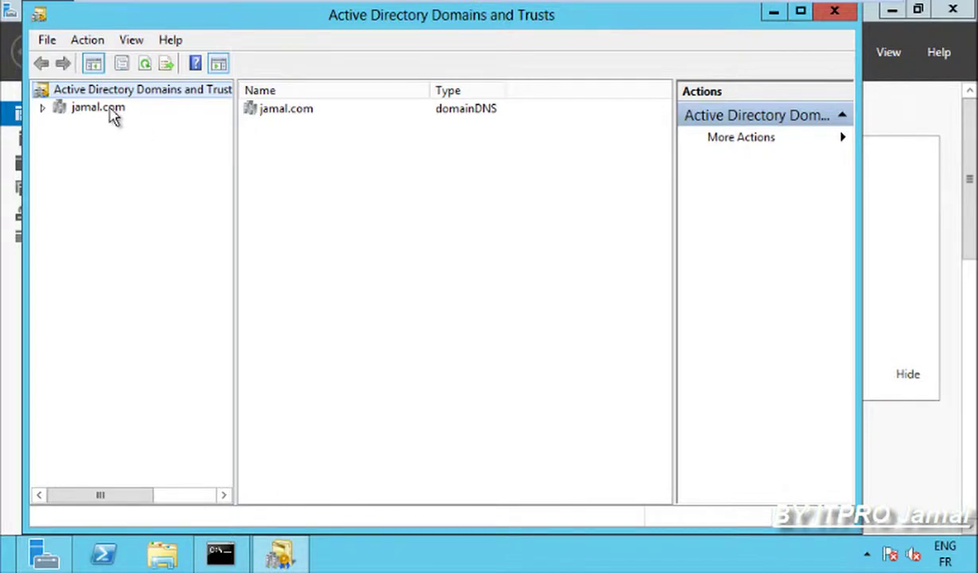
click(119, 111)
right_click(123, 113)
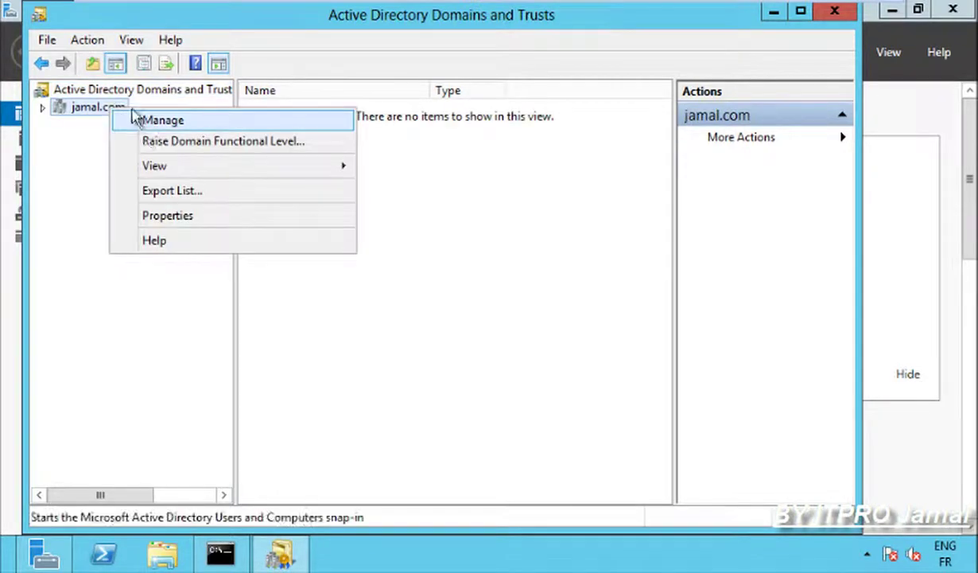
click(119, 95)
click(119, 93)
right_click(119, 92)
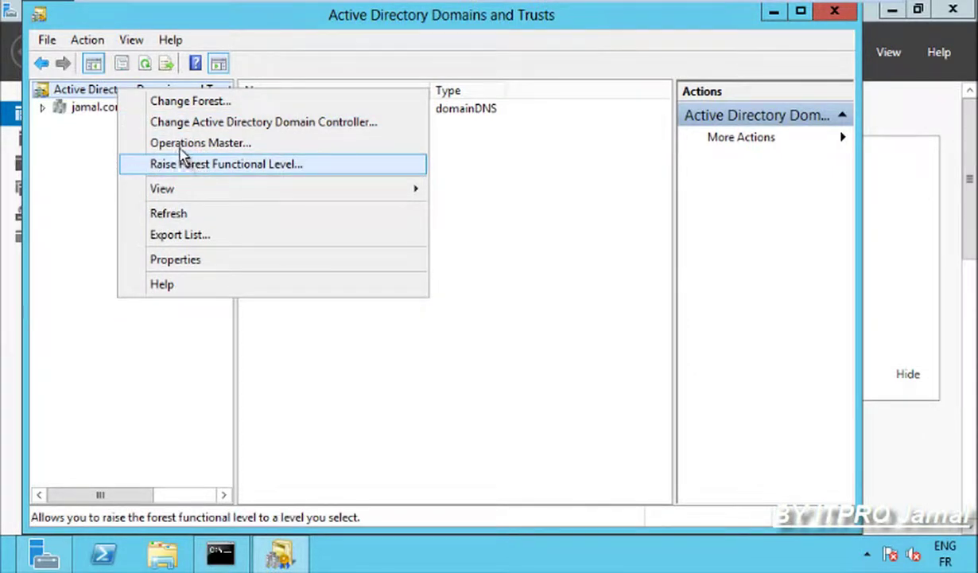
Transfer the domain naming master role to Server2.jamal.com and close the console.
click(180, 147)
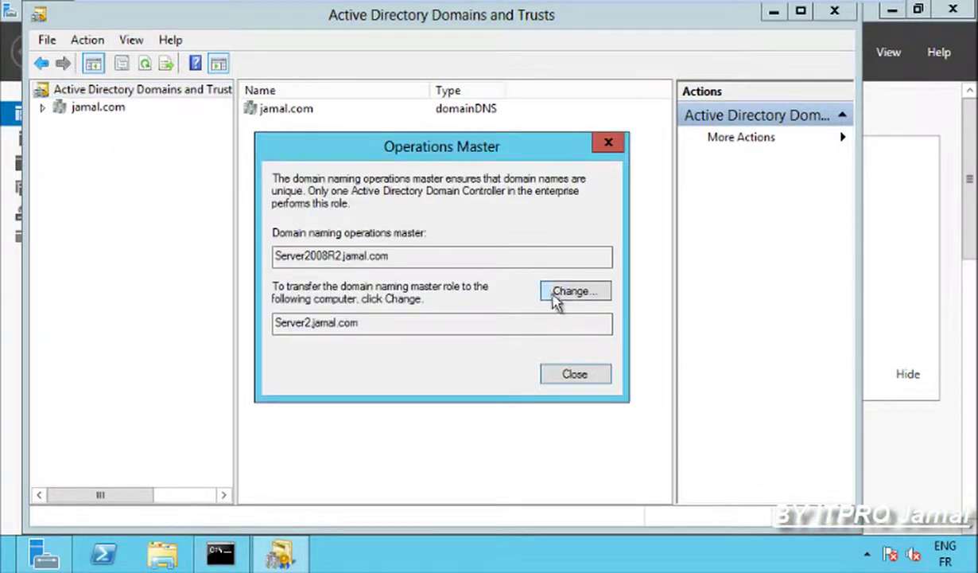
click(564, 294)
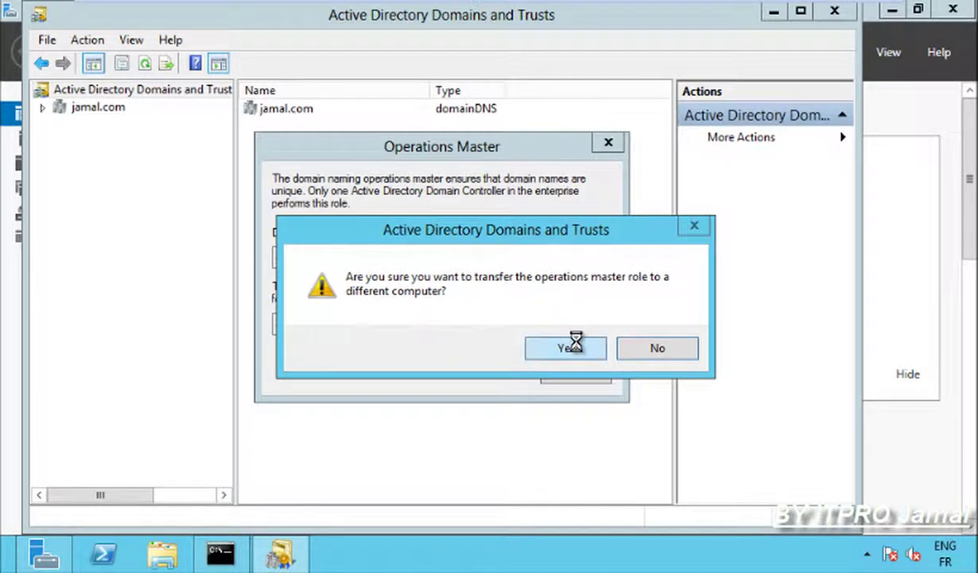
click(575, 344)
click(611, 356)
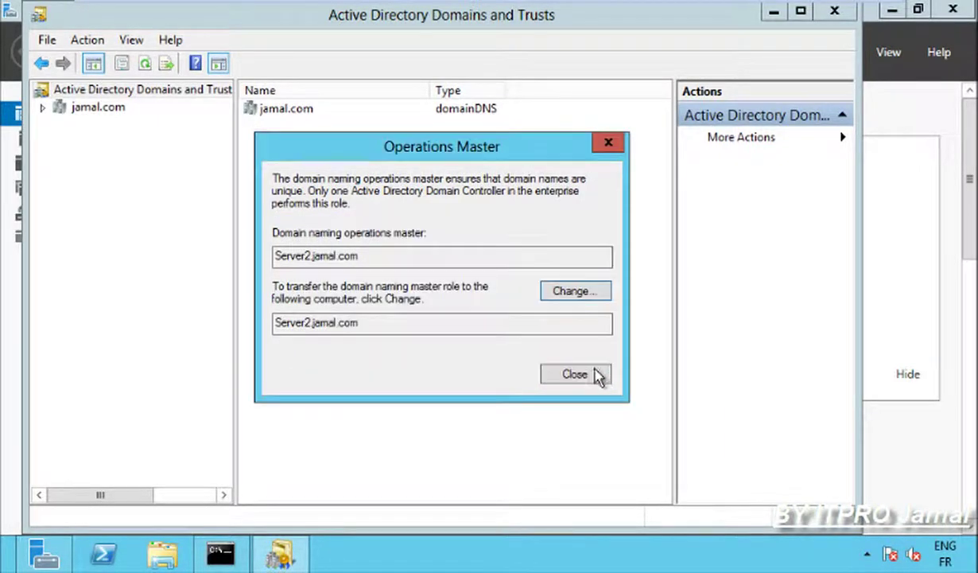
click(576, 373)
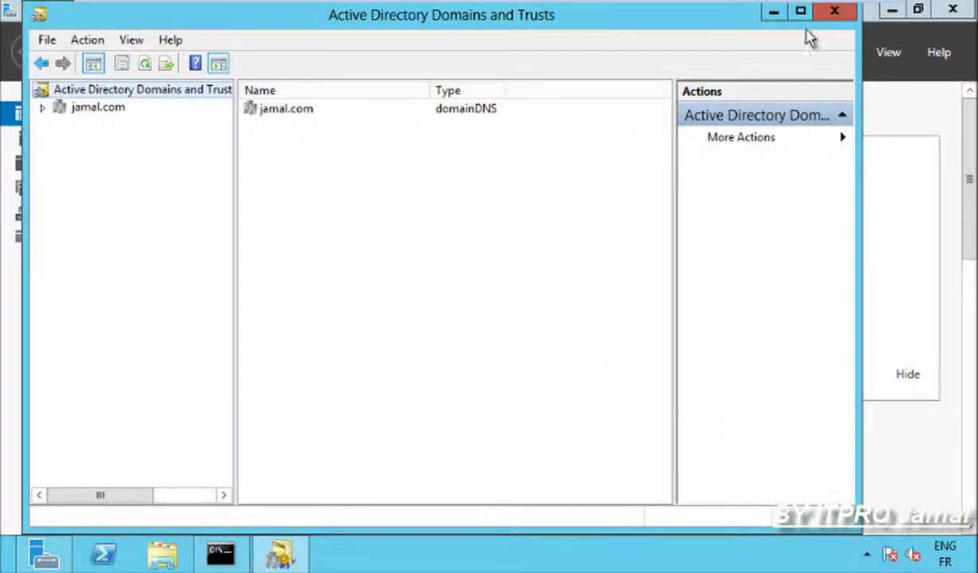
click(832, 20)
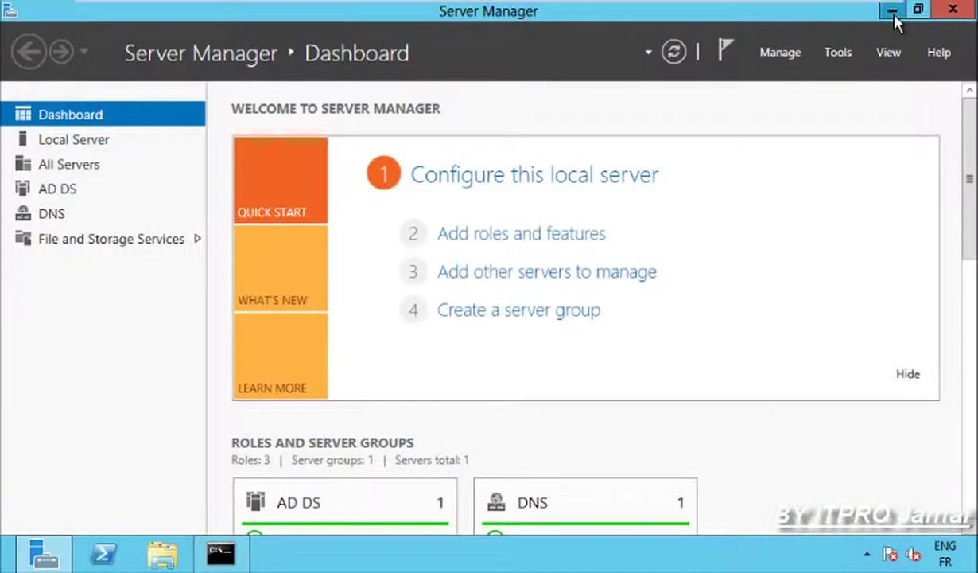
Start an empty mmc console and browse the Add/Remove Snap-in list without adding anything.
click(891, 9)
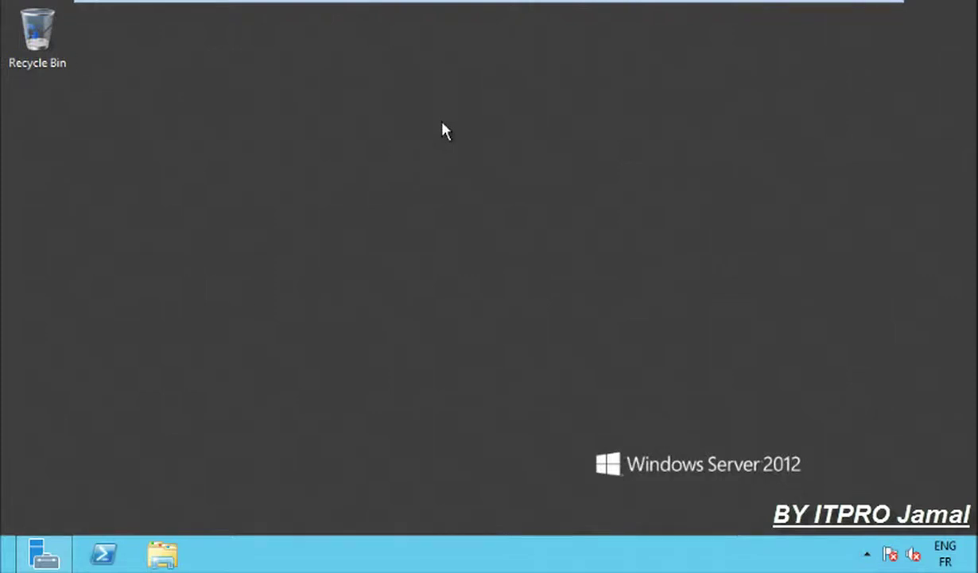
key(super+r)
key(Return)
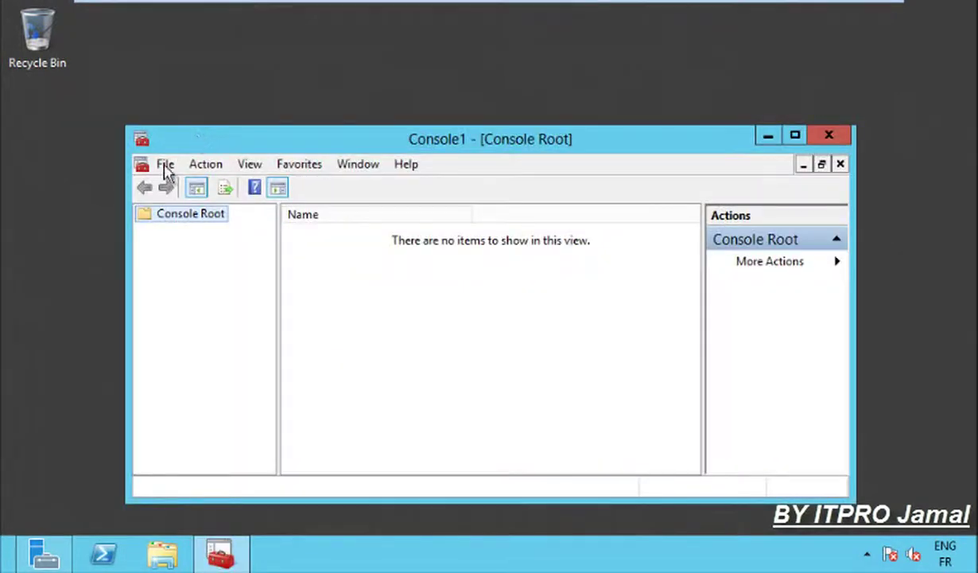
click(164, 165)
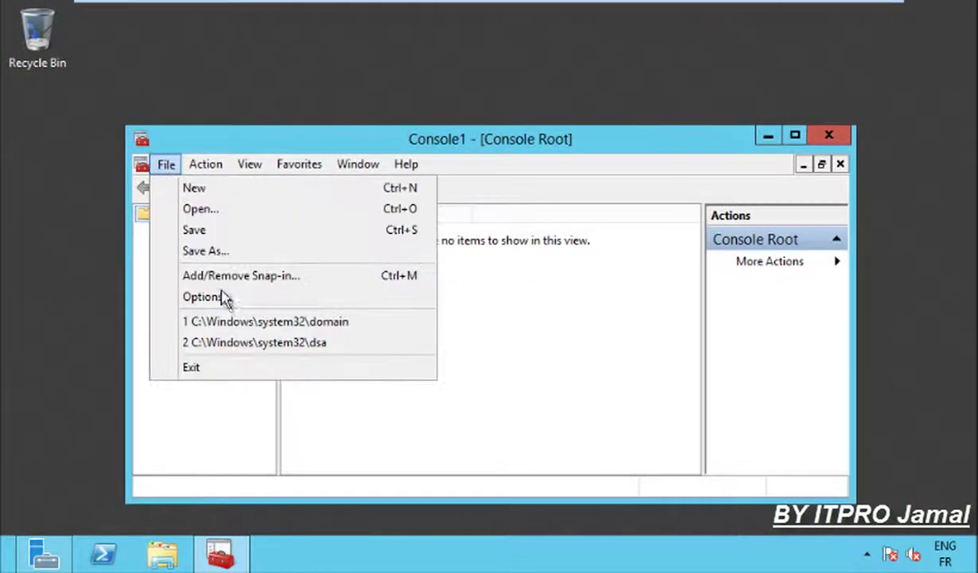
click(227, 275)
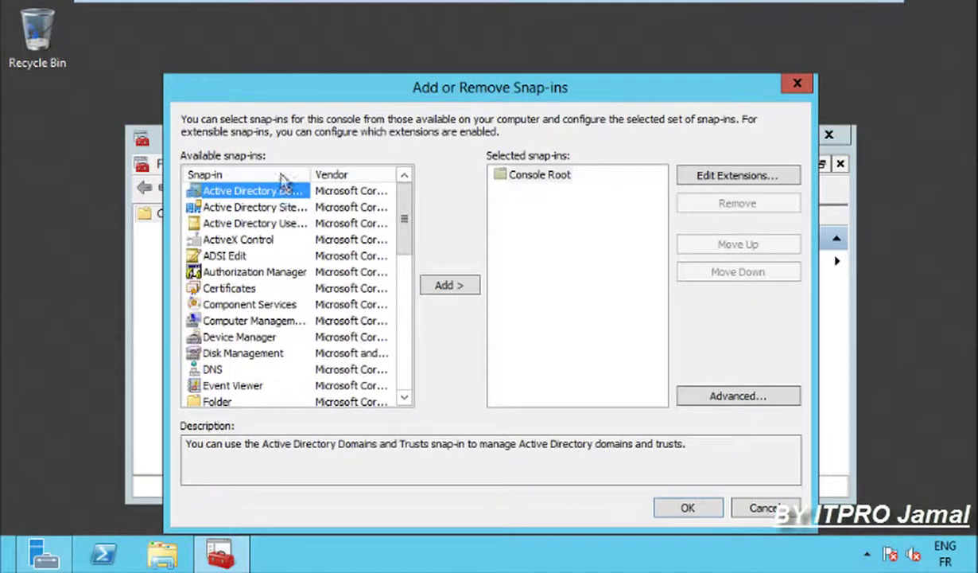
drag(305, 169, 367, 170)
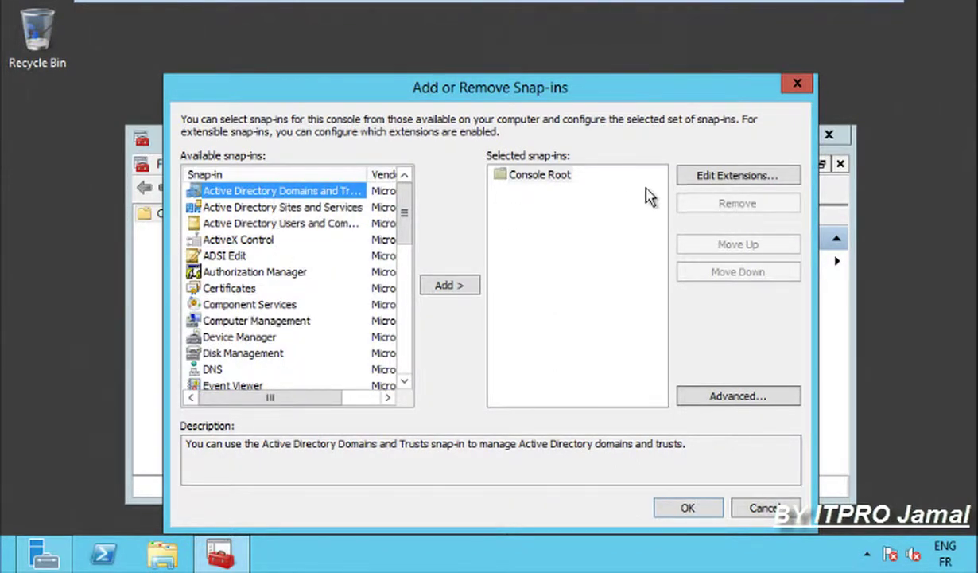
click(797, 82)
click(767, 135)
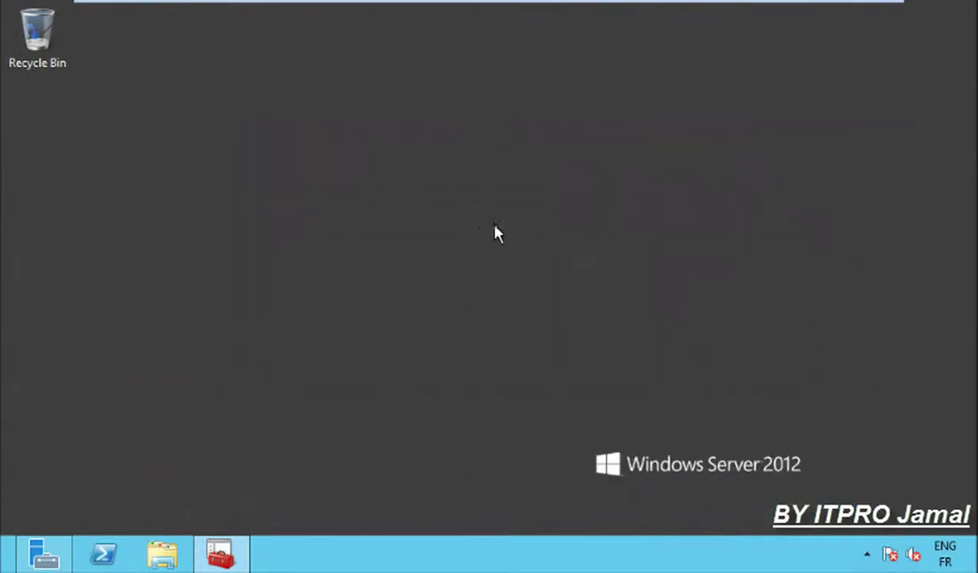
Run regsvr32 schmmgmt.dll in a new Command Prompt and acknowledge the success message.
key(super+r)
text(cmd)
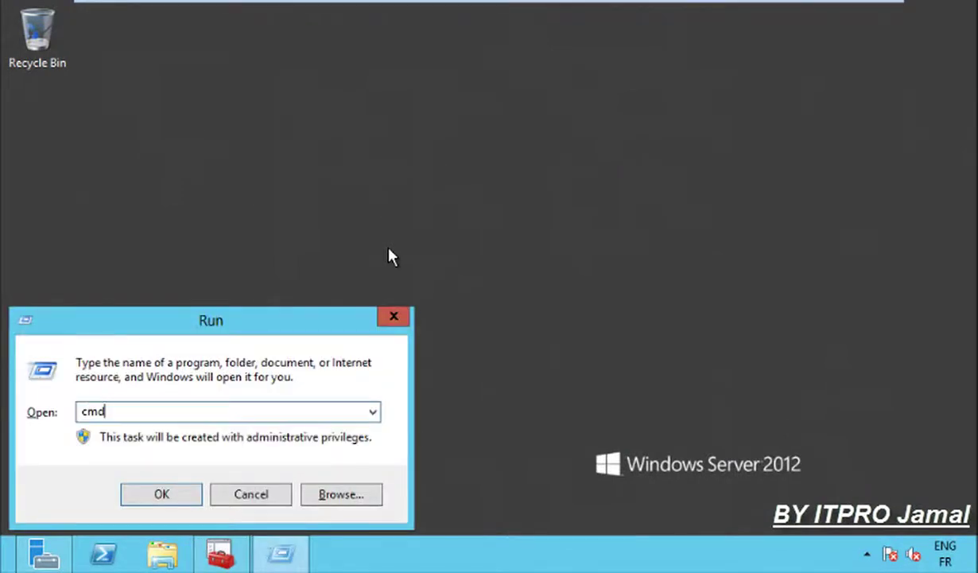
key(Return)
text(regsvr3)
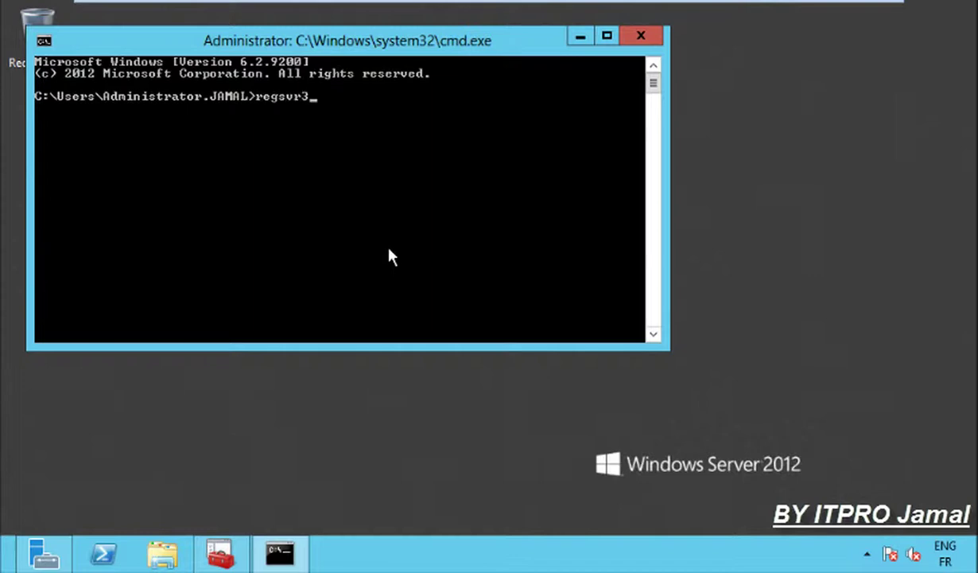
text(schmmgmt)
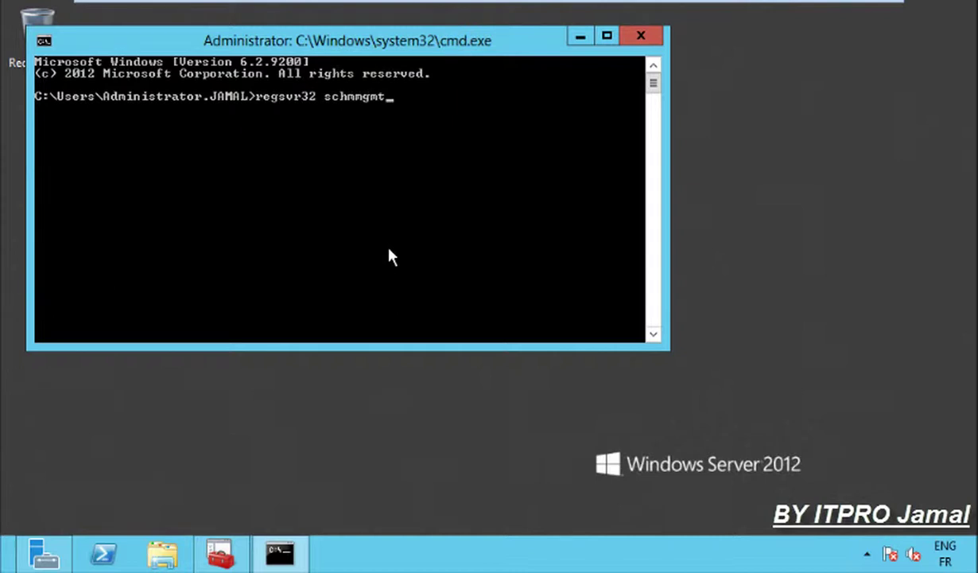
text(.dll)
key(Return)
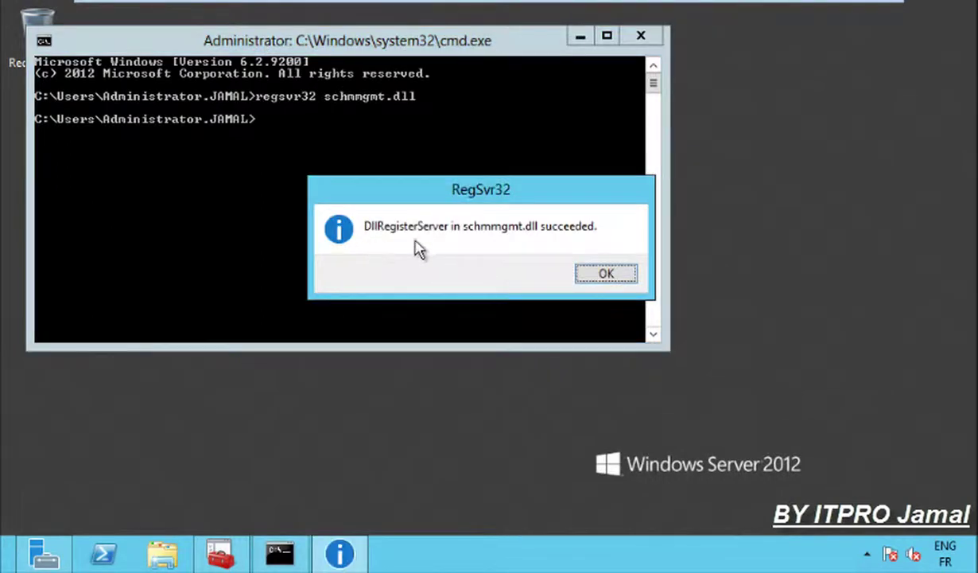
click(604, 275)
click(220, 553)
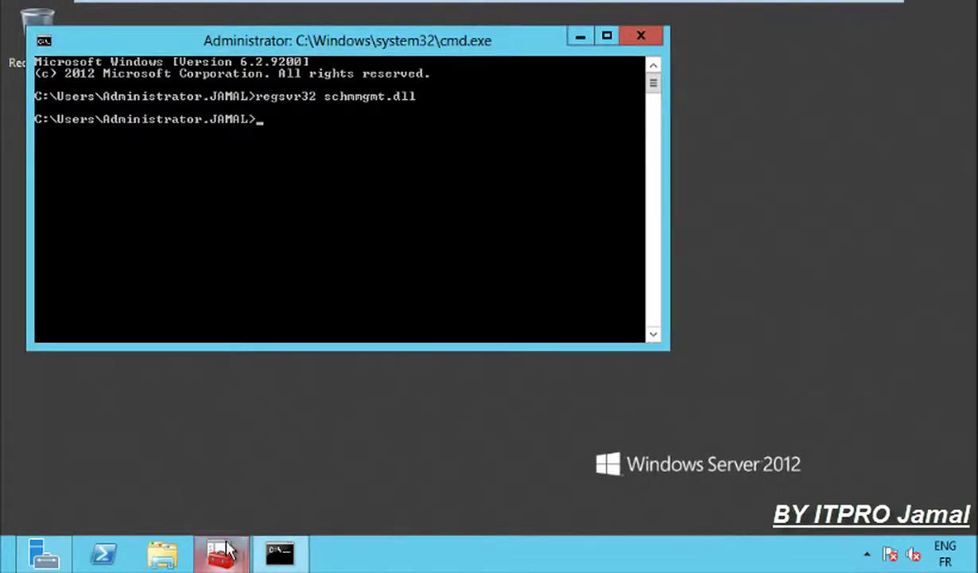
Add the Active Directory Schema snap-in to Console1.
click(166, 165)
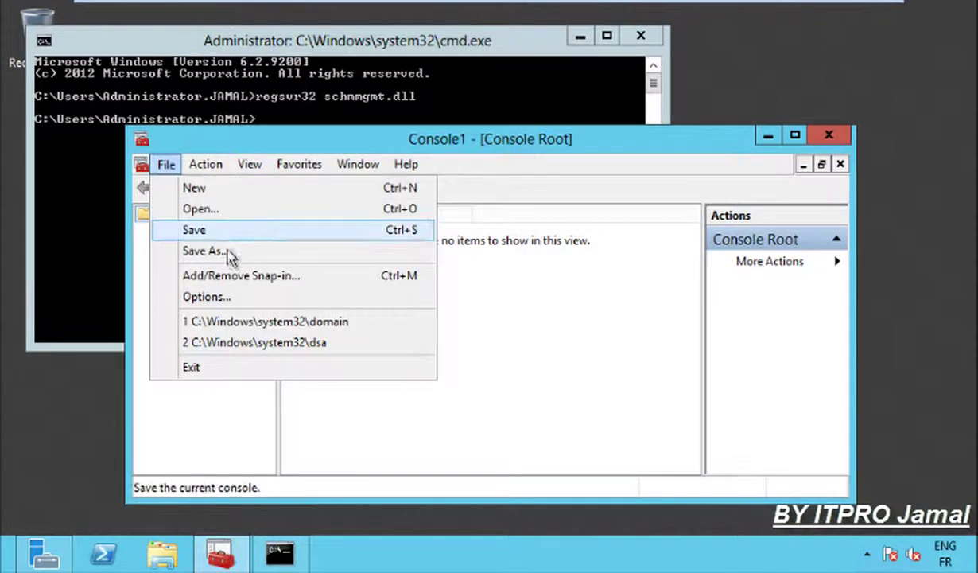
click(231, 275)
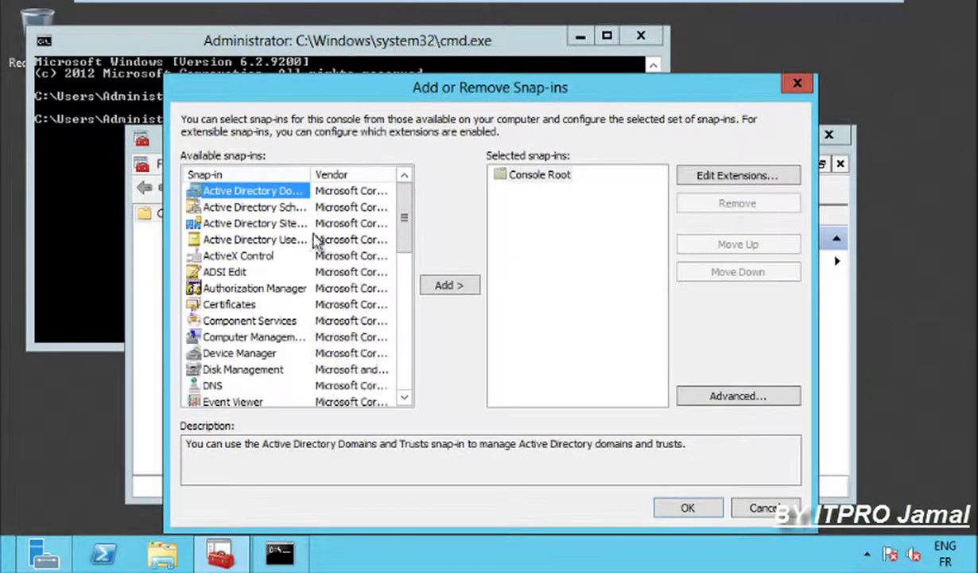
drag(310, 173, 413, 237)
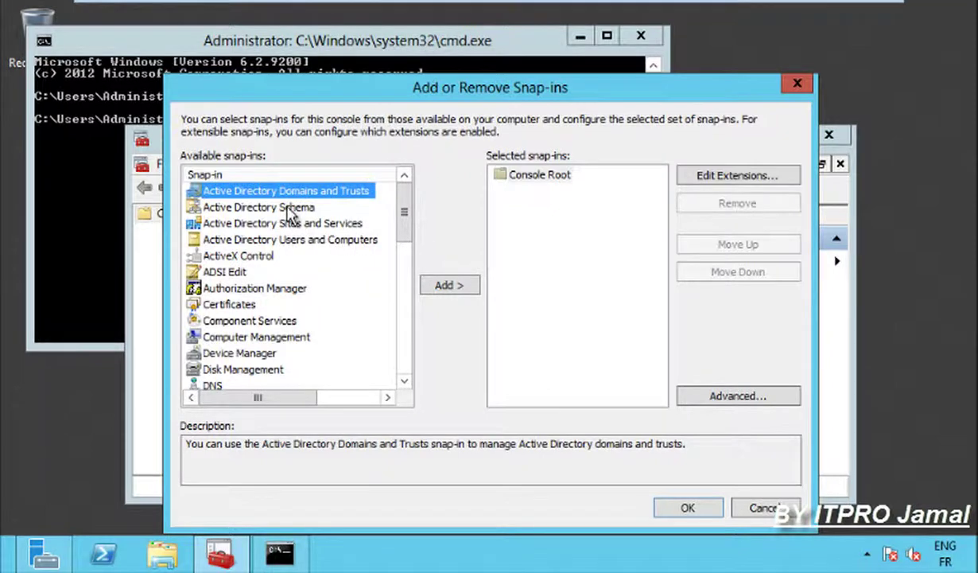
click(243, 209)
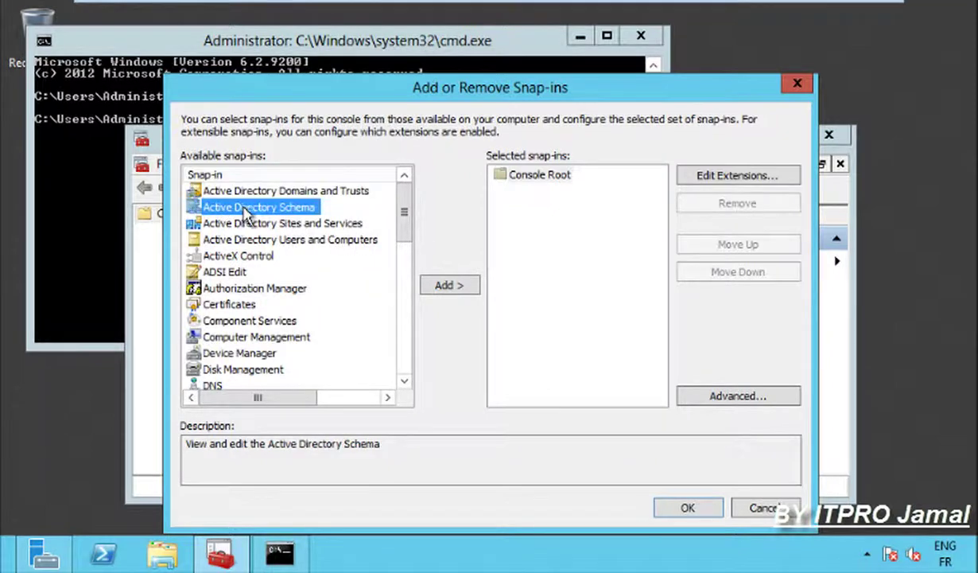
click(459, 291)
click(684, 507)
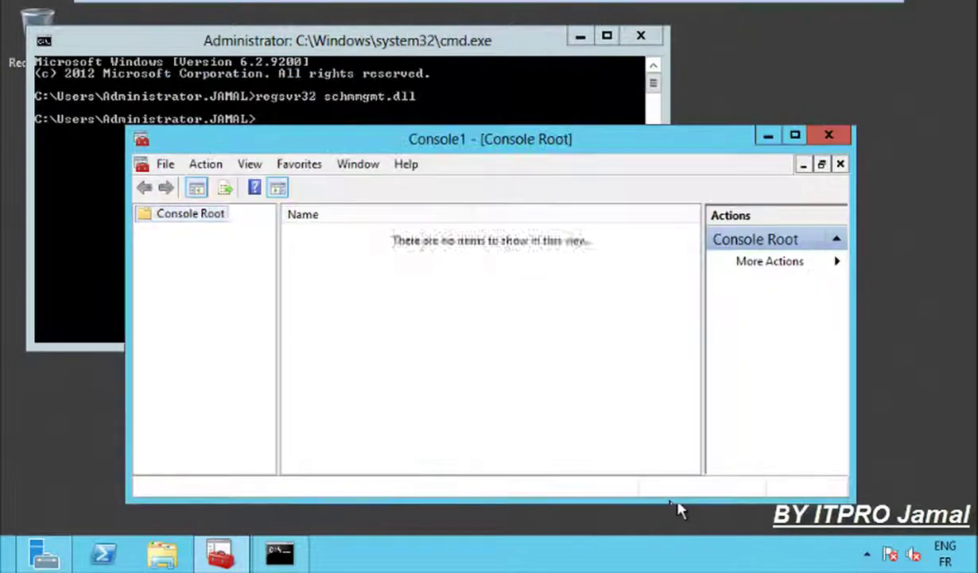
Check the schema Operations Master, which shows server2008r2.jamal.com as the holder.
click(795, 137)
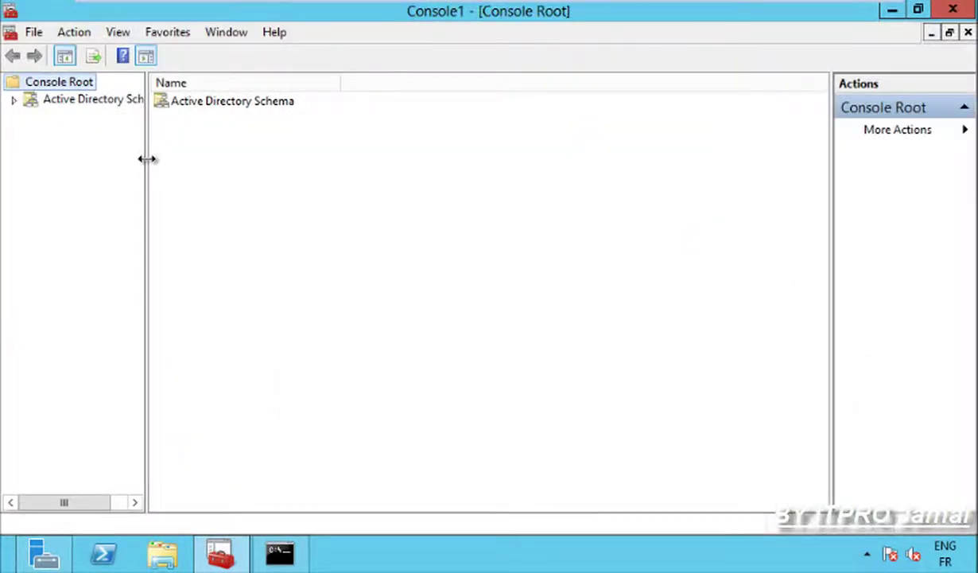
drag(146, 159, 389, 199)
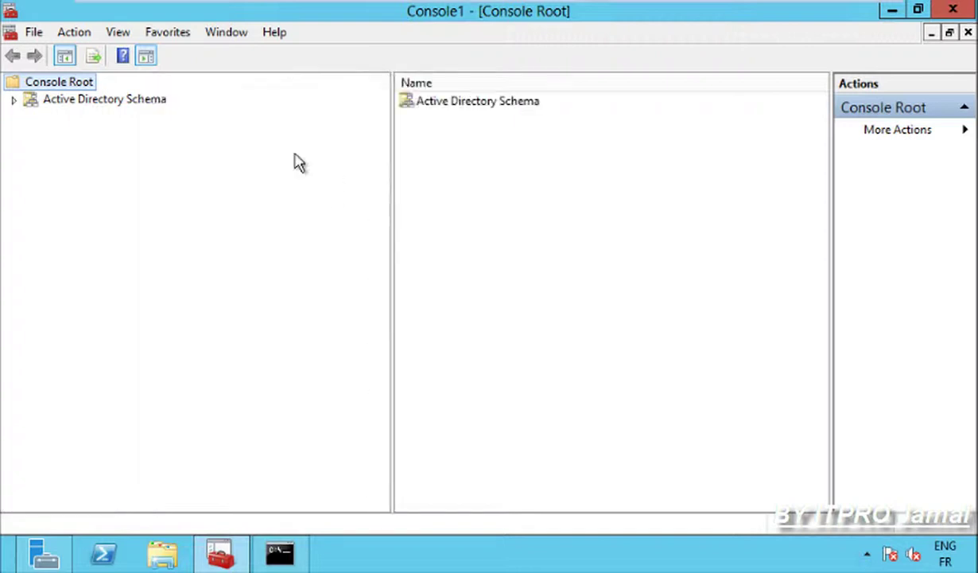
click(140, 99)
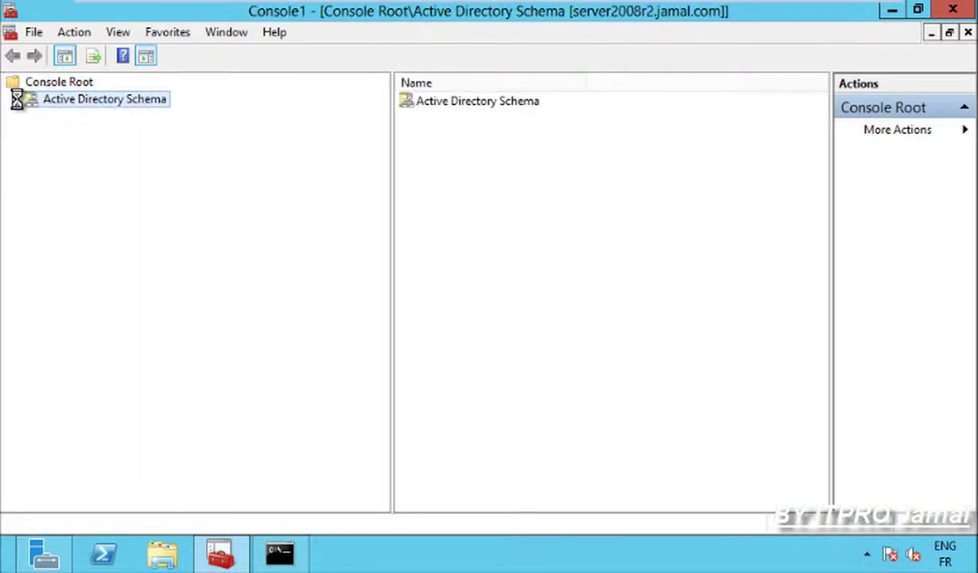
click(14, 99)
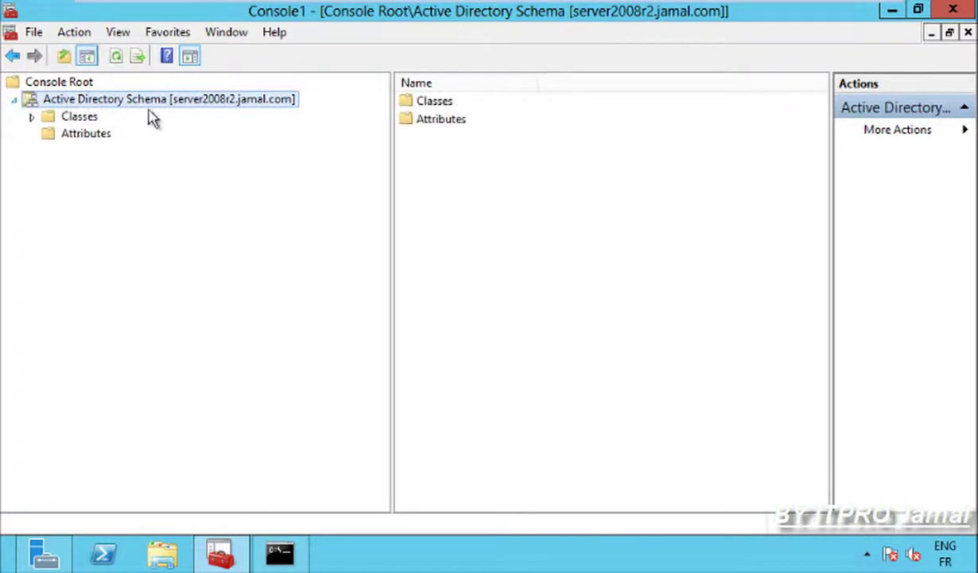
right_click(182, 109)
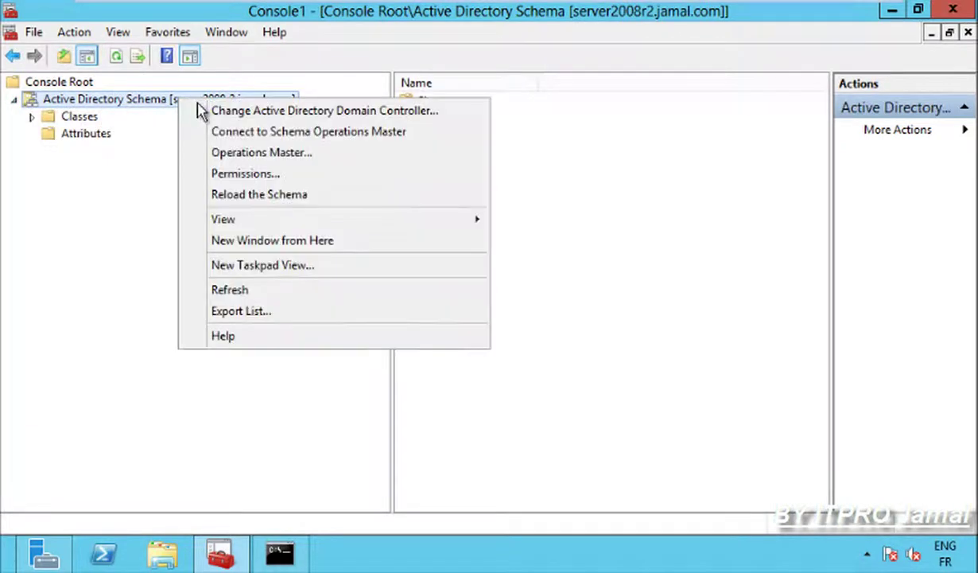
click(269, 152)
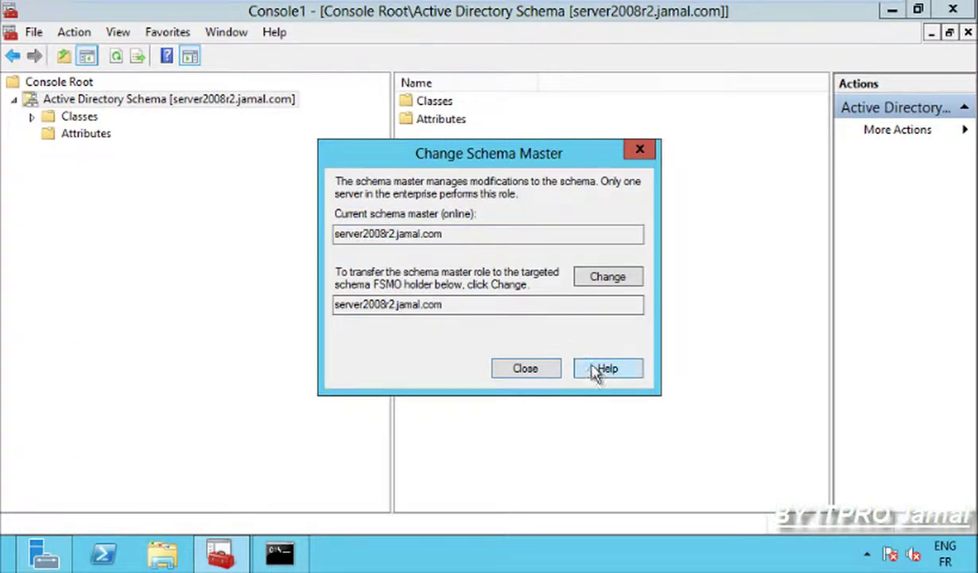
click(524, 370)
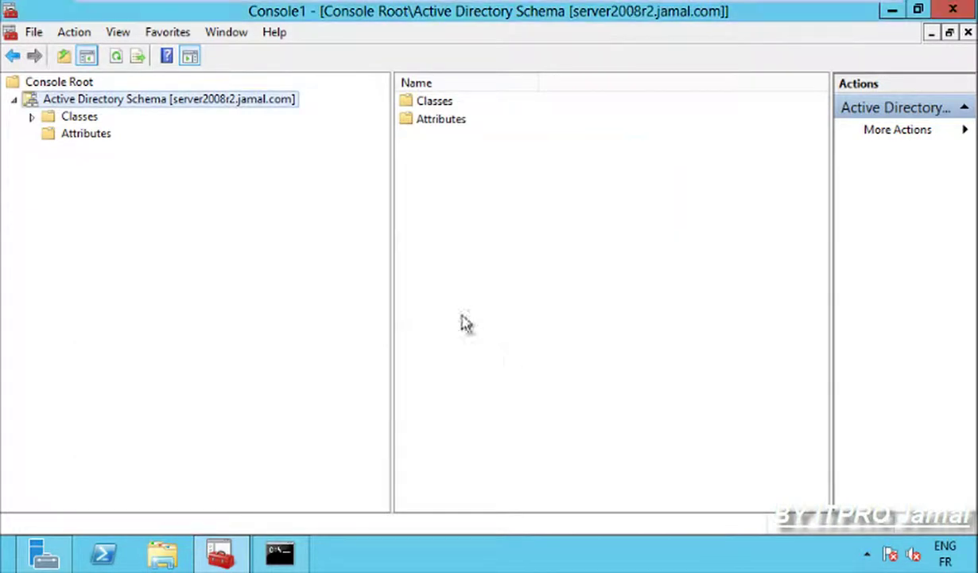
Connect the Active Directory Schema console to the Server2.jamal.com domain controller.
right_click(238, 104)
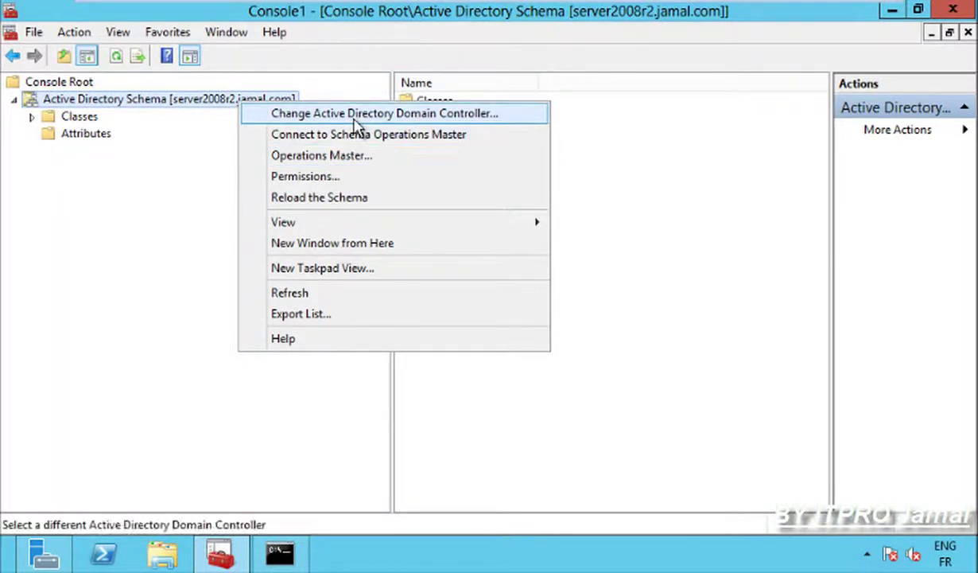
click(353, 114)
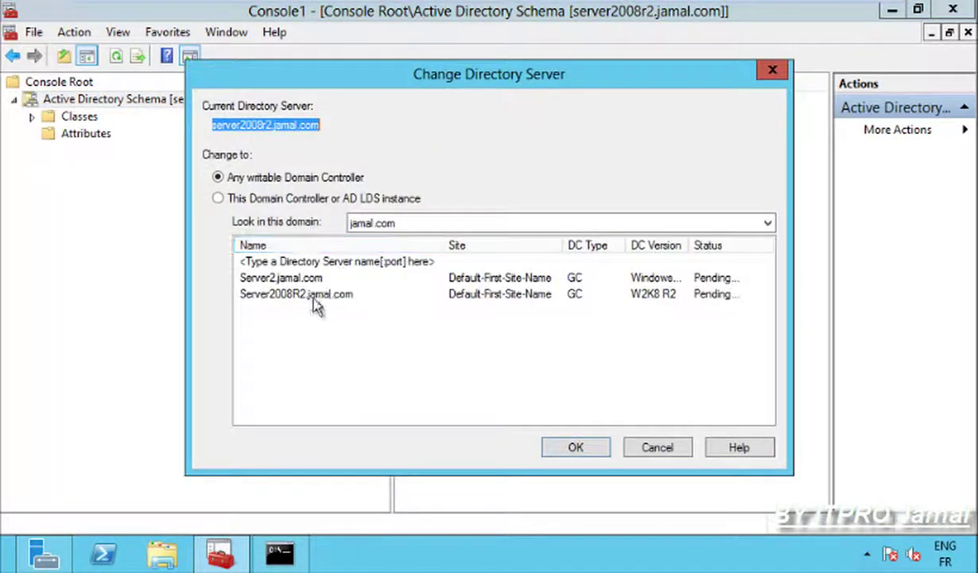
click(255, 201)
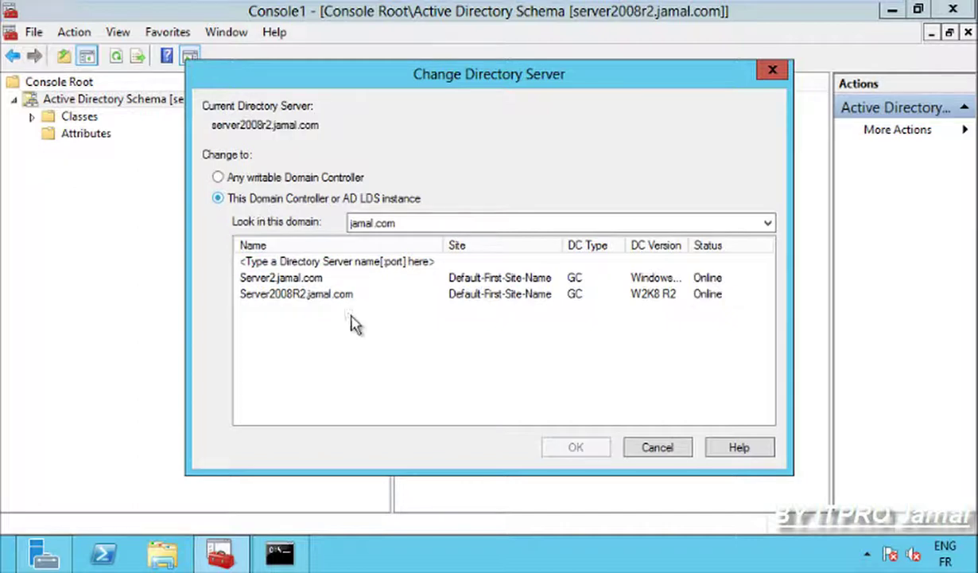
click(312, 293)
click(299, 280)
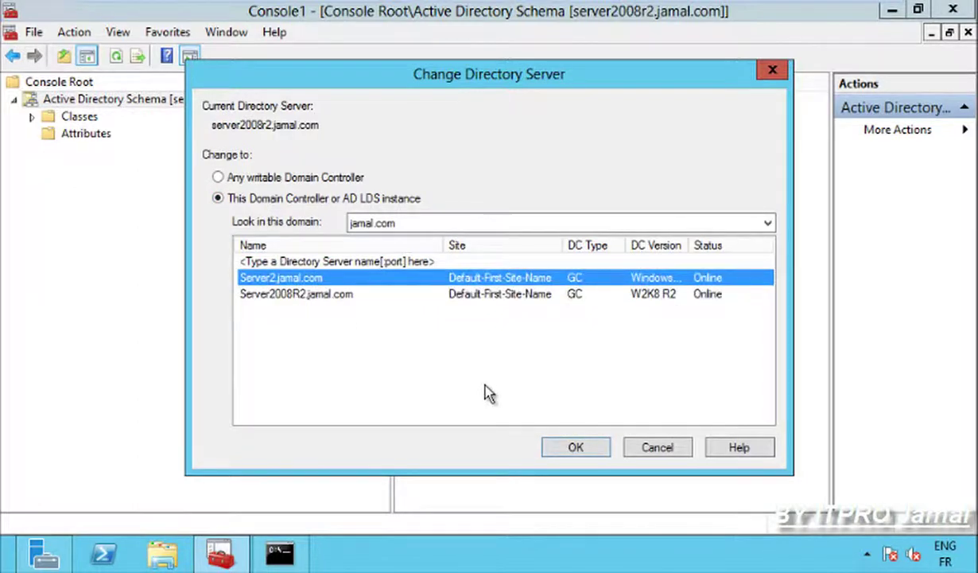
click(572, 447)
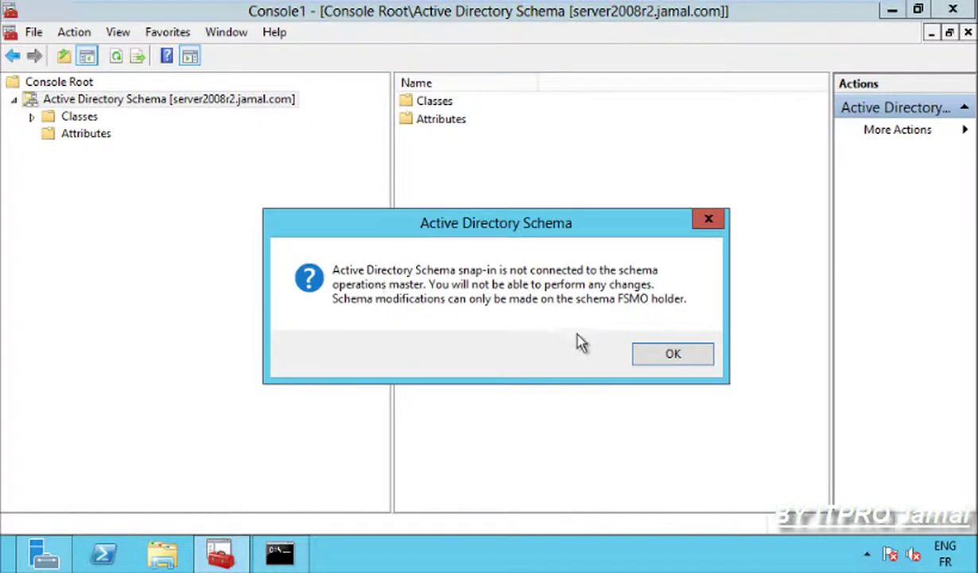
click(673, 353)
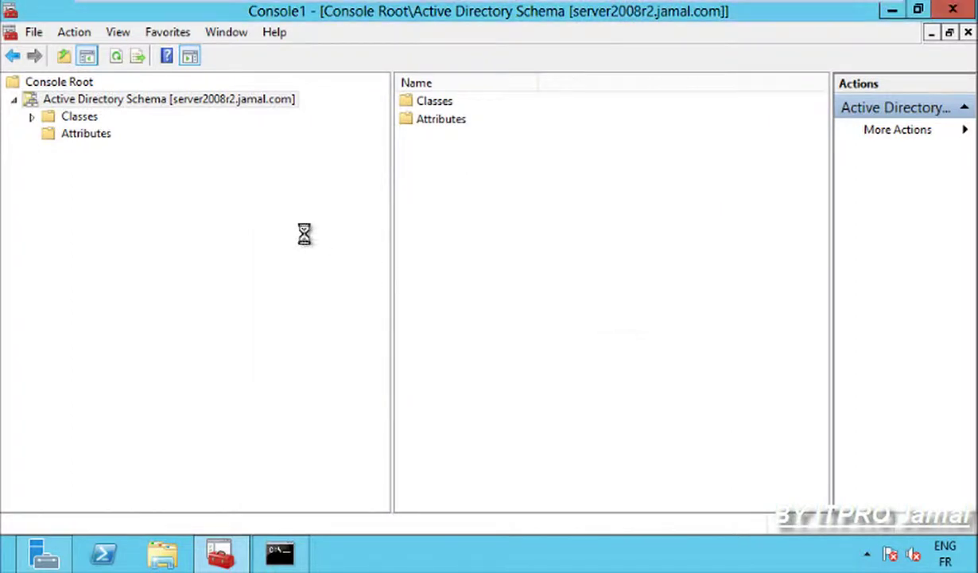
Transfer the schema master role to Server2.jamal.com, then minimize the schema console.
right_click(207, 105)
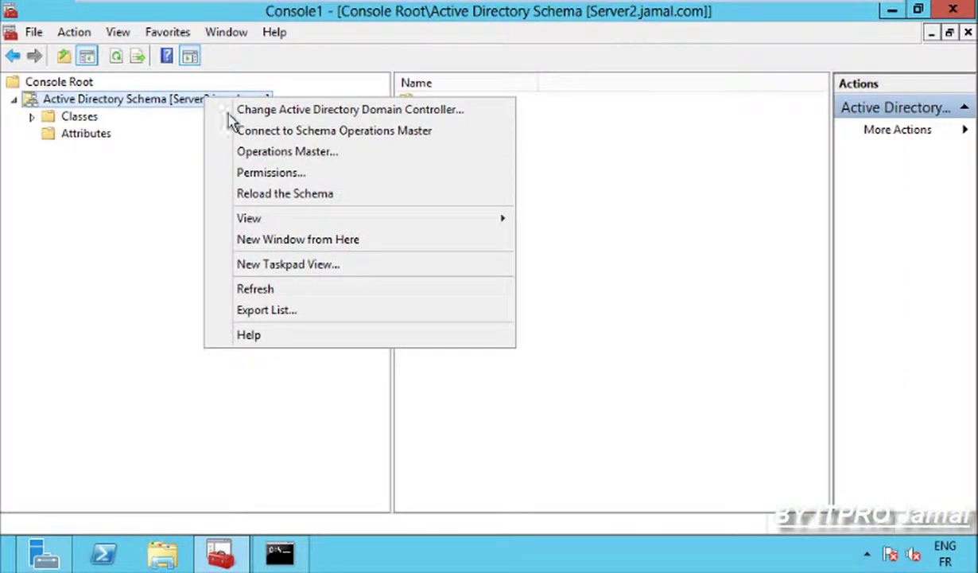
click(303, 158)
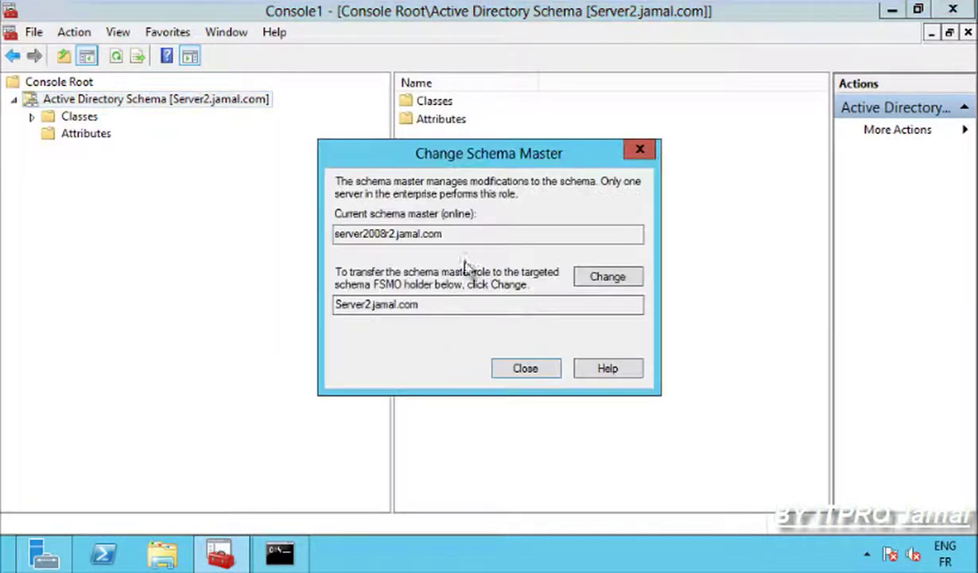
click(607, 278)
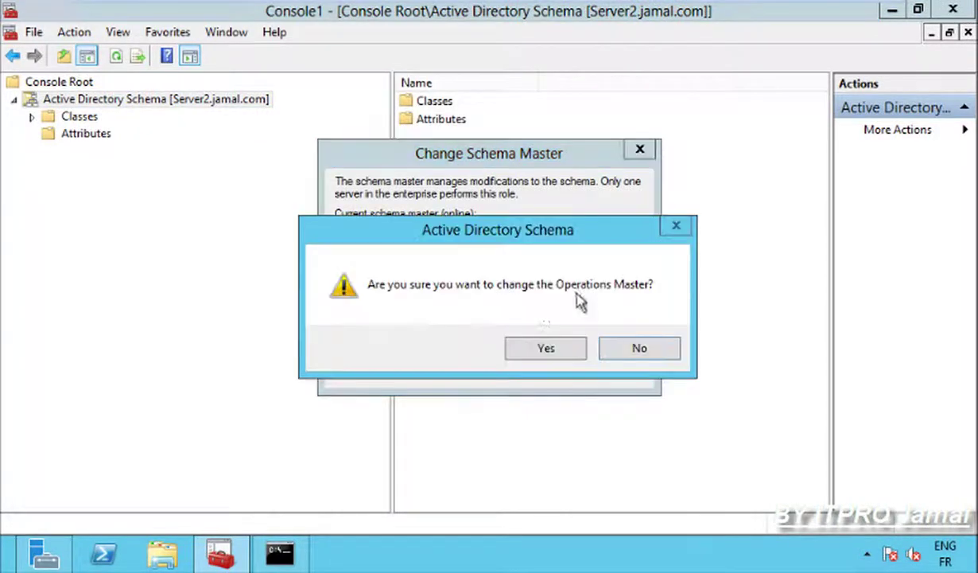
click(546, 347)
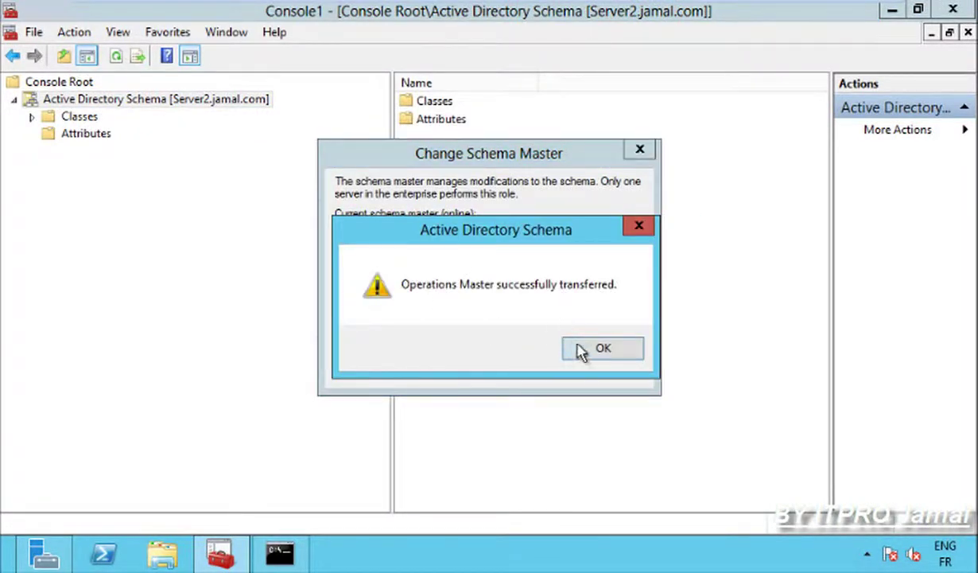
click(585, 350)
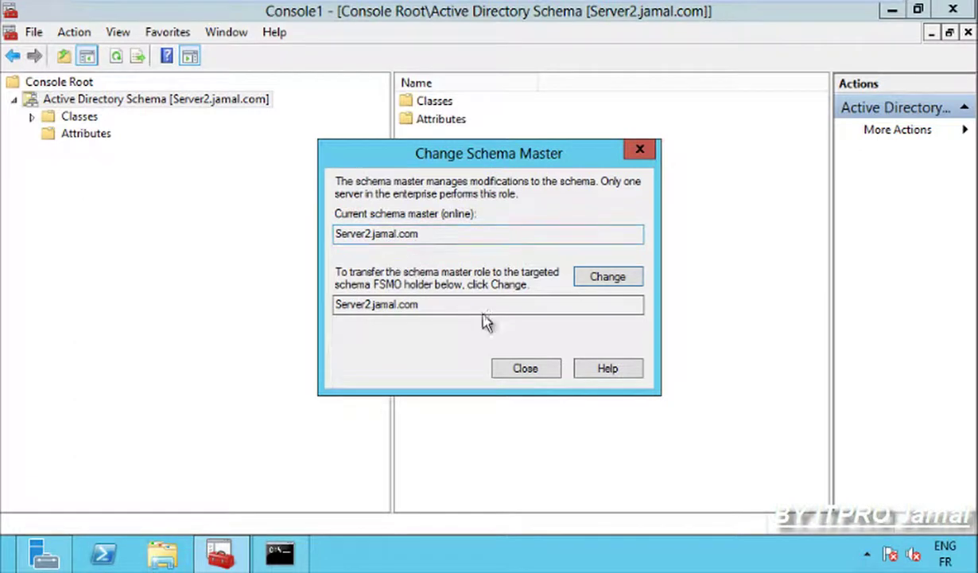
click(525, 369)
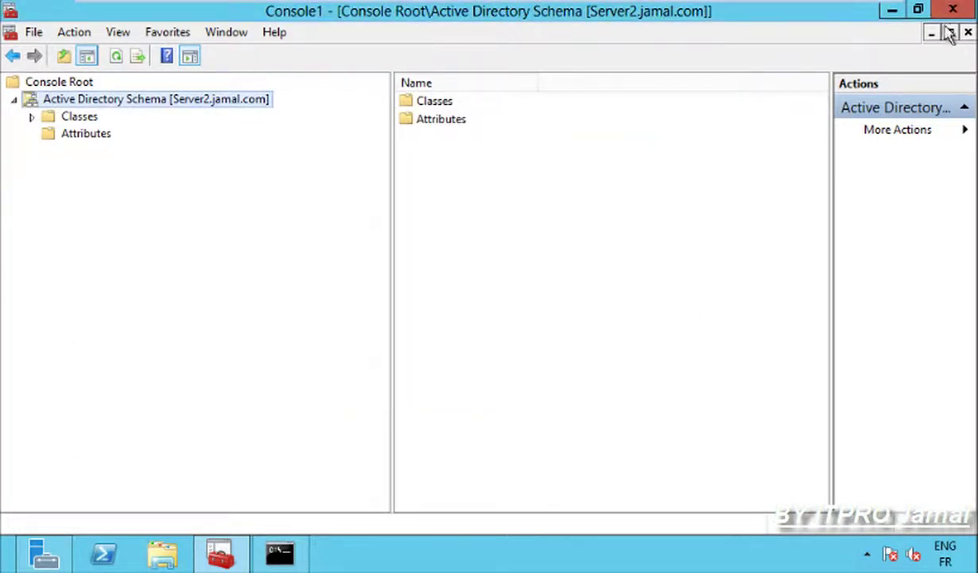
click(892, 10)
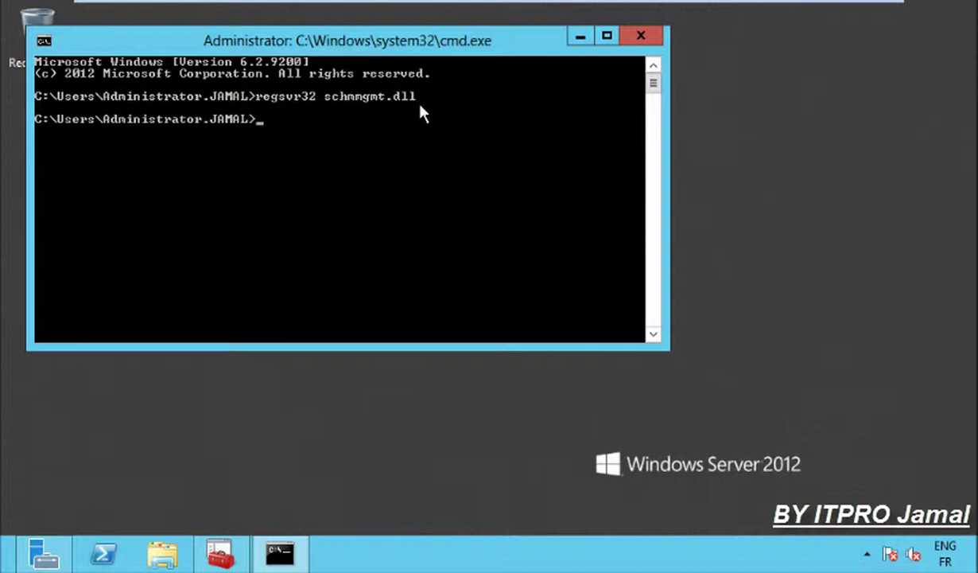
Run netdom query fsmo and confirm all five FSMO roles are held by Server2.jamal.com.
drag(436, 46, 535, 145)
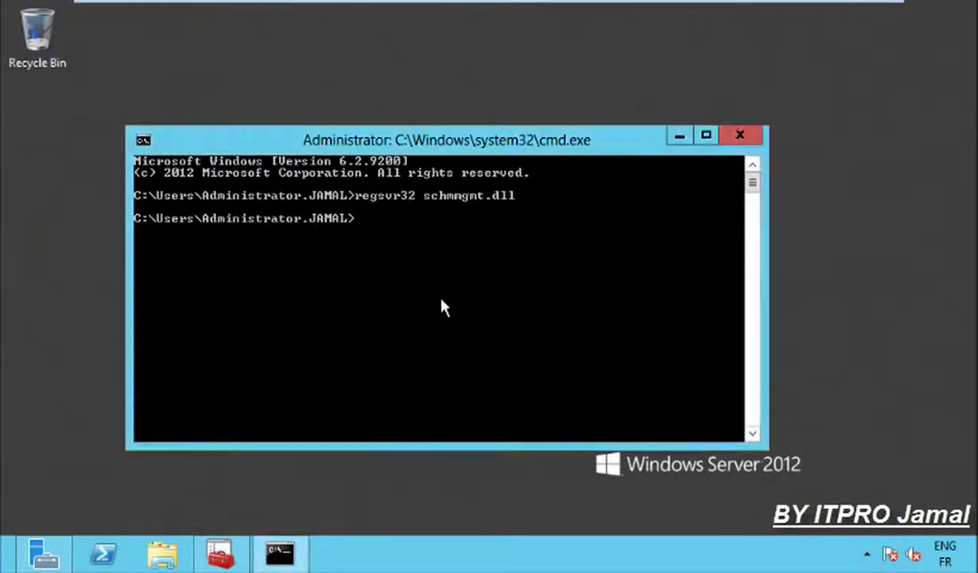
text(netd)
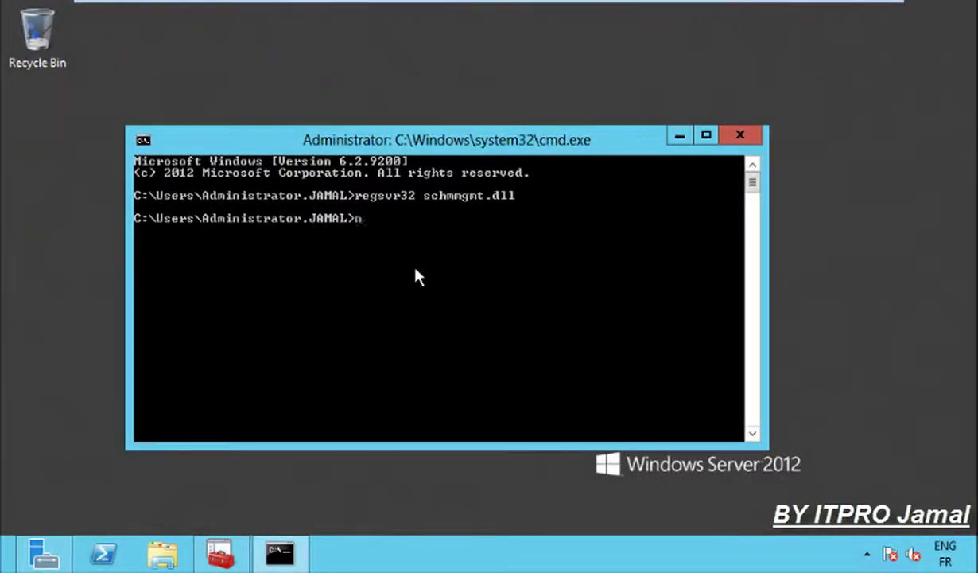
text(om query)
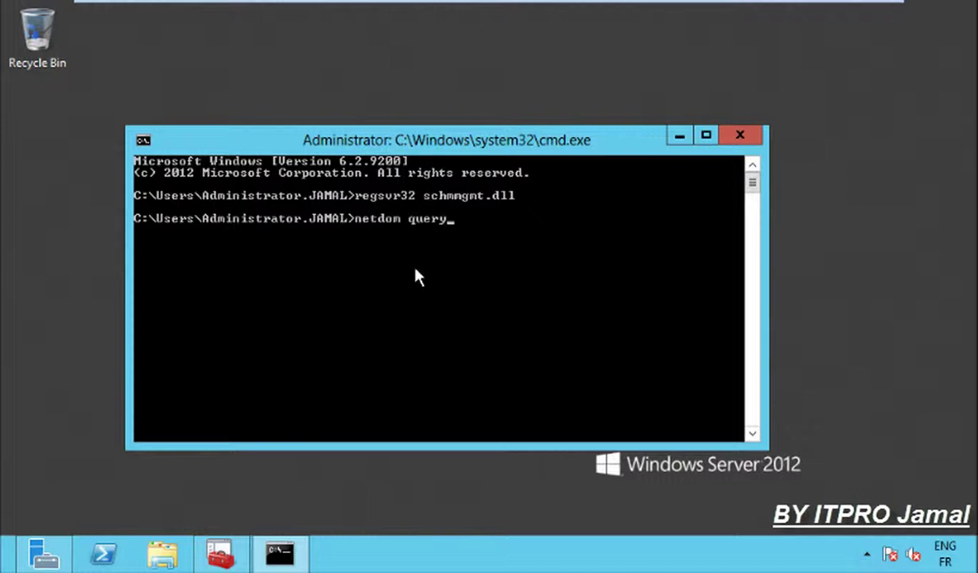
text( fsmo)
key(Return)
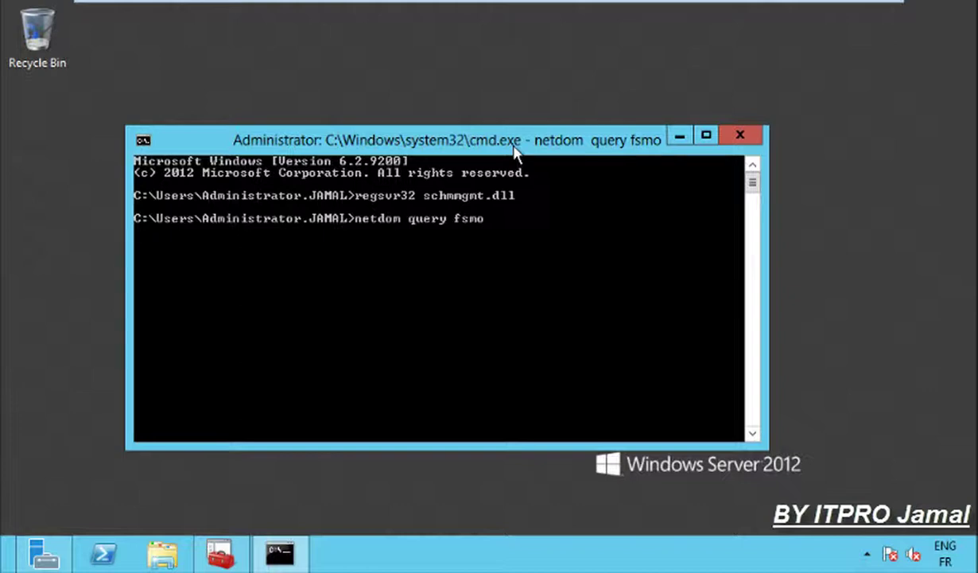
drag(515, 147, 546, 111)
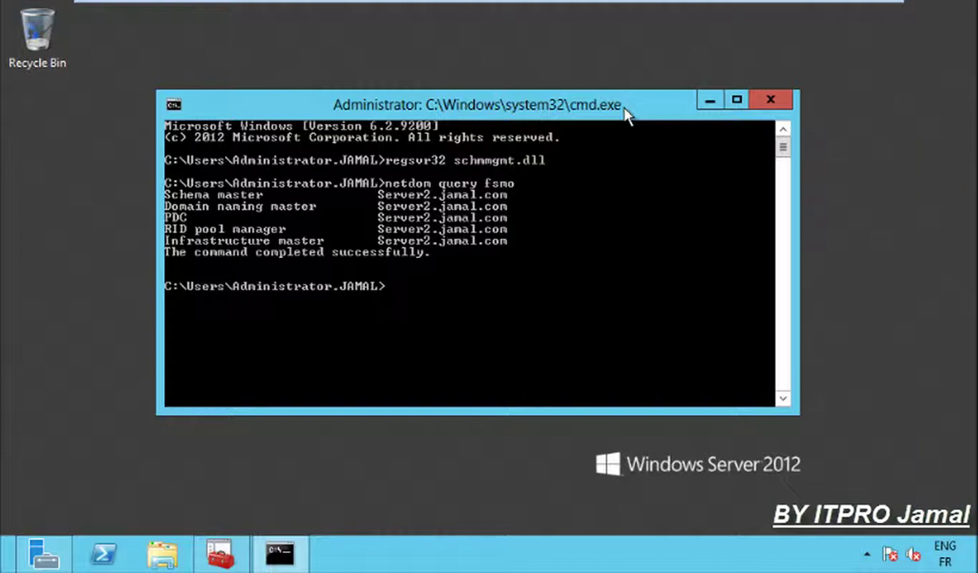
Launch Active Directory Sites and Services from Server Manager's Tools menu.
click(710, 101)
click(42, 557)
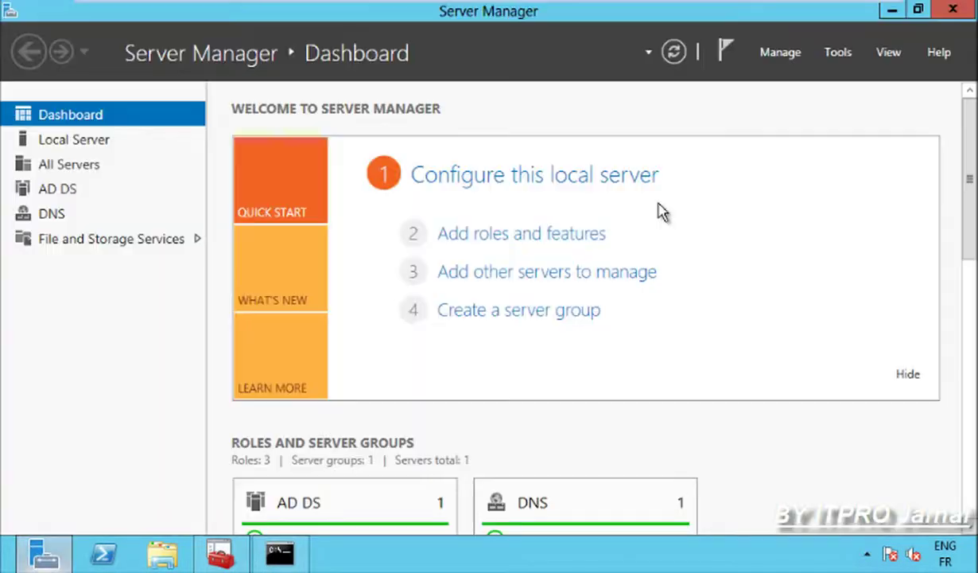
click(839, 56)
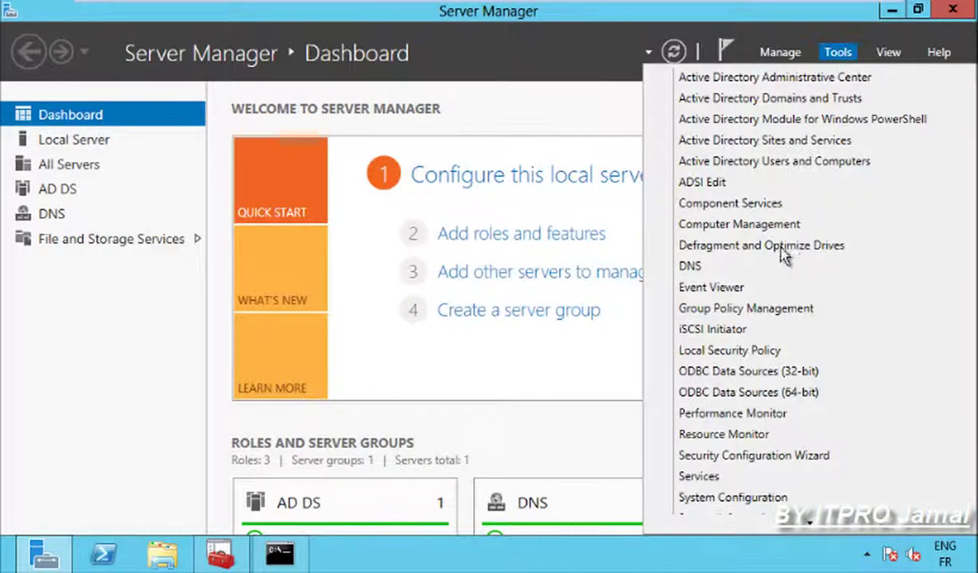
click(733, 142)
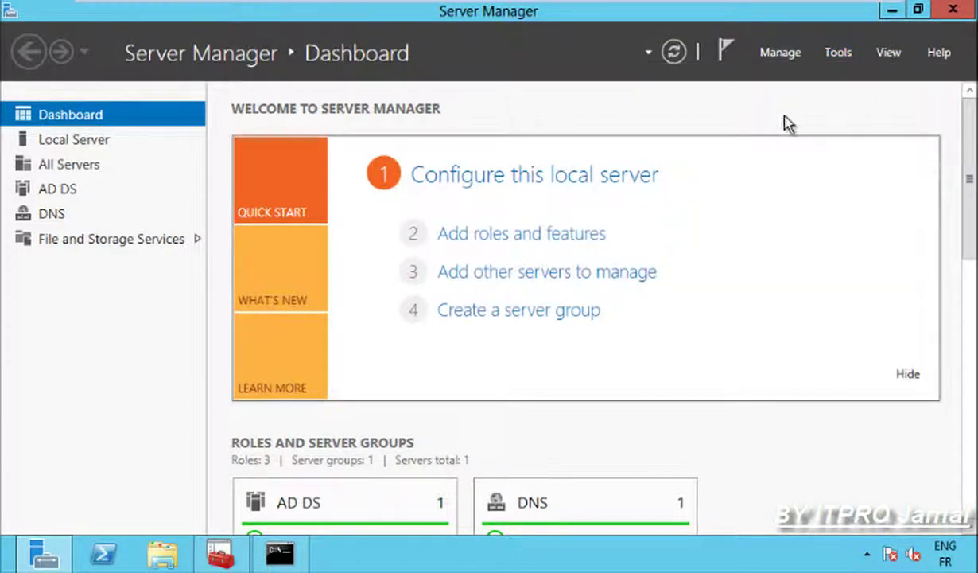
click(891, 11)
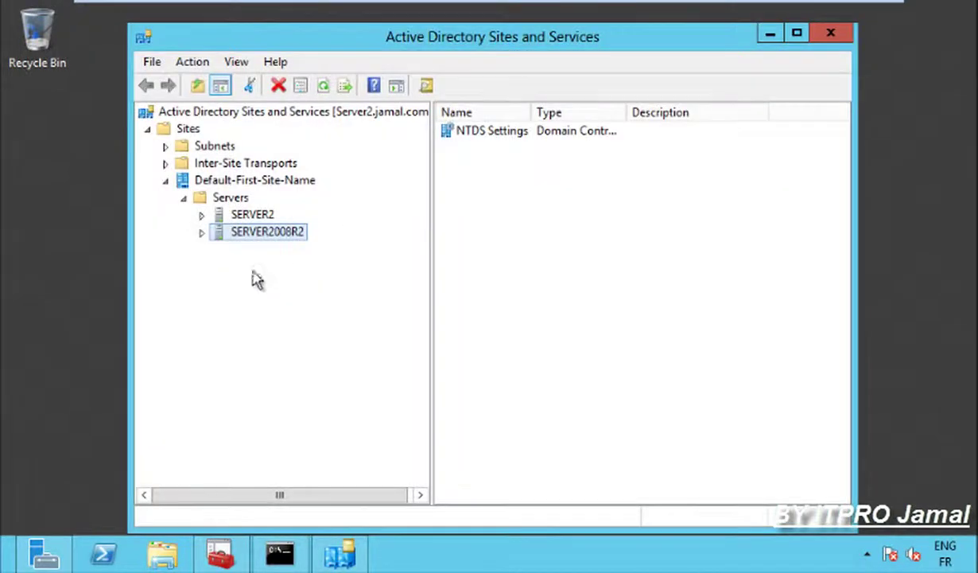
Expand both servers and review SERVER2's NTDS Settings properties for the Global Catalog setting.
click(201, 231)
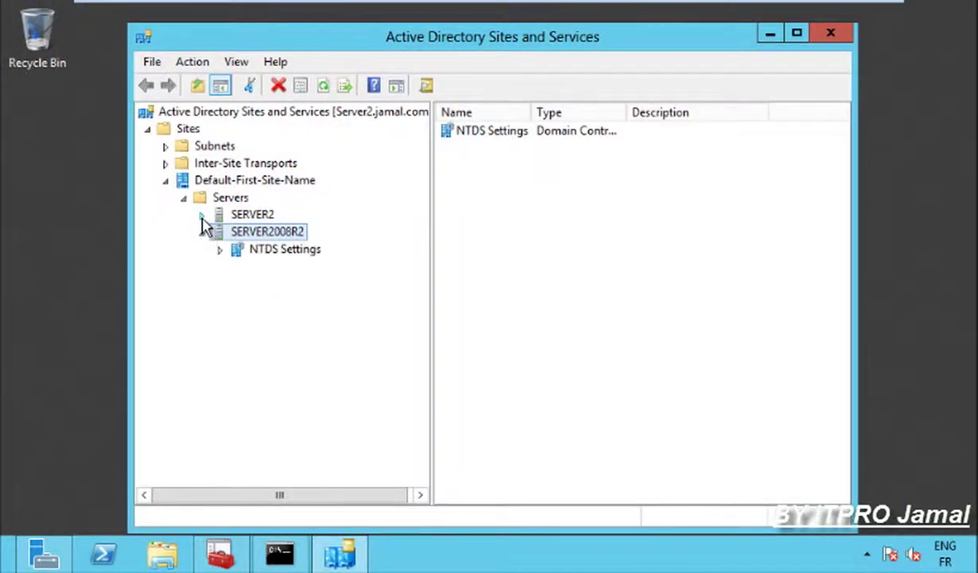
click(201, 214)
click(246, 231)
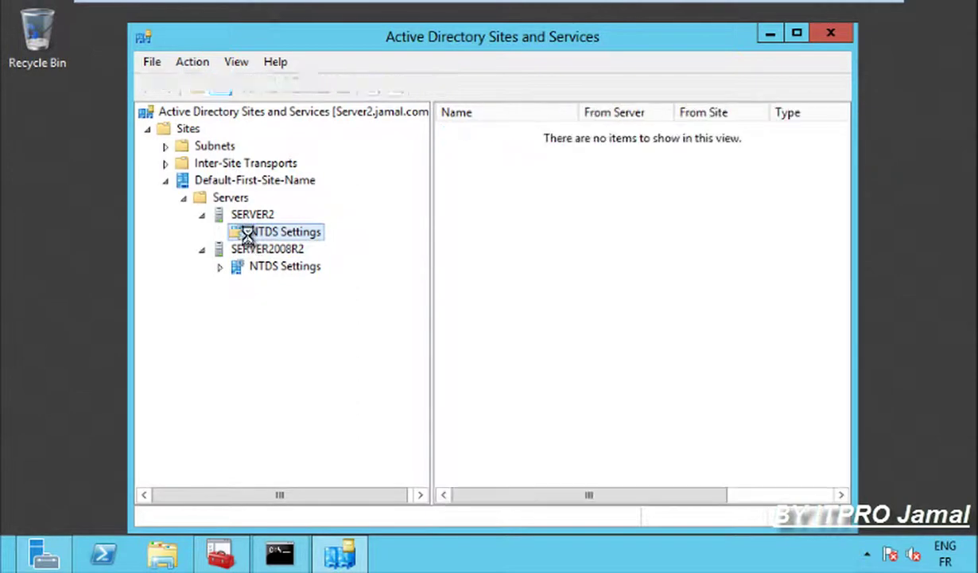
right_click(247, 234)
click(307, 391)
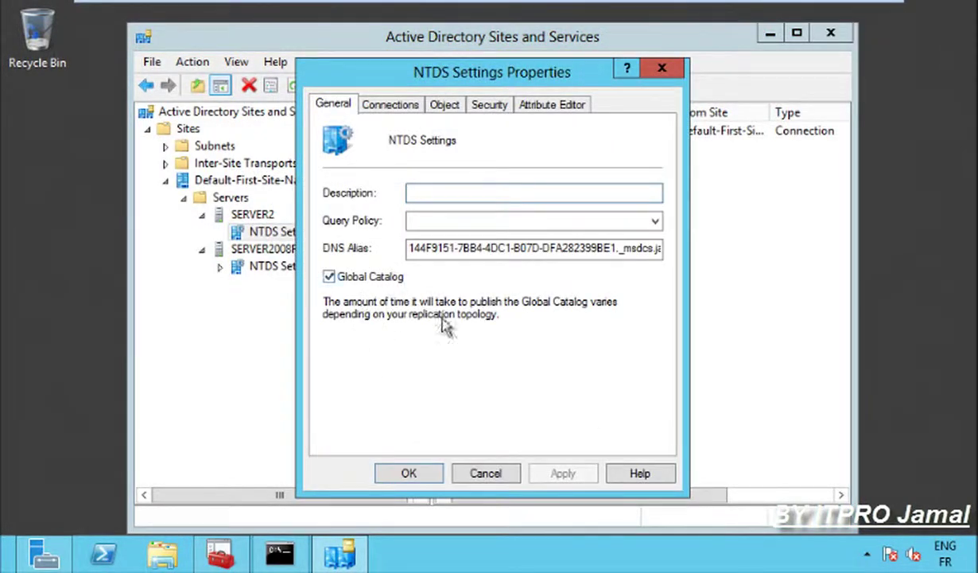
click(484, 475)
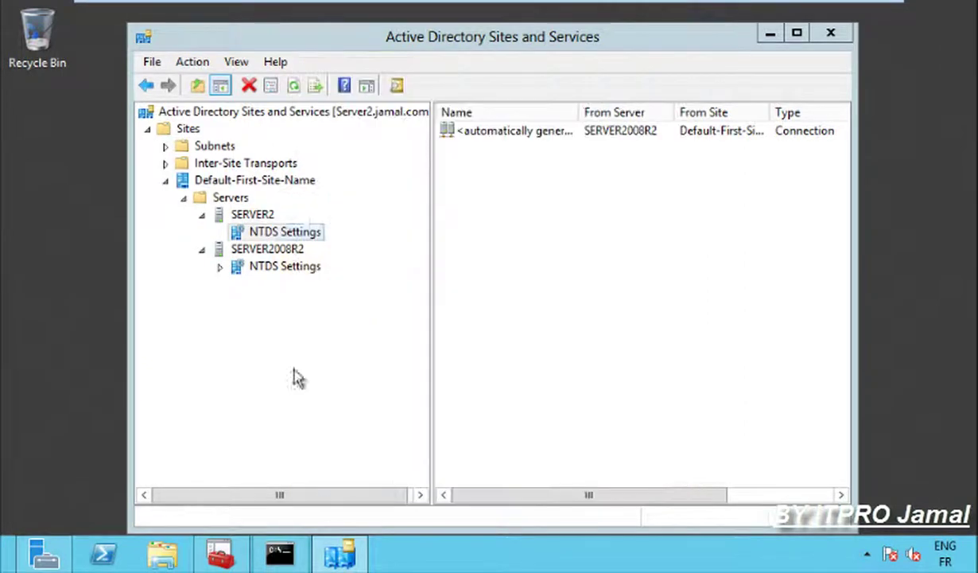
Review SERVER2008R2's NTDS Settings properties, then minimize Sites and Services.
click(266, 269)
right_click(267, 268)
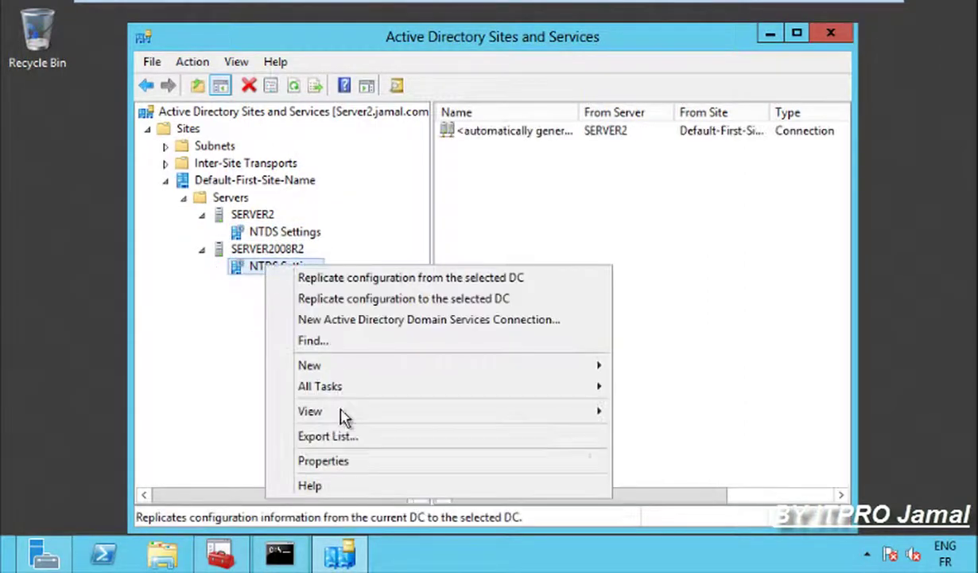
click(345, 469)
click(371, 278)
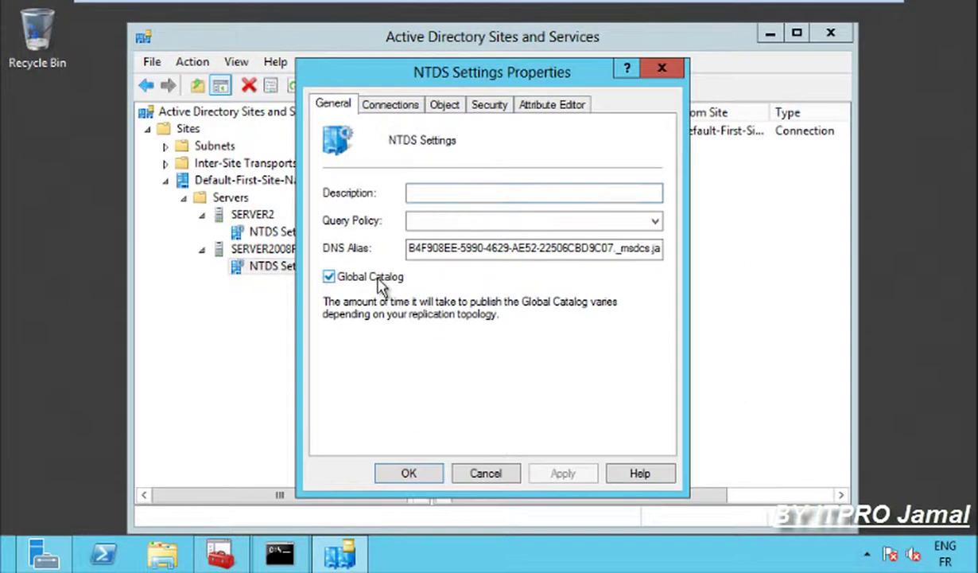
click(404, 471)
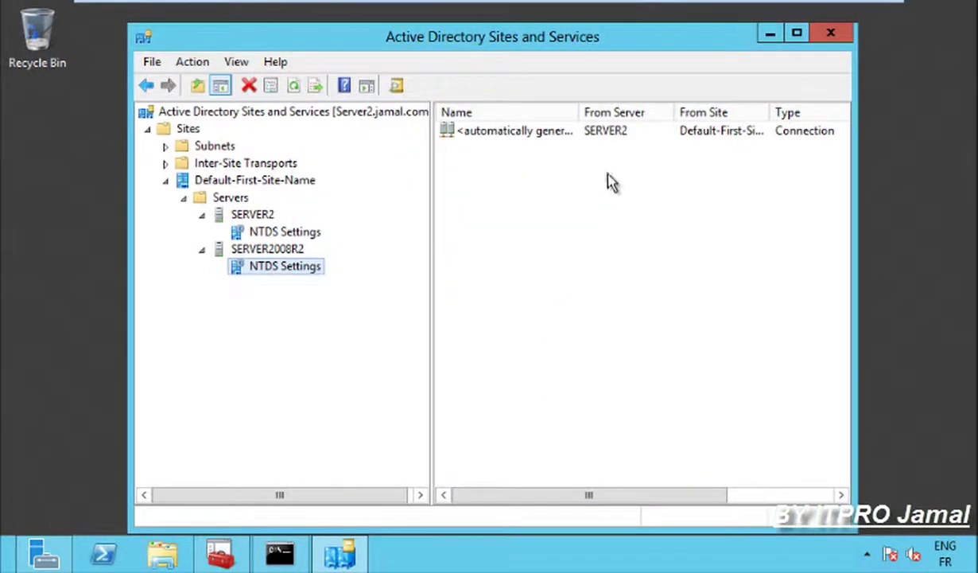
click(770, 35)
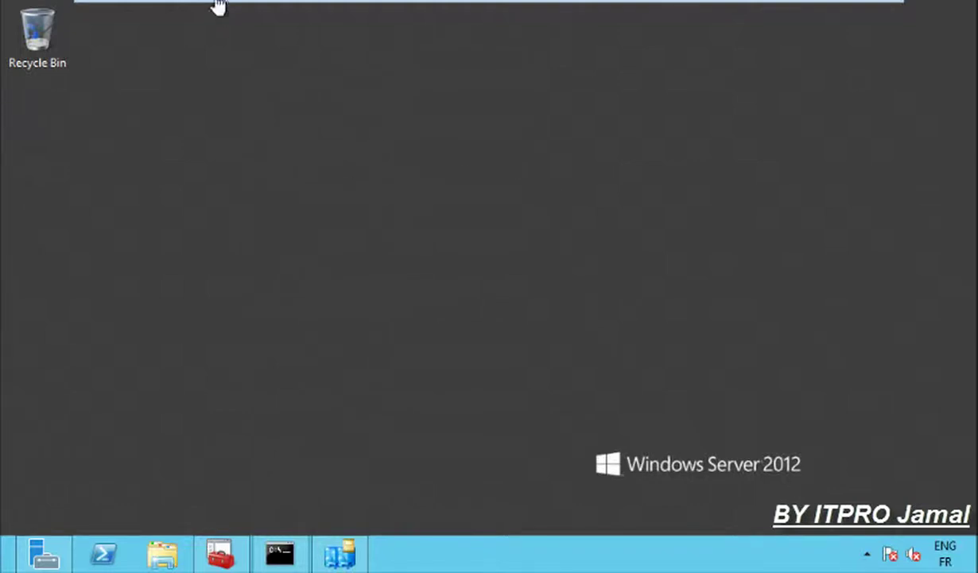
On the Server 2008 R2 VM, advance the removal wizard past Delete the Domain and confirm the prompt.
click(255, 16)
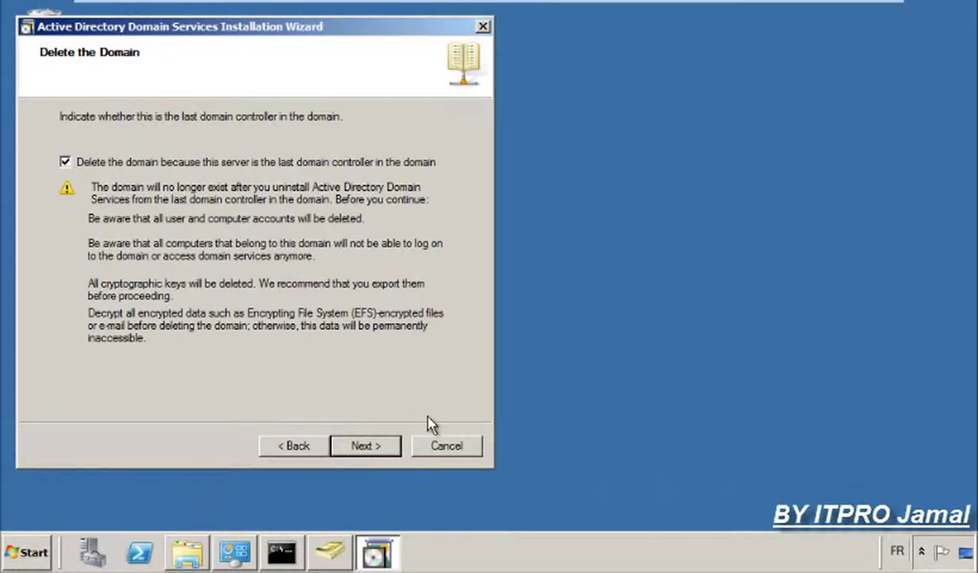
click(359, 447)
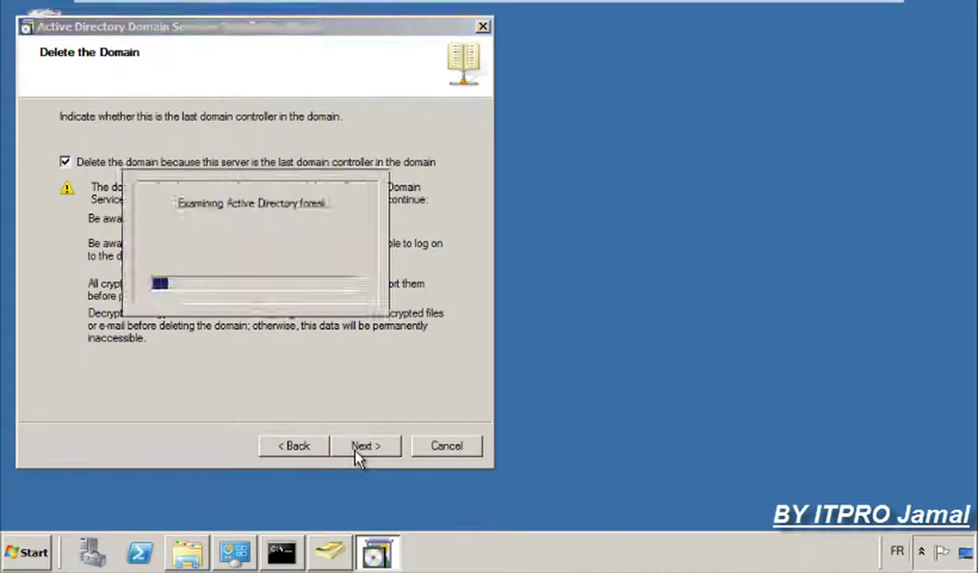
click(557, 348)
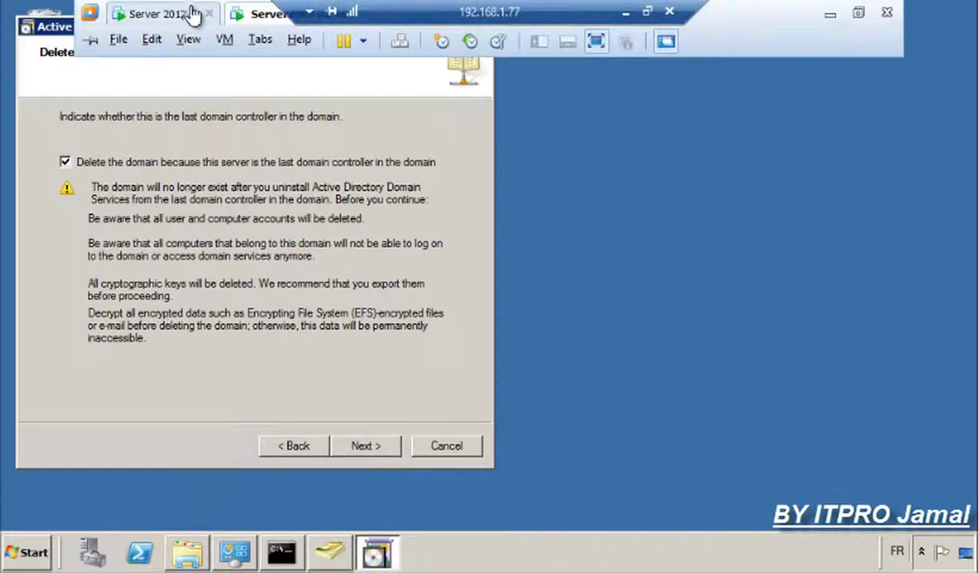
click(176, 16)
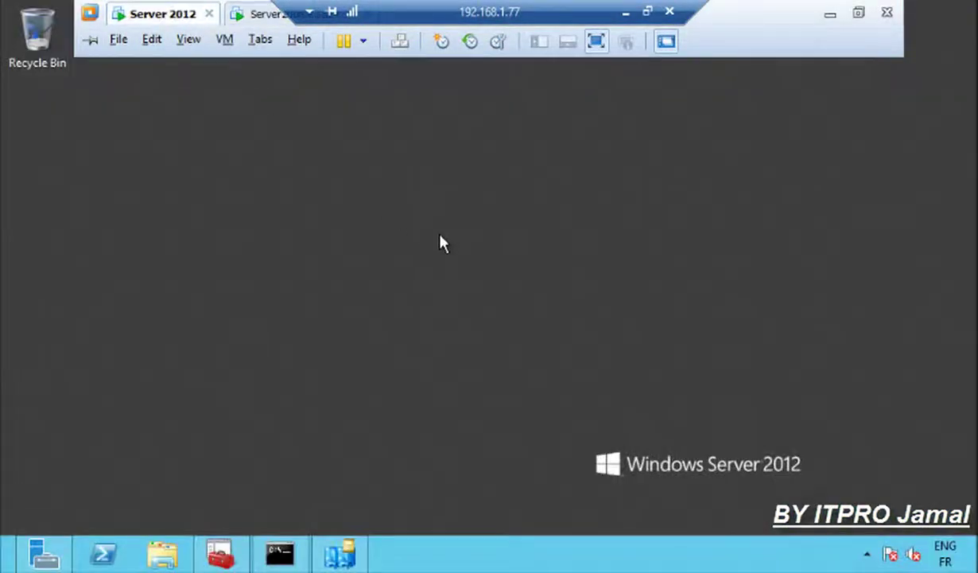
Refresh the Windows Server 2012 desktop from its right-click menu.
right_click(443, 244)
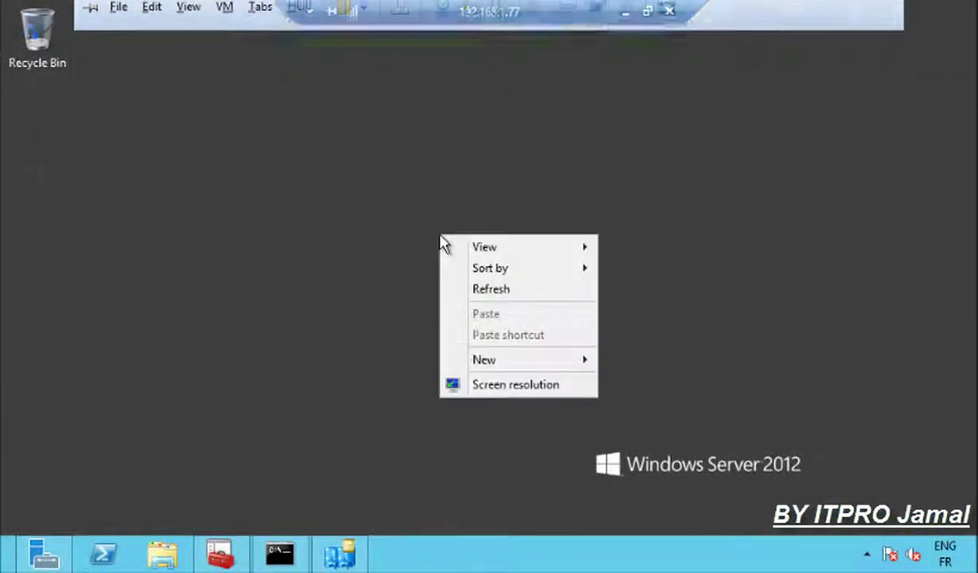
click(479, 289)
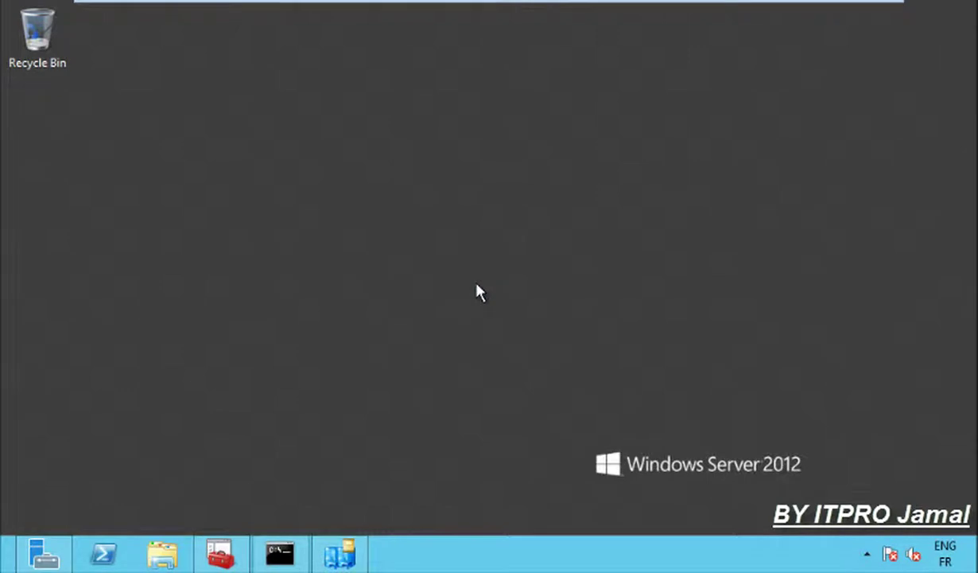